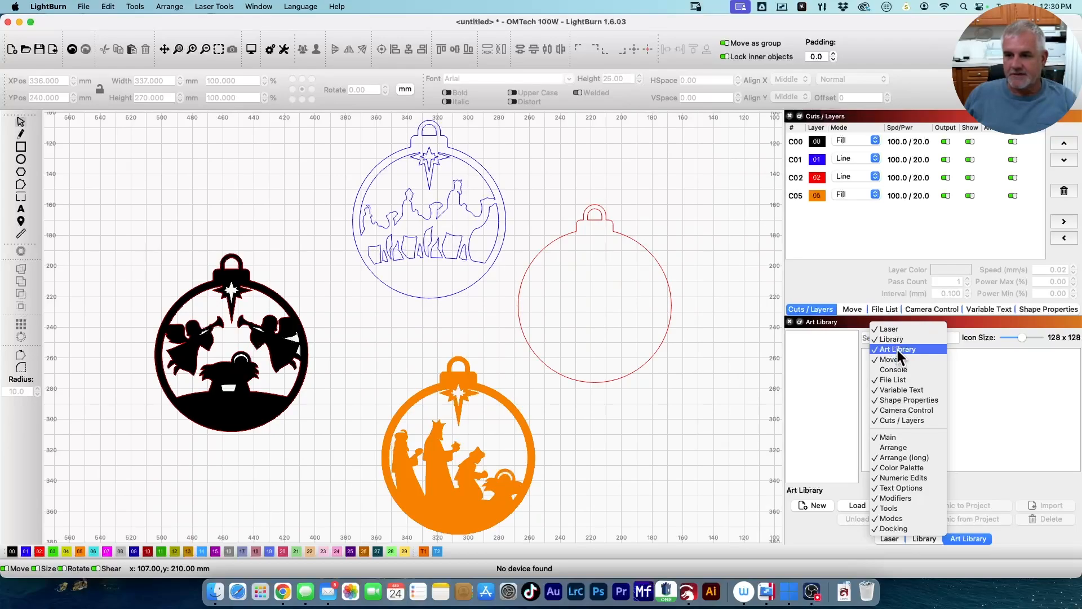
left_click(259, 8)
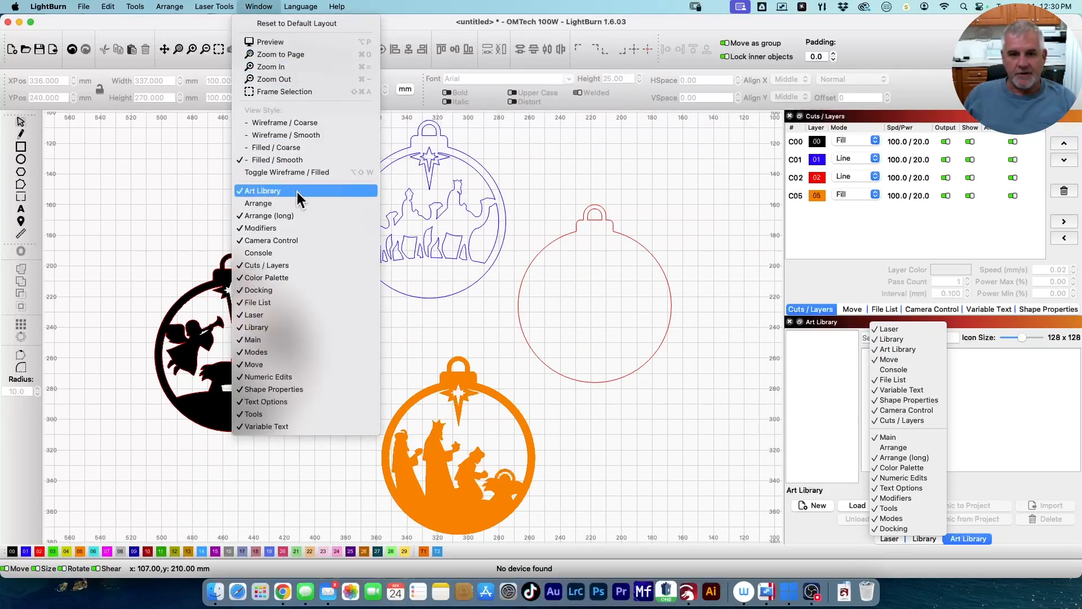
left_click(594, 171)
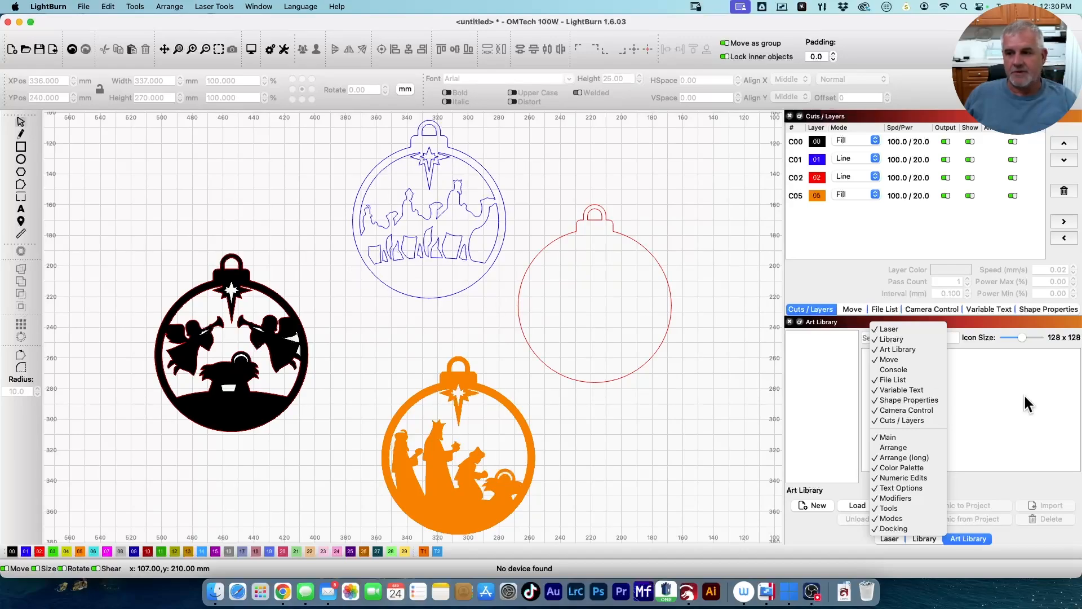
left_click(698, 340)
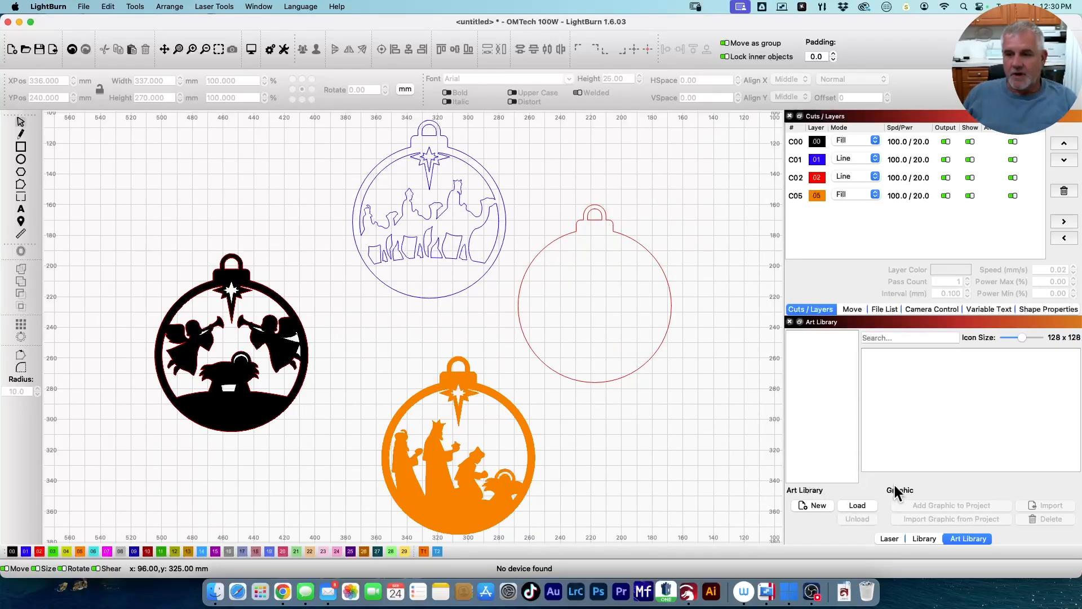
Create a new art library named Ornaments in the Art folder inside the Lightburn folder.
left_click(812, 505)
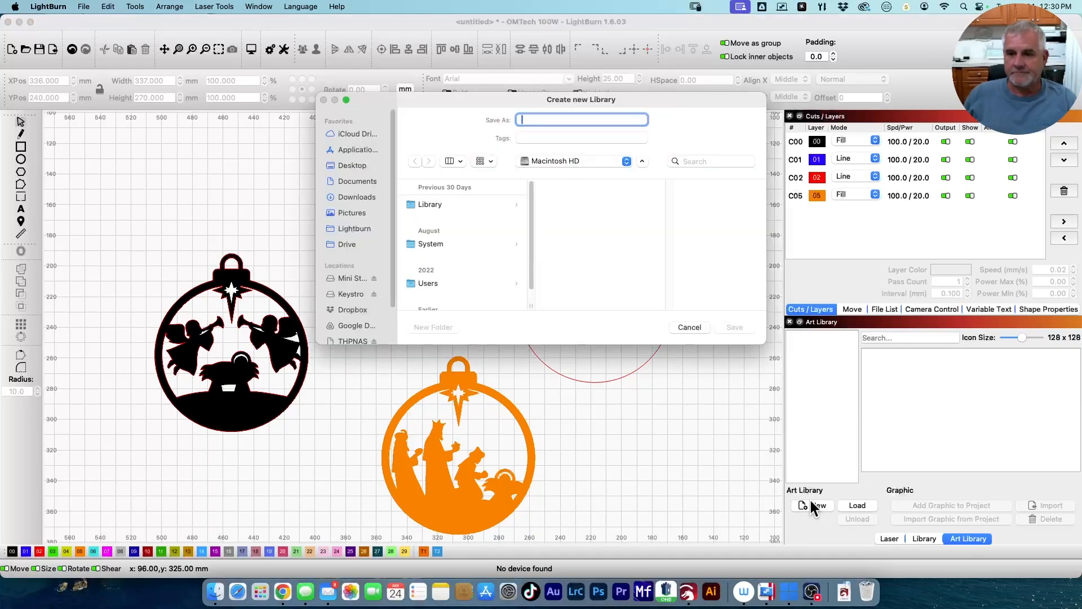
left_click(353, 228)
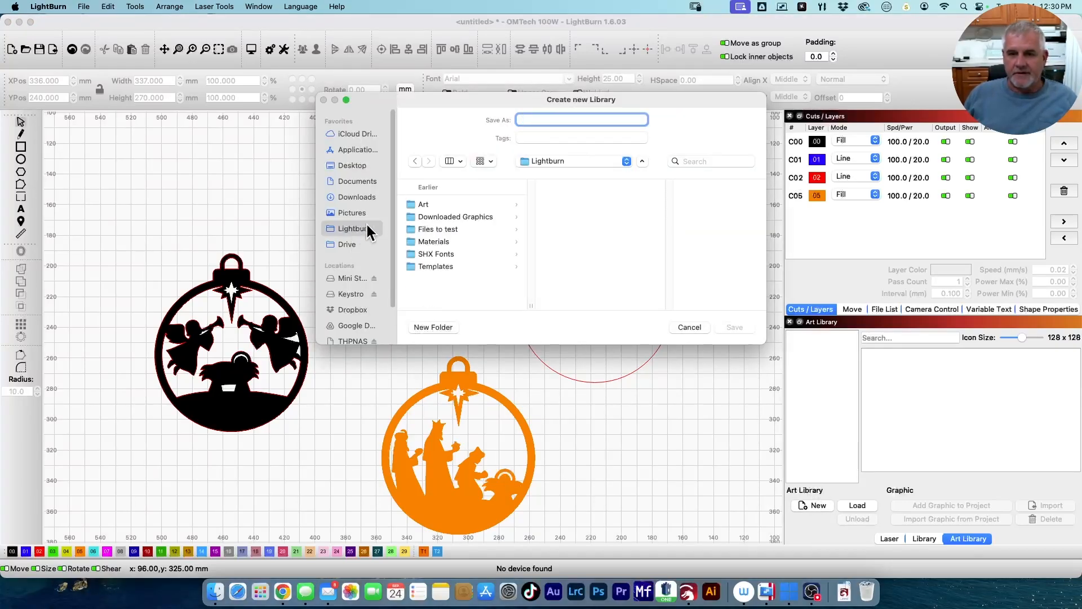
left_click(428, 205)
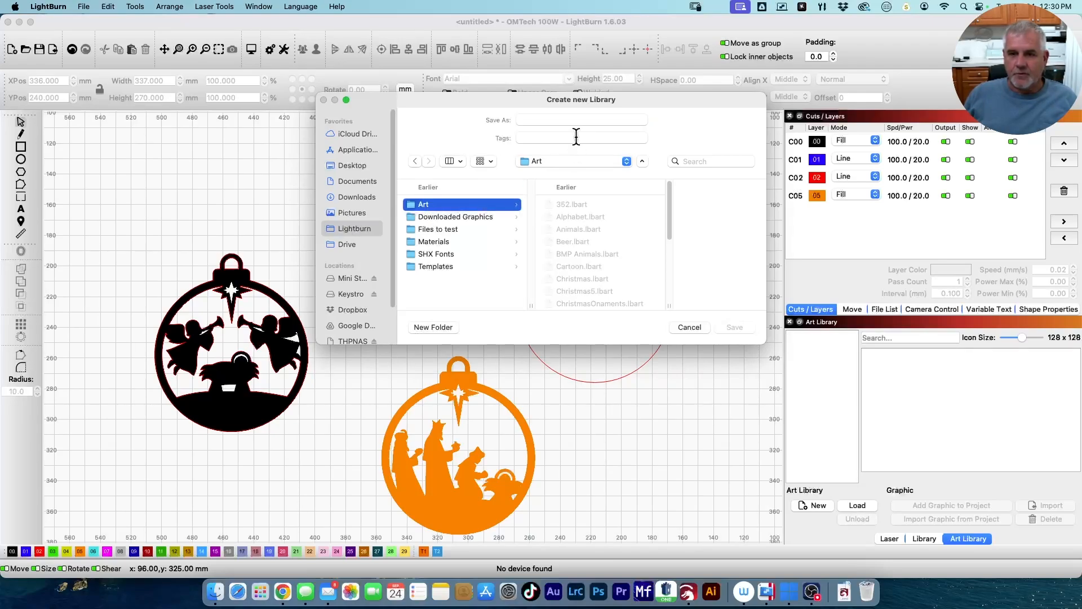
left_click(569, 119)
type("O")
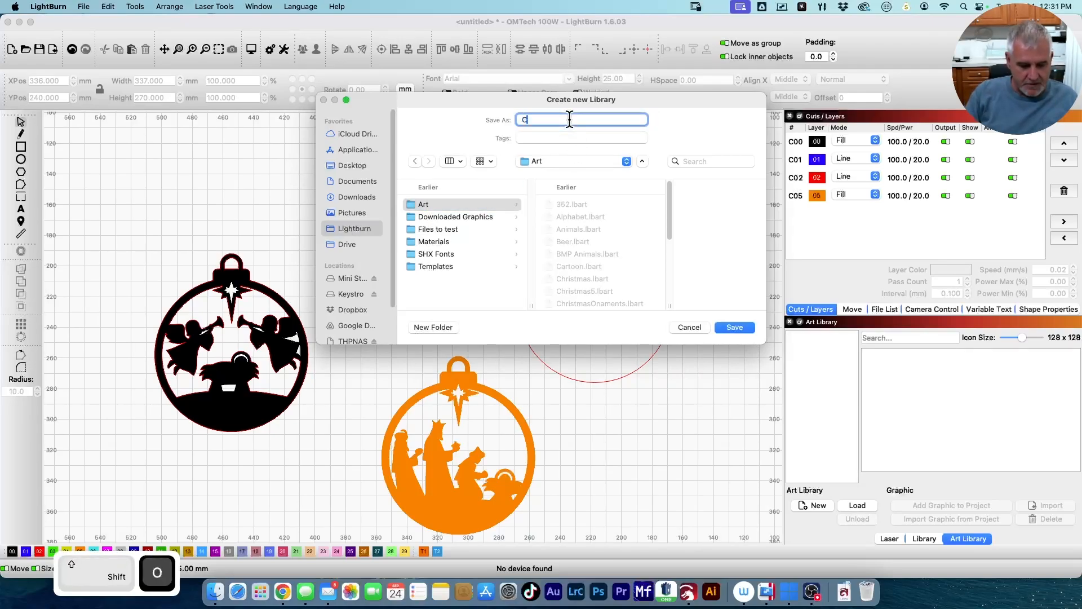
type("rnaments")
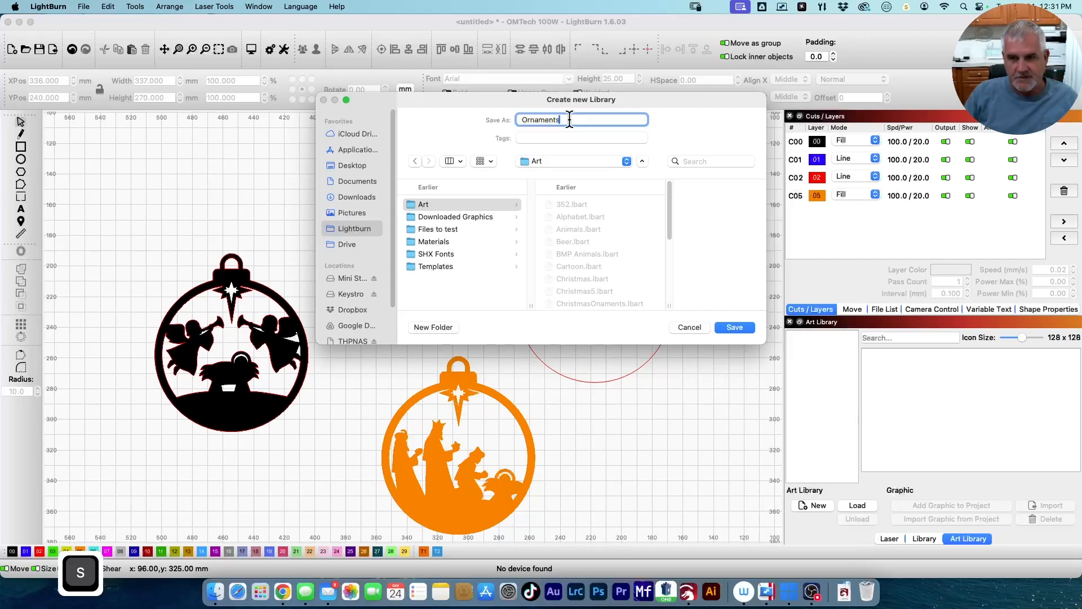
left_click(743, 327)
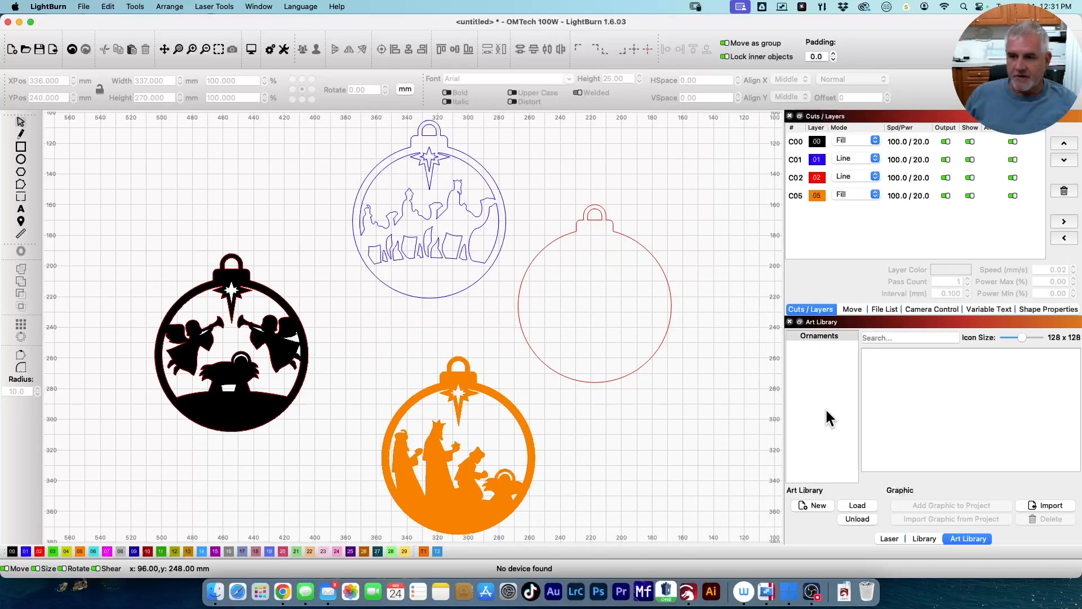
Add the plain red ornament outline from the project to the Ornaments library under the name Backer.
left_click(641, 365)
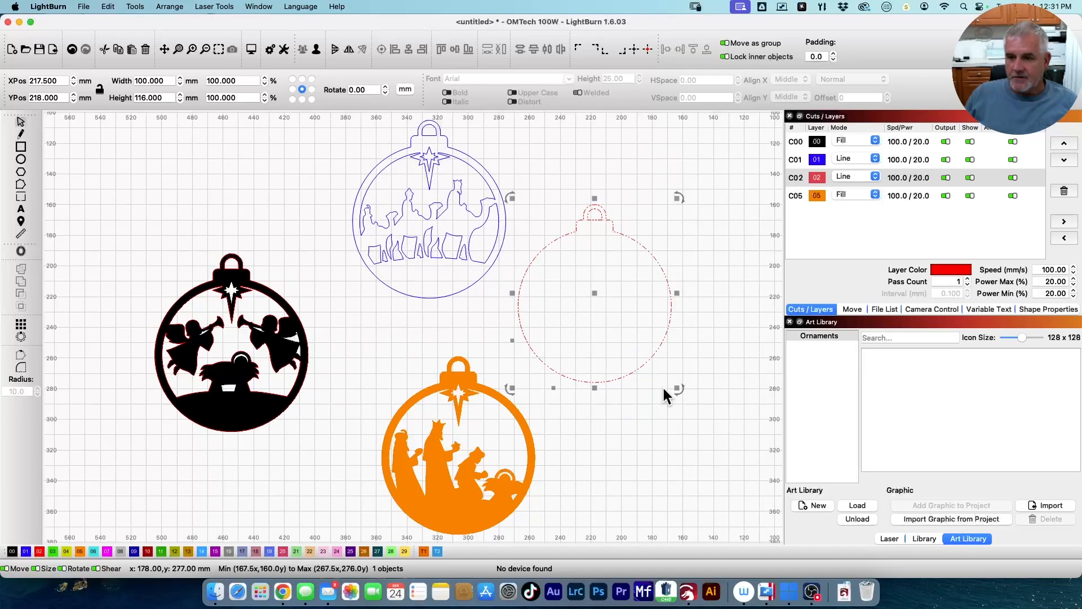
left_click(934, 519)
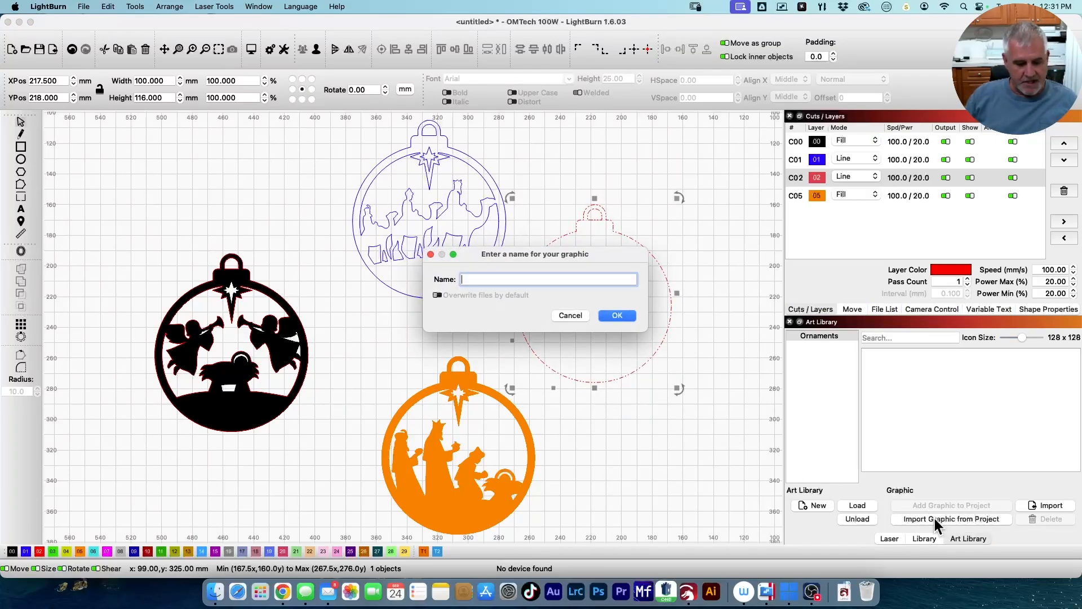
type("Backer")
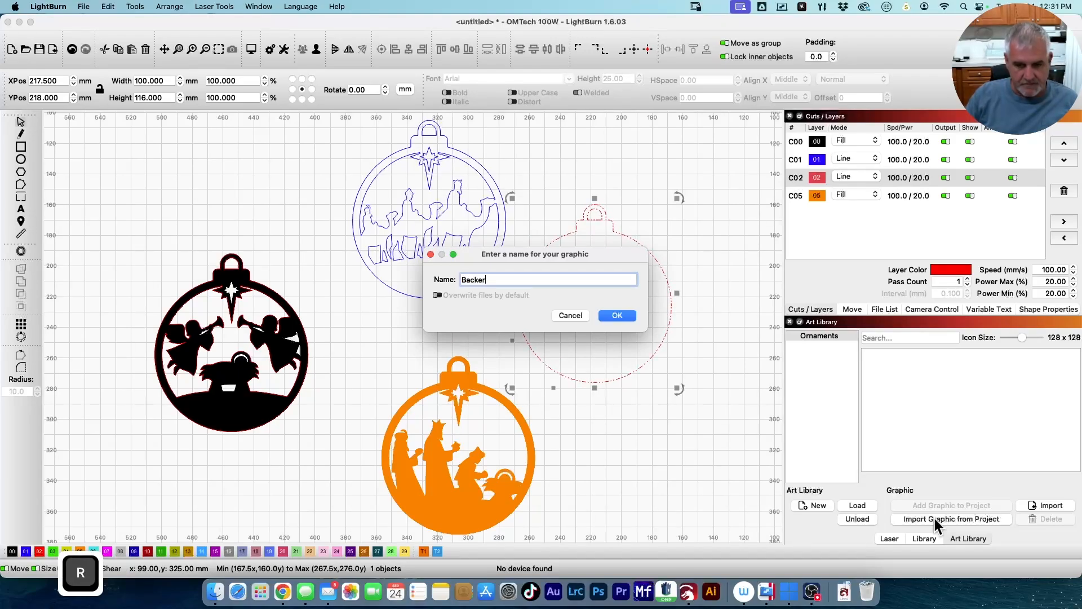
key("Return")
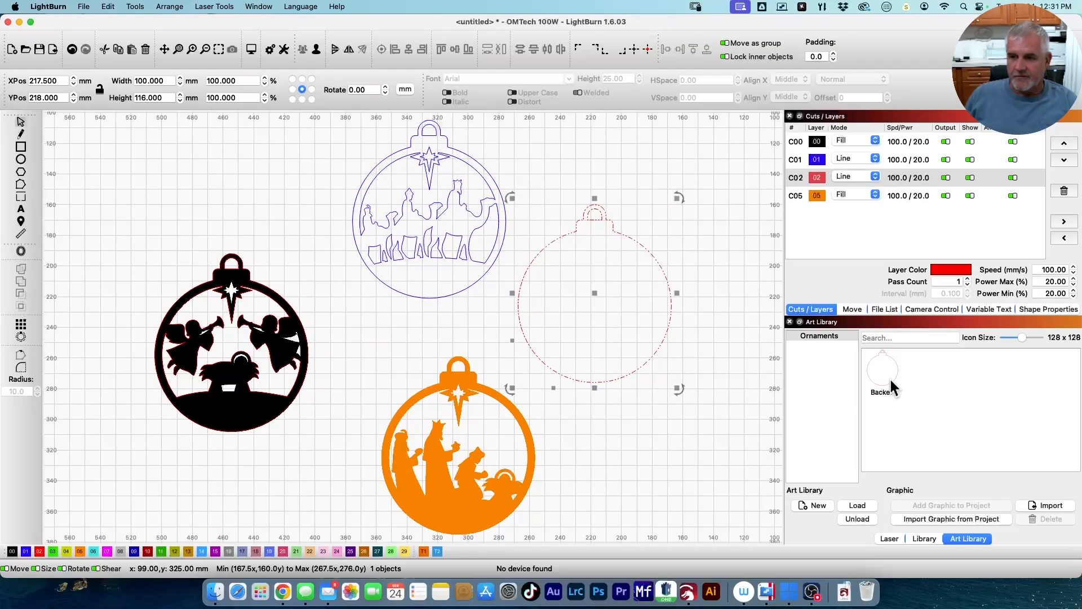
mouse_move(890, 379)
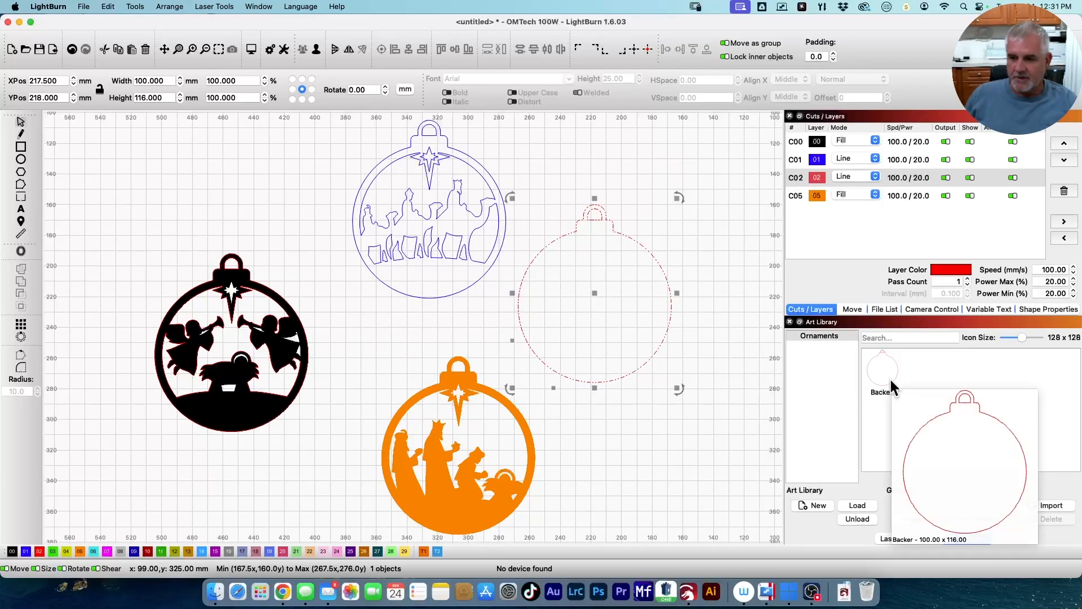
left_click(695, 431)
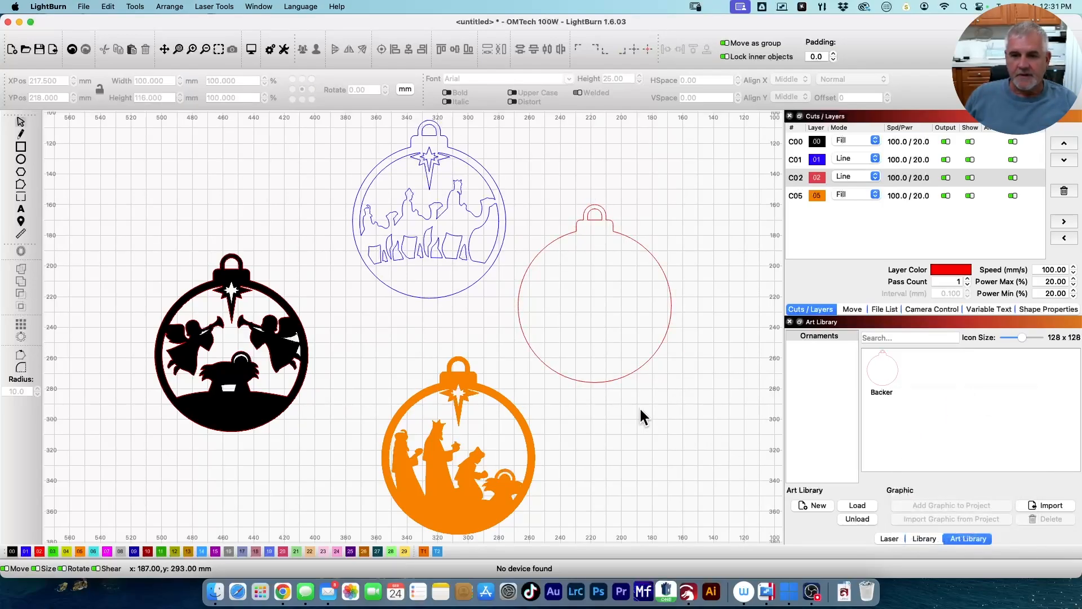
Add the orange filled ornament from the project to the Ornaments library under the name Wise Men.
left_click(515, 397)
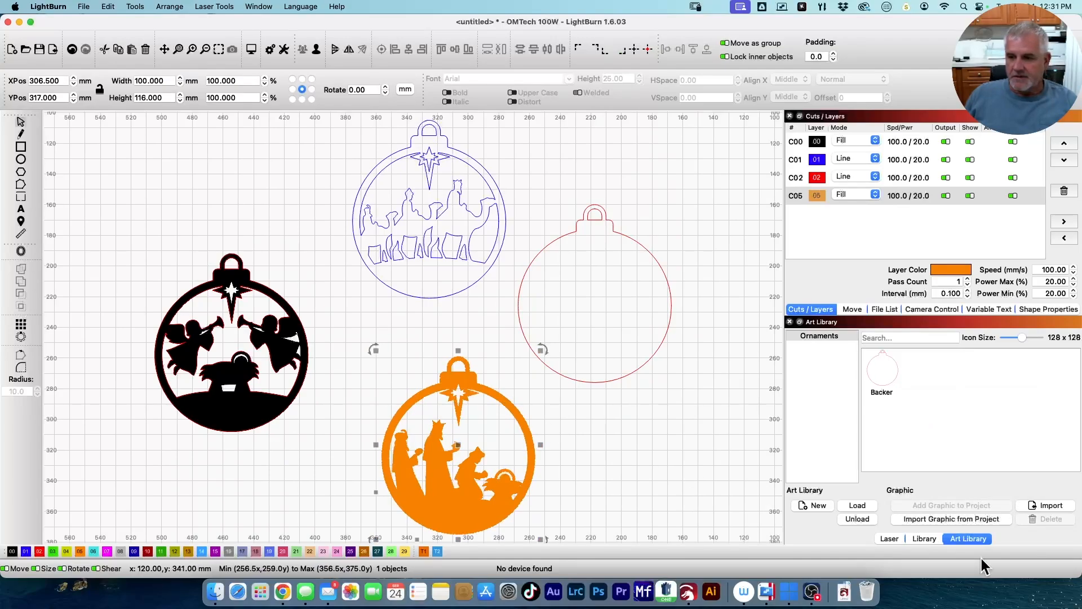
left_click(972, 519)
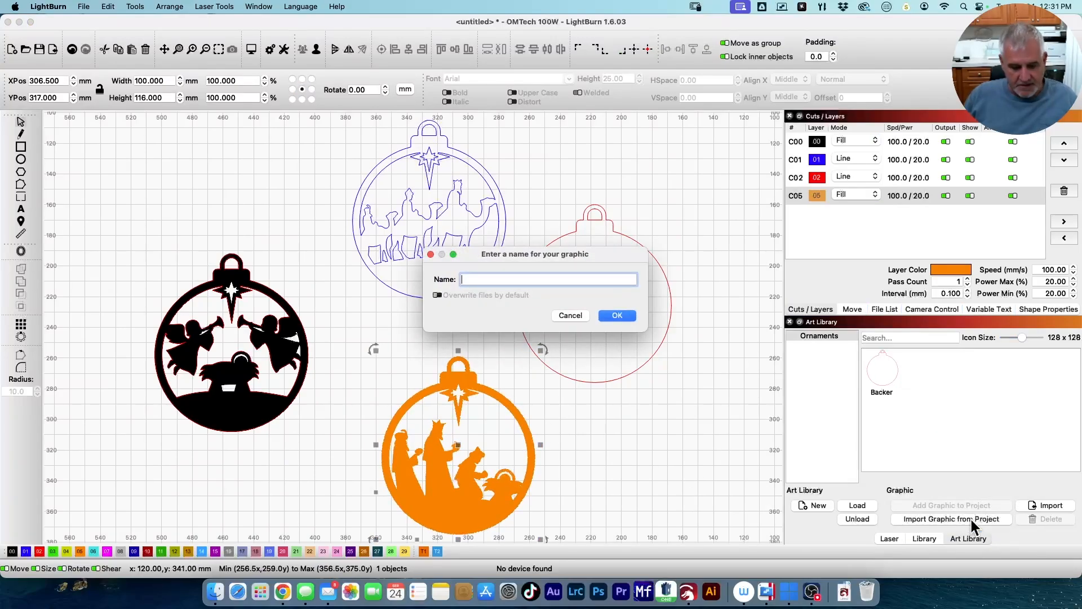
type("Wise Men")
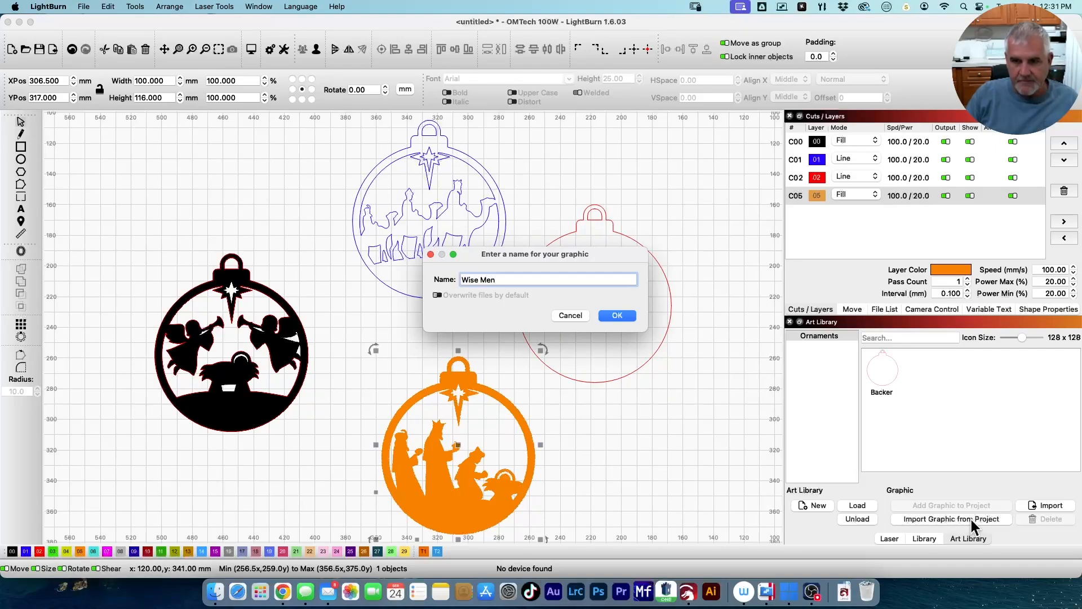
key("Return")
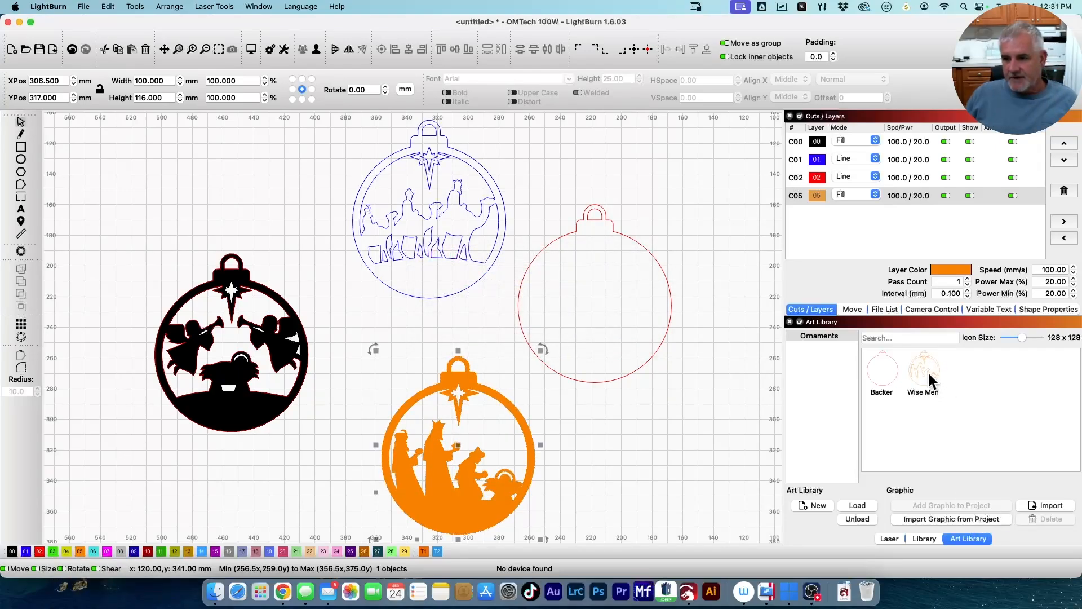
mouse_move(934, 374)
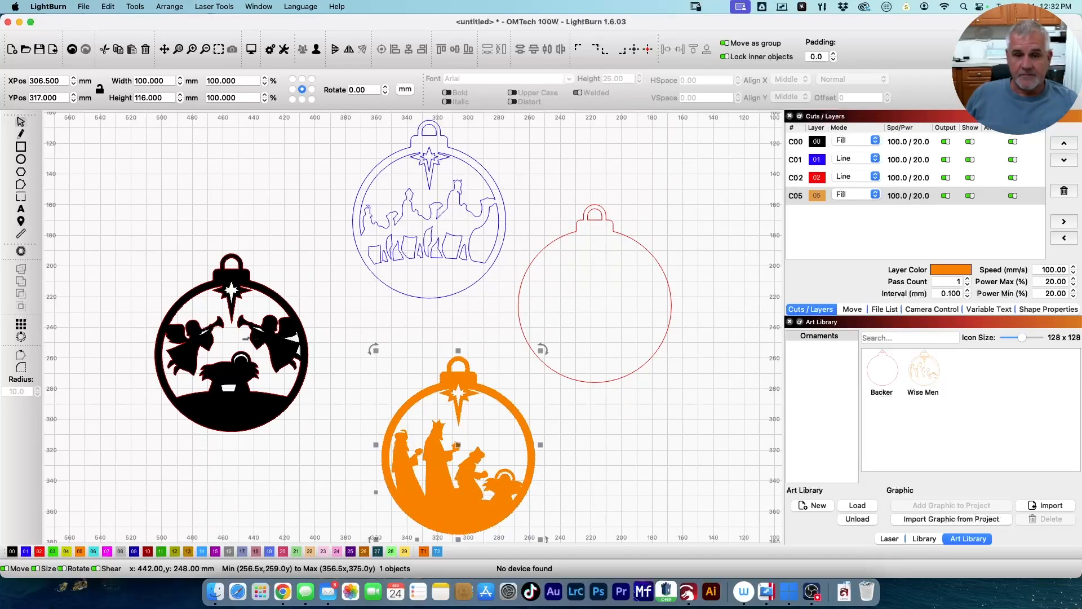
Check the angel ornament's red outline by briefly hiding the black layer, and add the whole ornament to the Ornaments library as Angels.
left_click(272, 329)
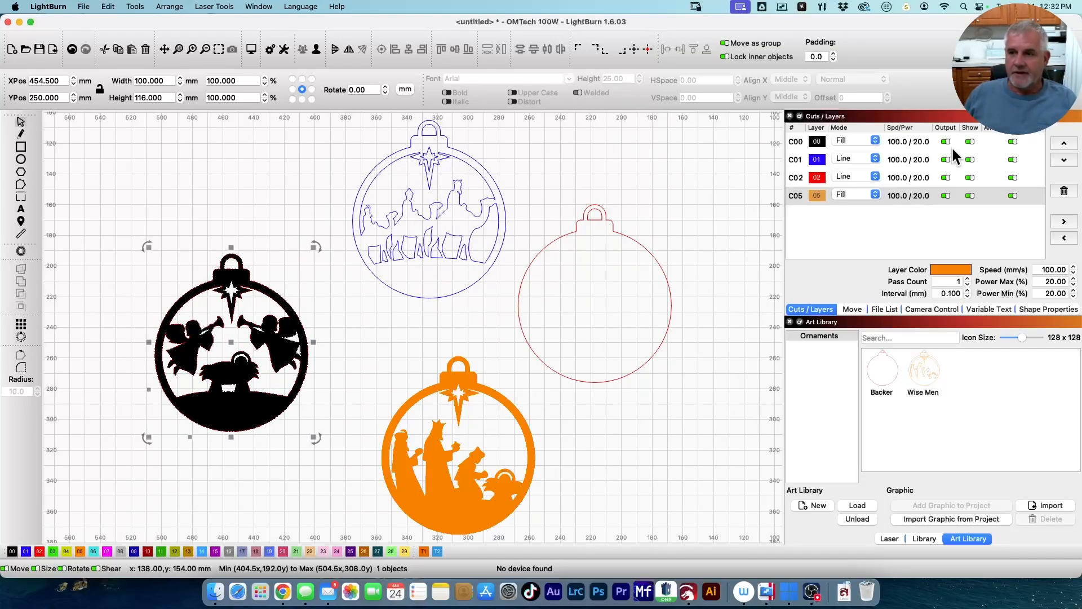
left_click(970, 141)
left_click(970, 142)
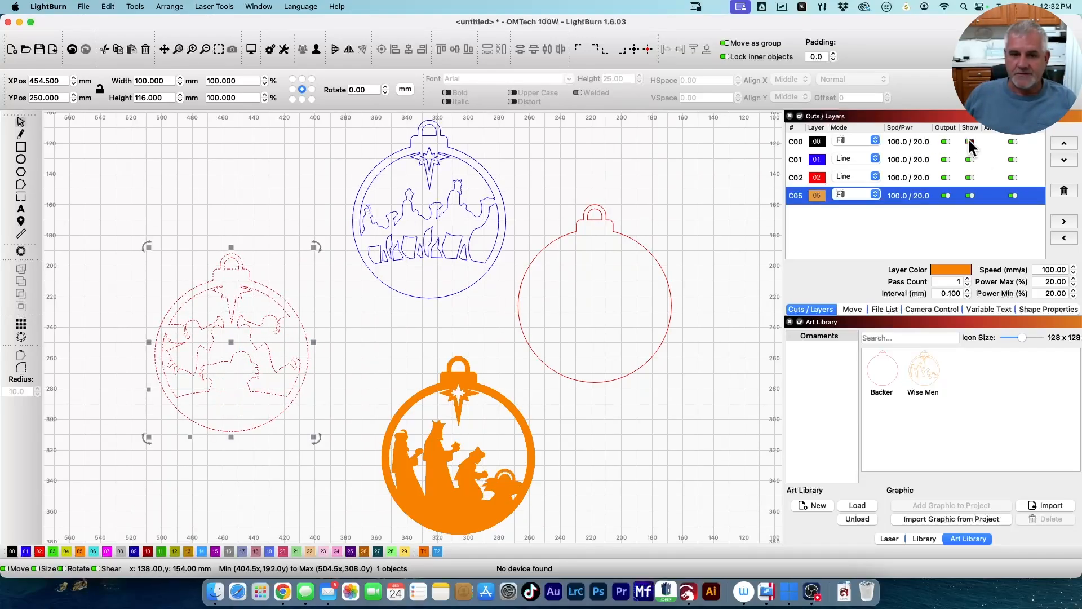
left_click(970, 141)
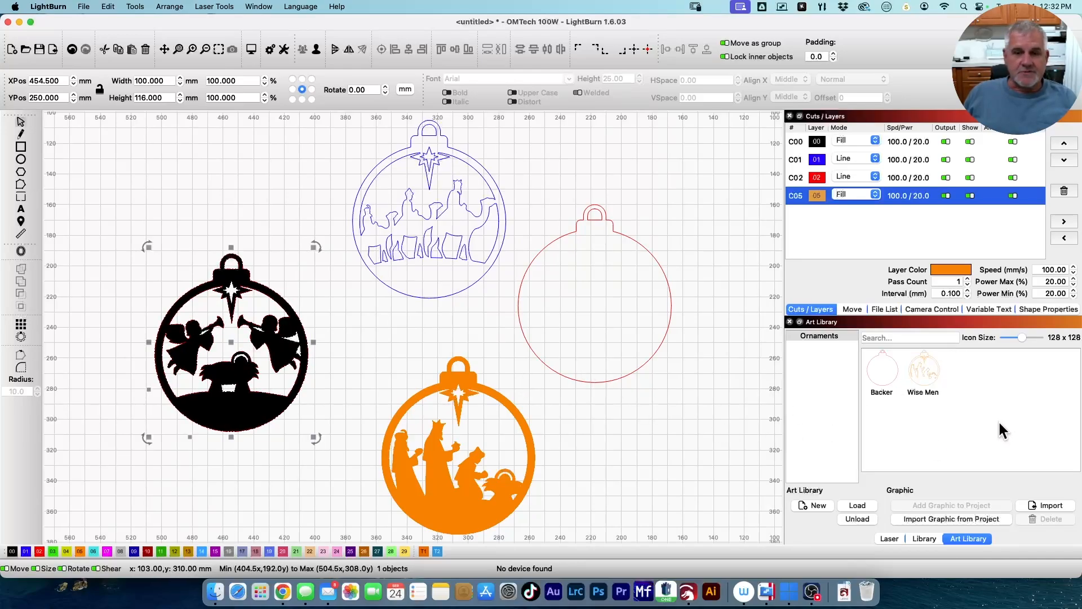
right_click(953, 416)
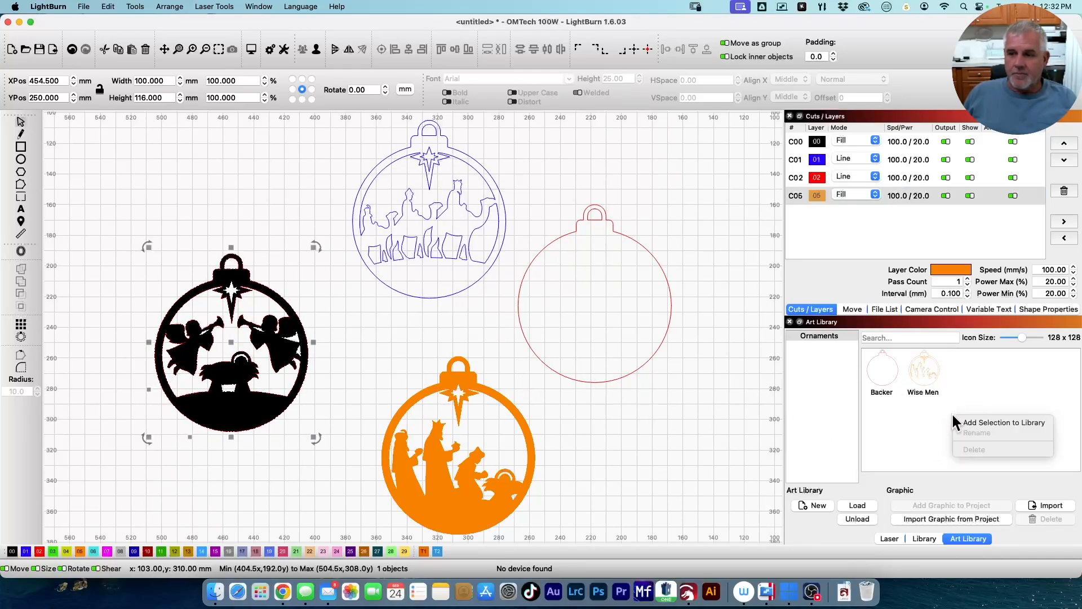
left_click(967, 423)
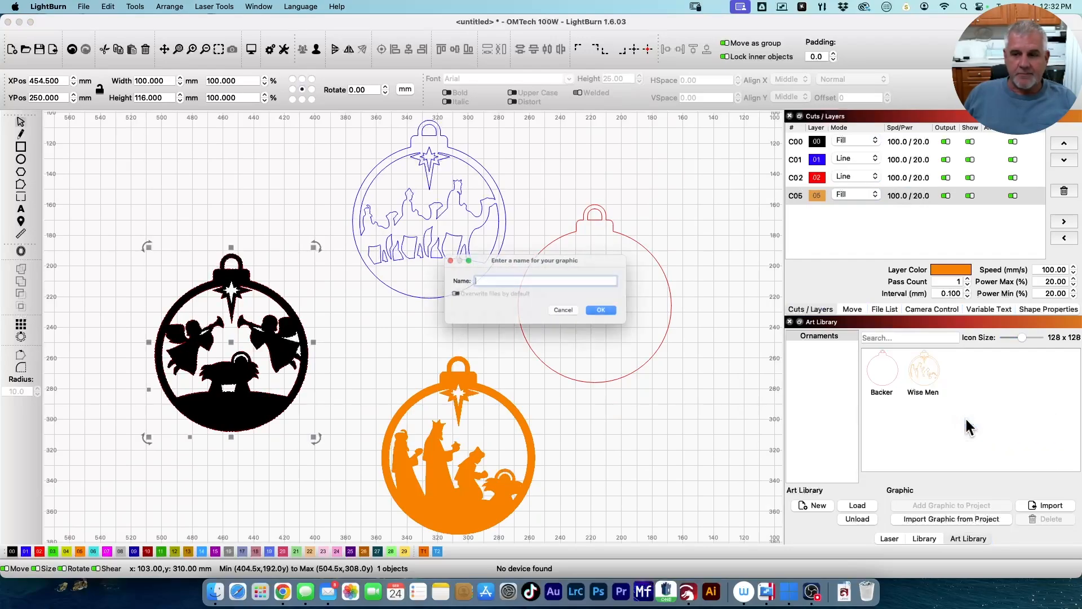
type("A")
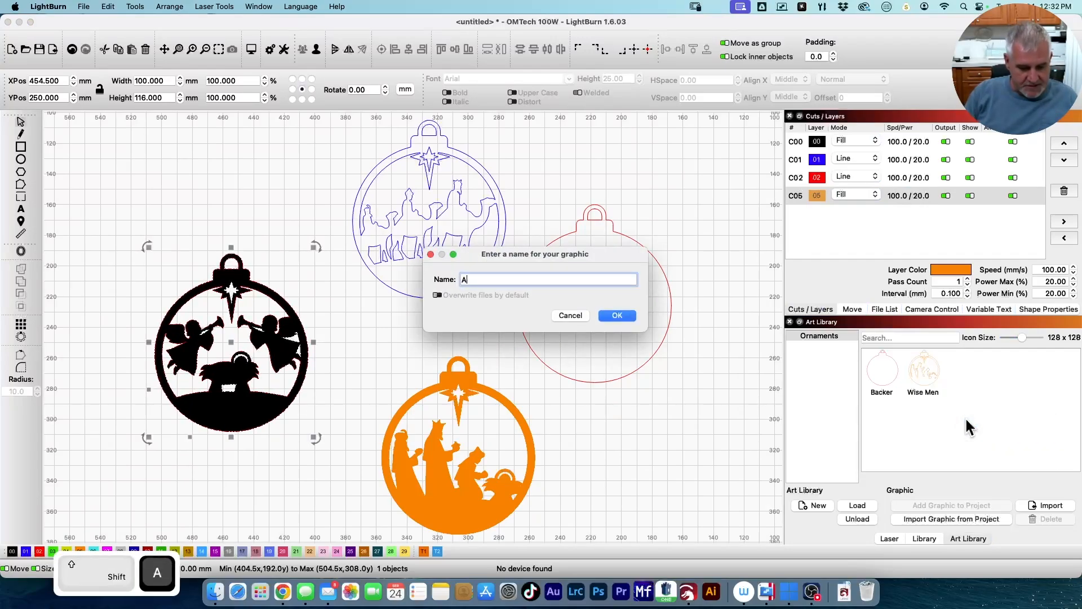
type("ngels")
key("Return")
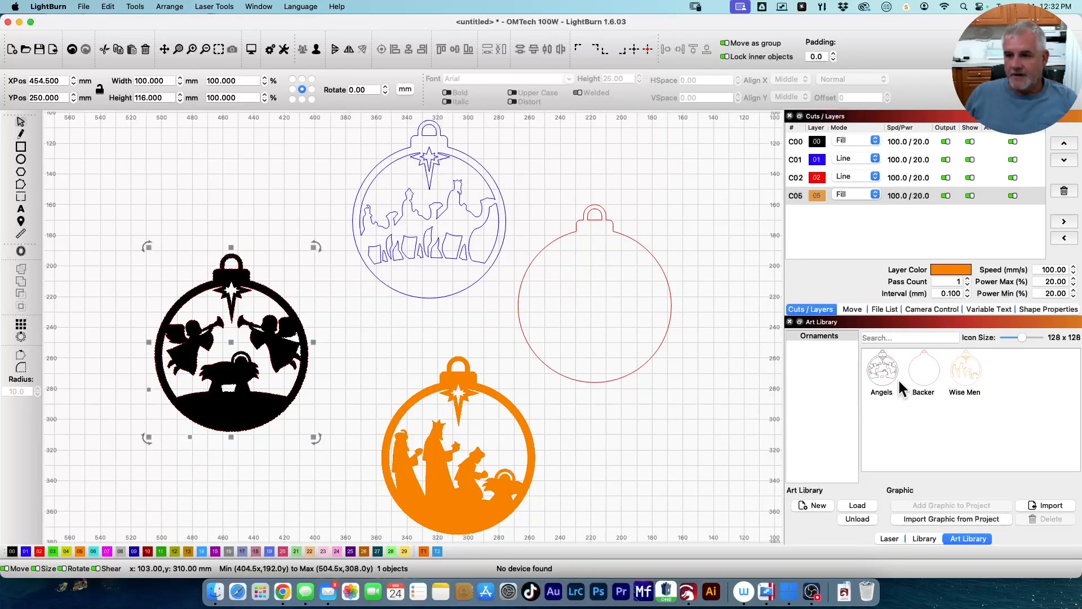
mouse_move(890, 374)
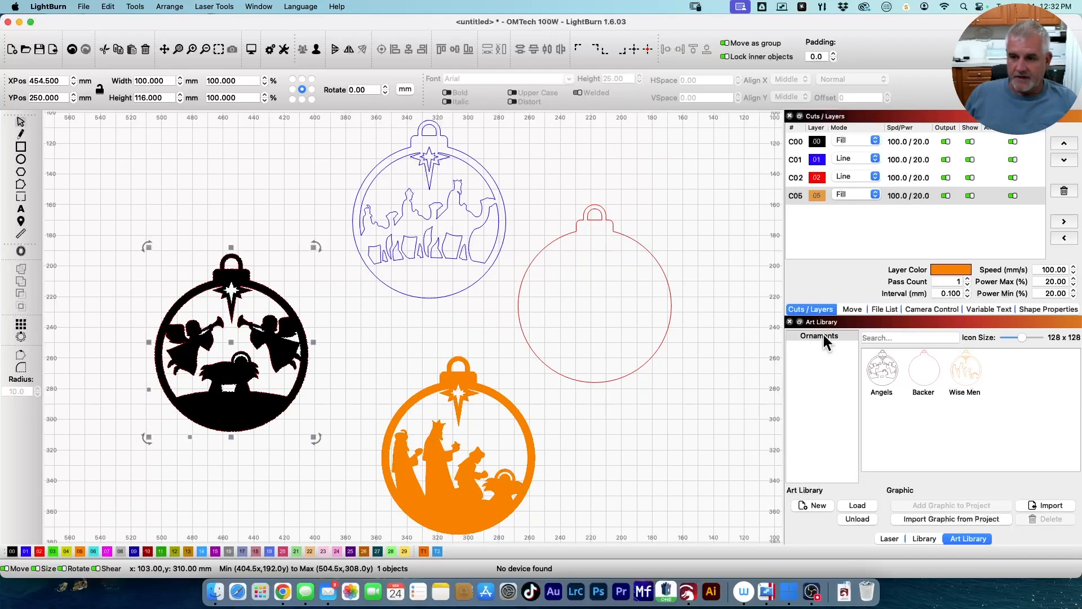
Import nativity scene 3.svg from the Christmas-Nativity-SVG folder under Downloaded Graphics, Christmas into the Ornaments library and select it there.
left_click(1050, 505)
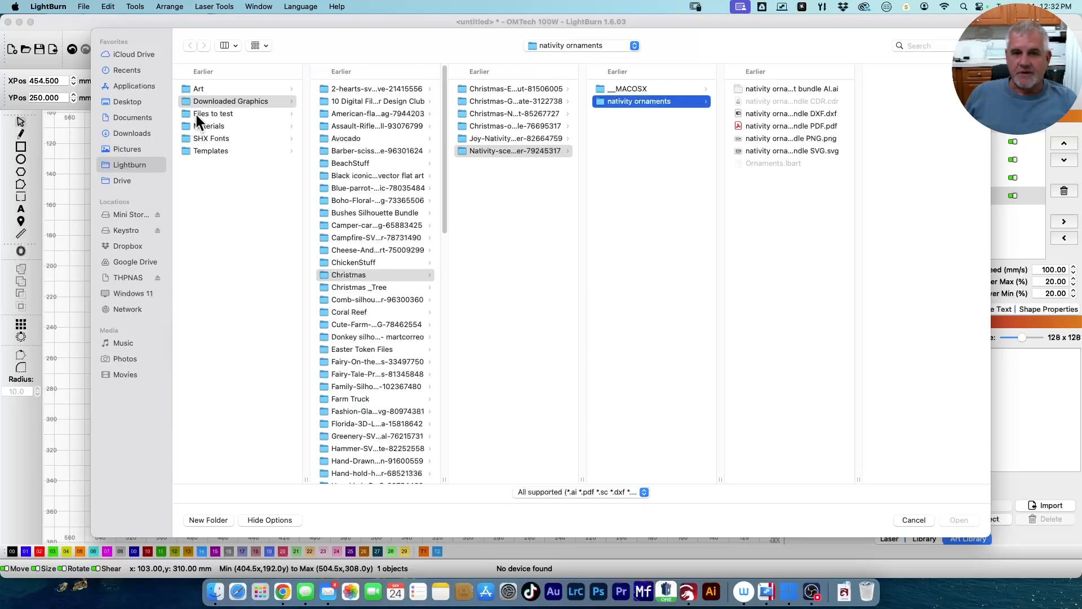
left_click(227, 100)
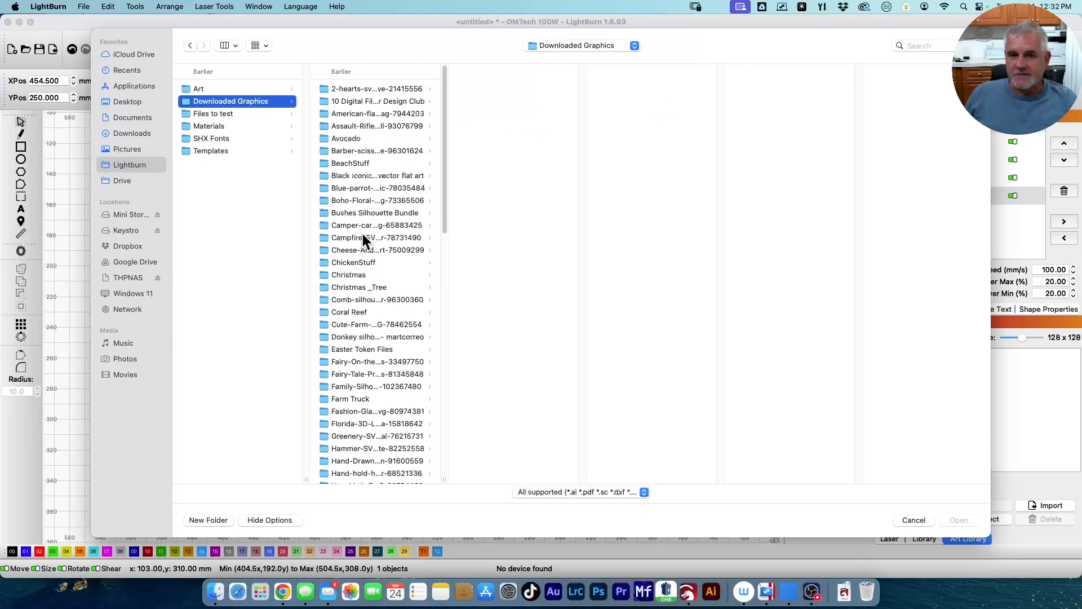
left_click(365, 275)
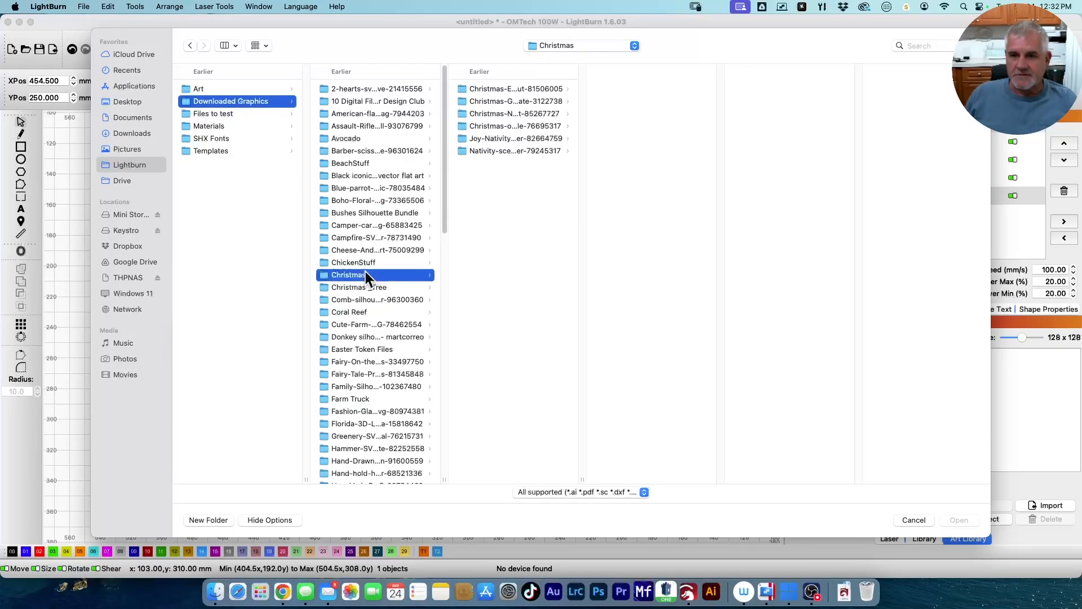
left_click(502, 111)
left_click(619, 126)
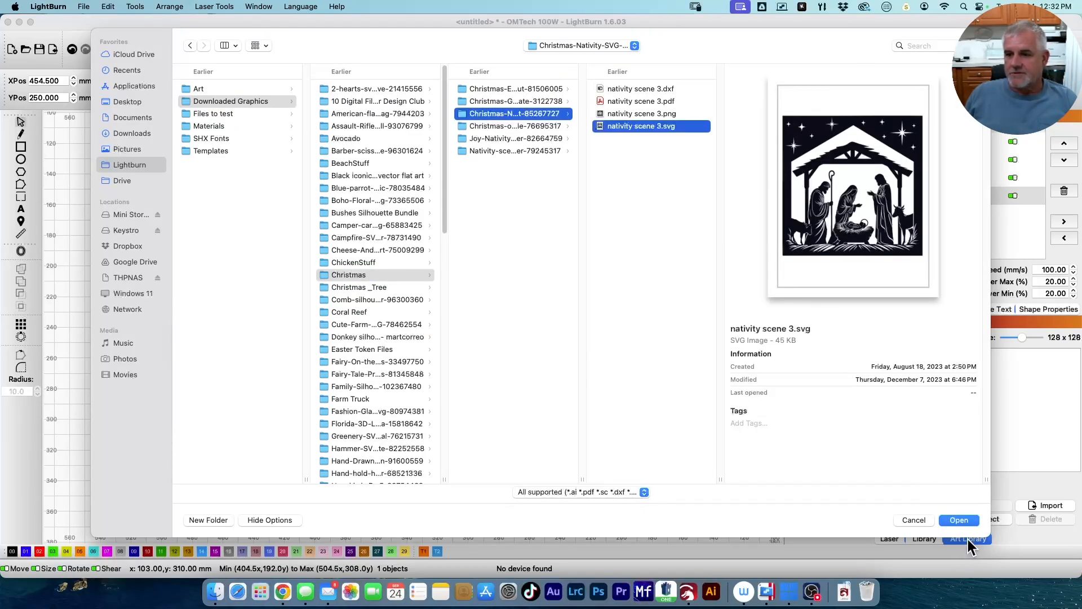
left_click(958, 518)
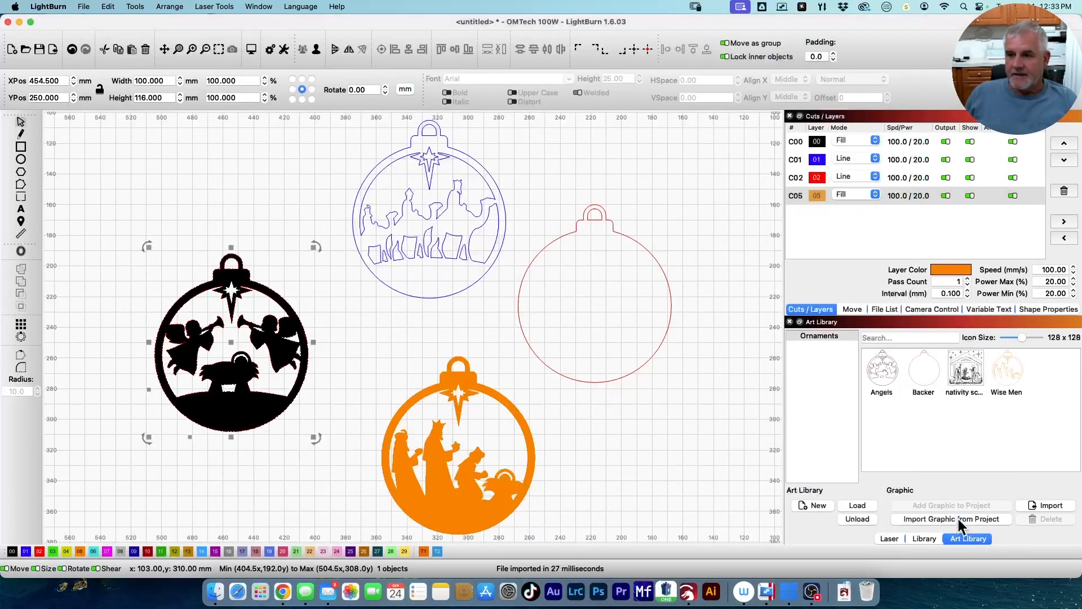
left_click(963, 392)
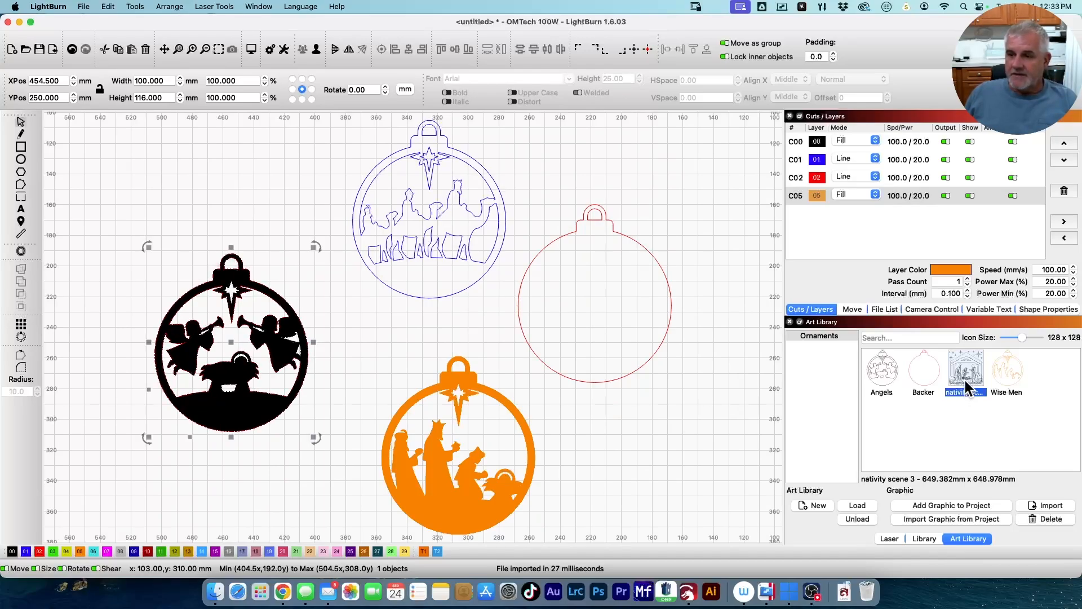
mouse_move(965, 380)
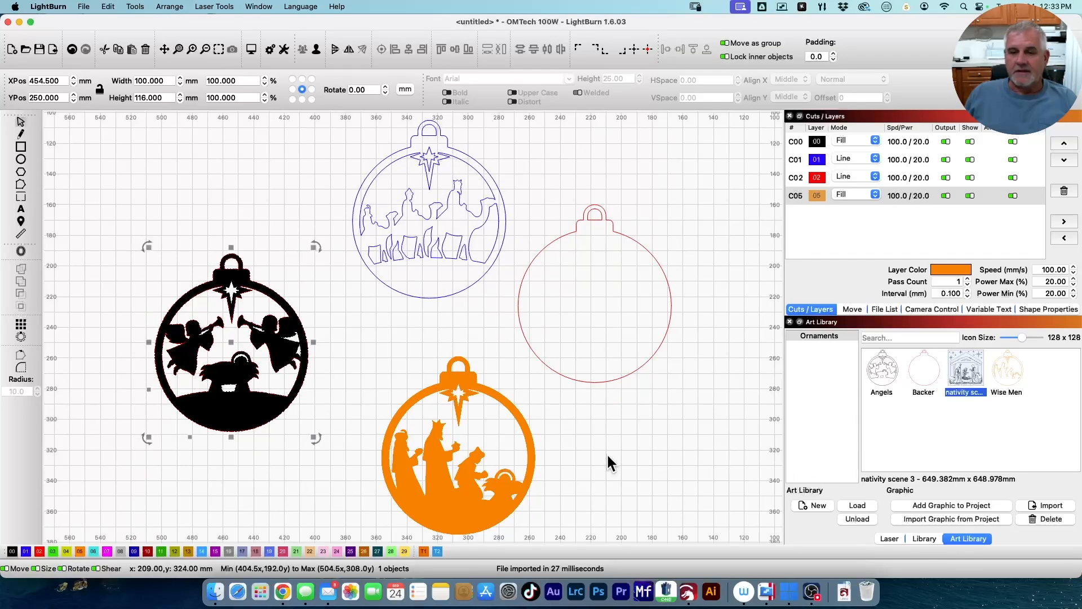
Start a new empty project in place of the current ornament project.
left_click(10, 50)
left_click(610, 305)
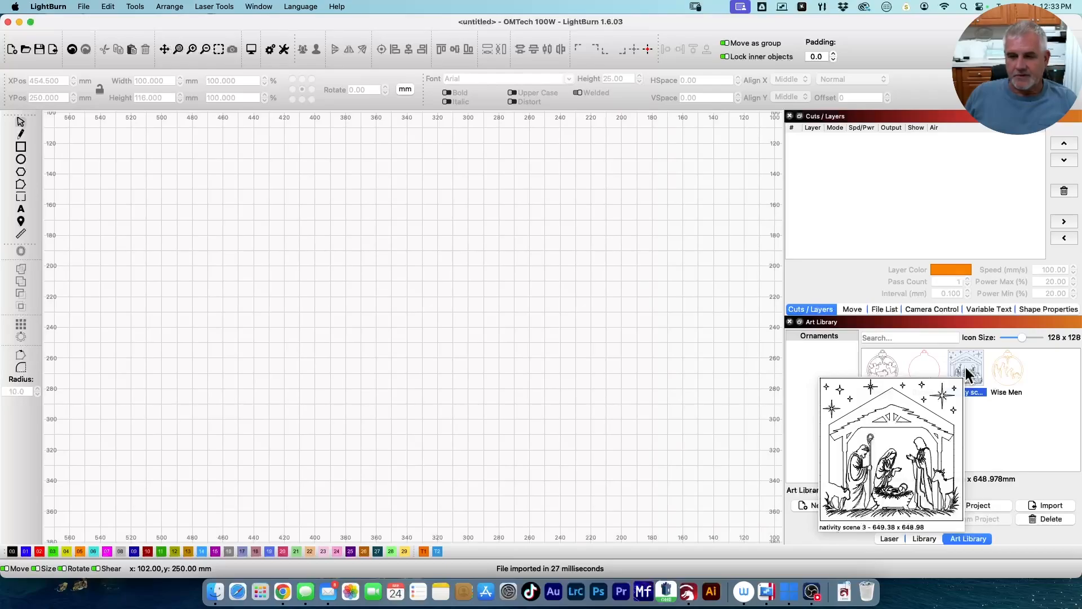
Place the nativity scene 3 graphic from the Ornaments library freehand onto the workspace and undo the placement.
left_click_drag(966, 374, 361, 324)
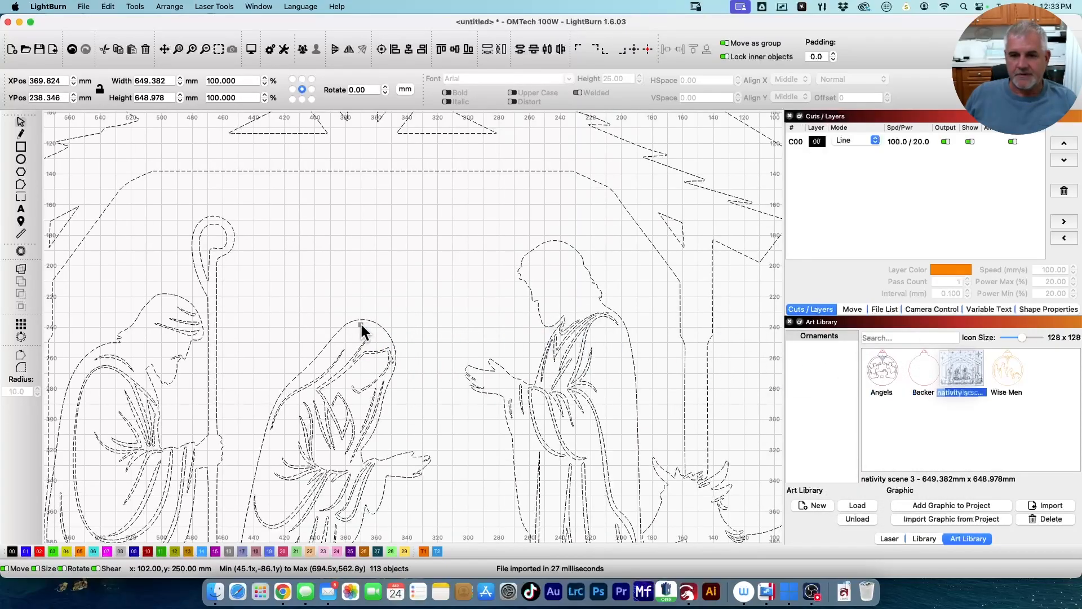
scroll(361, 324, "down", 8)
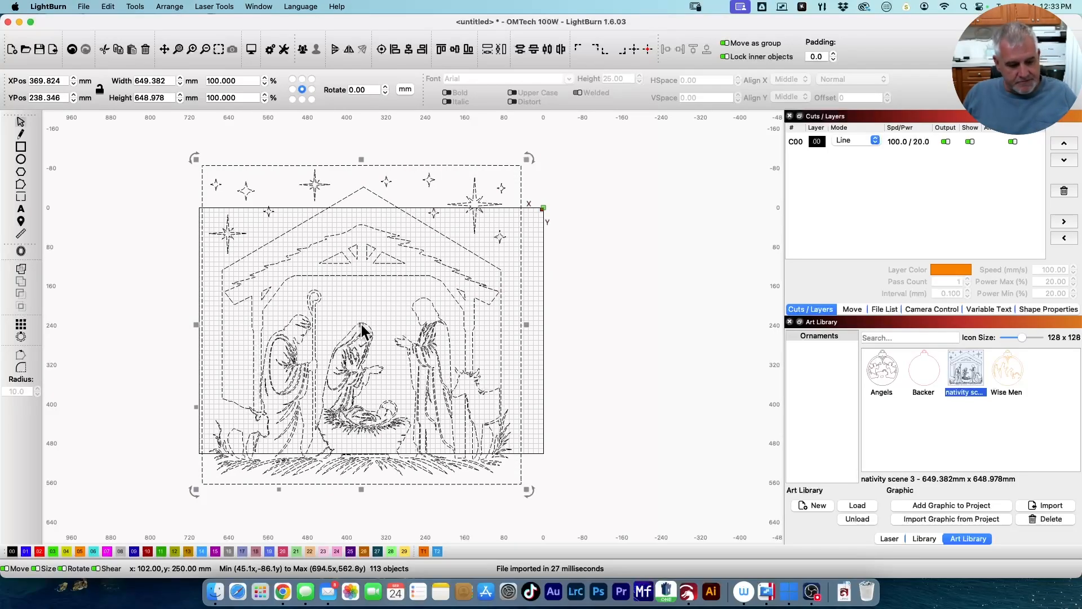
key("super")
key("super+z")
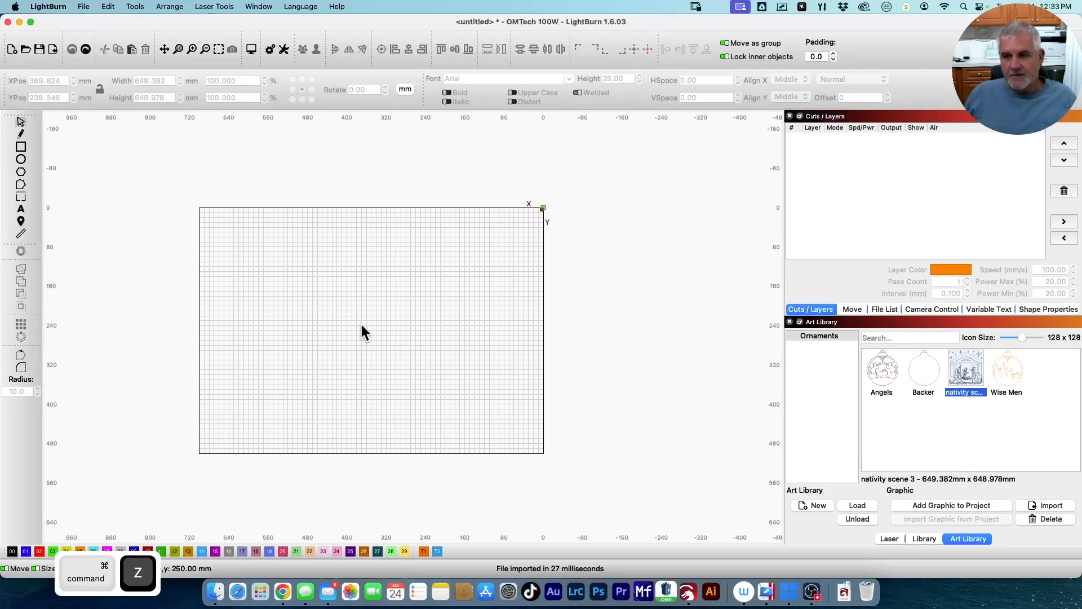
Add nativity scene 3 to the project straight from its thumbnail and with Add Graphic to Project, undoing each addition.
double_click(971, 376)
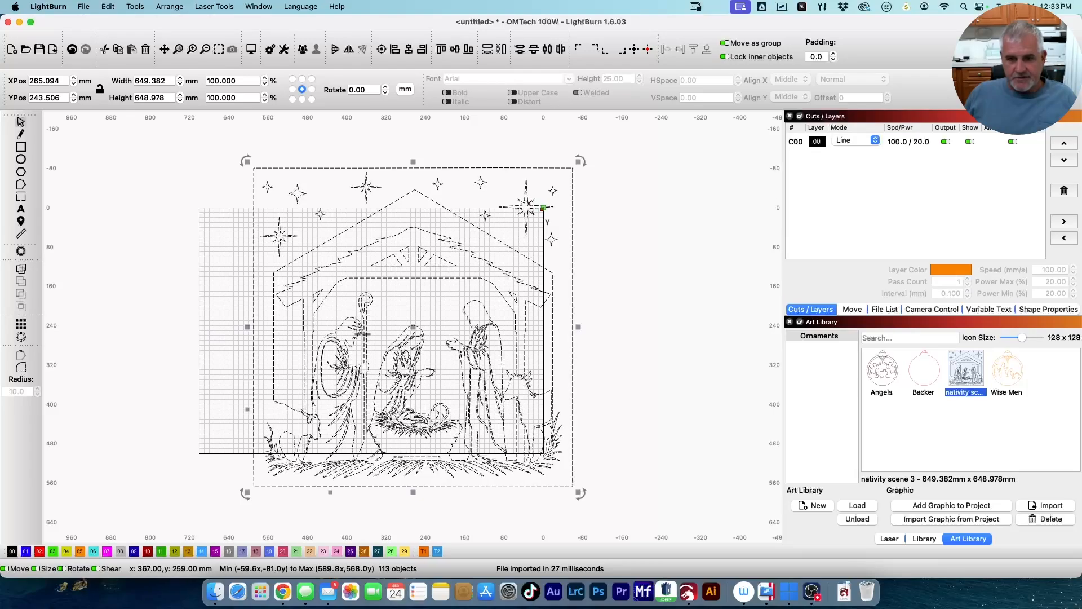
key("super+z")
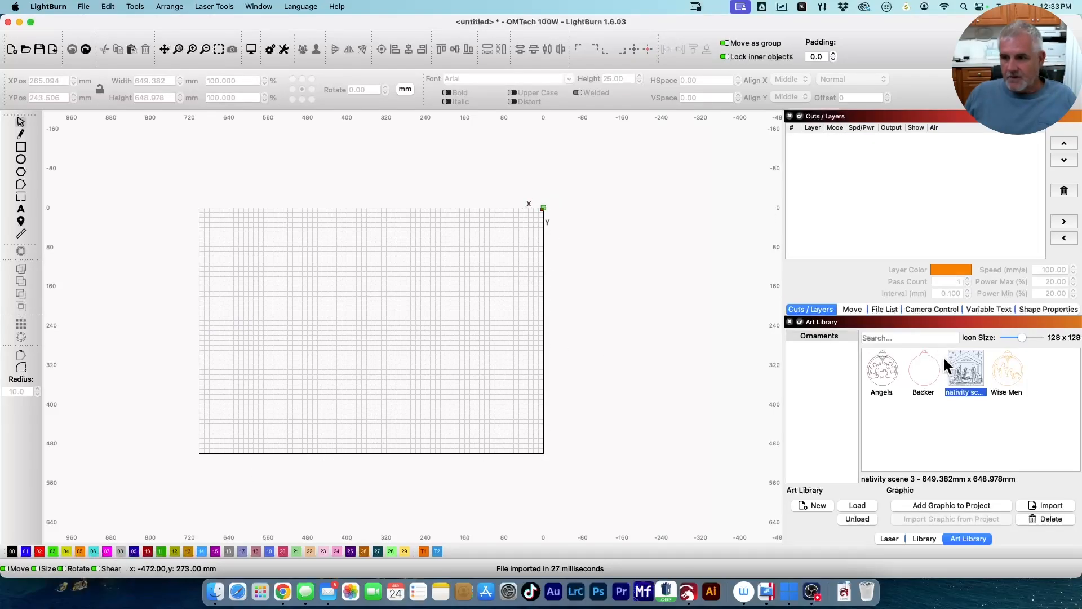
right_click(969, 371)
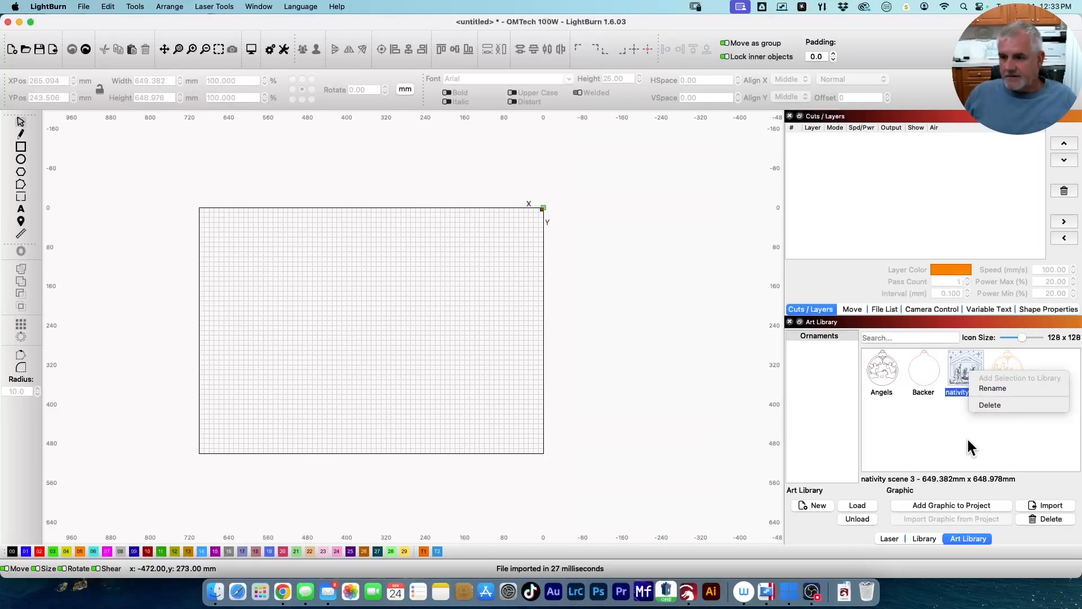
left_click(961, 372)
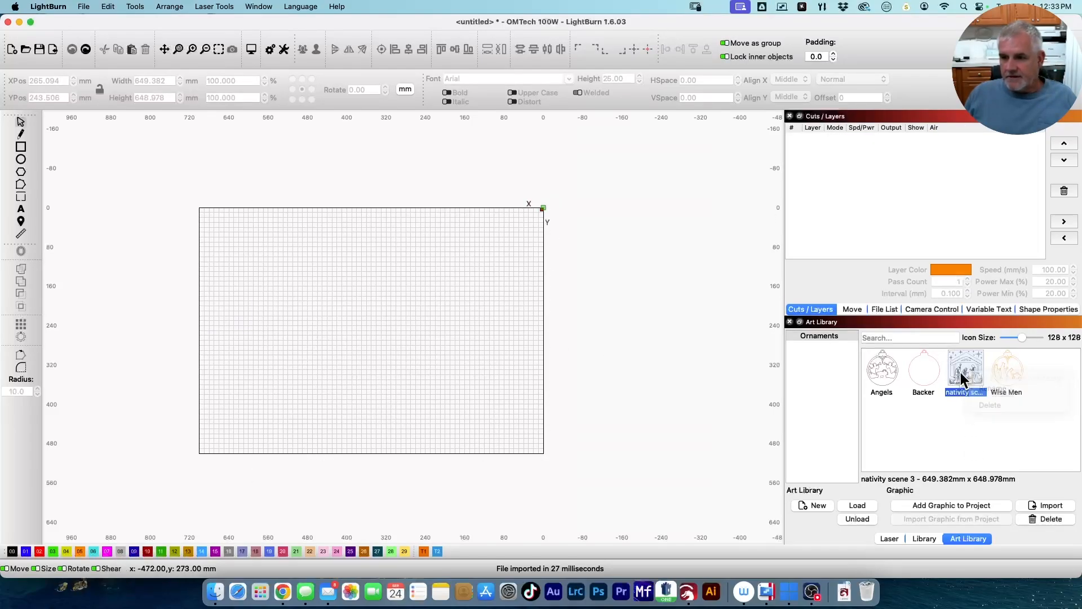
left_click(956, 503)
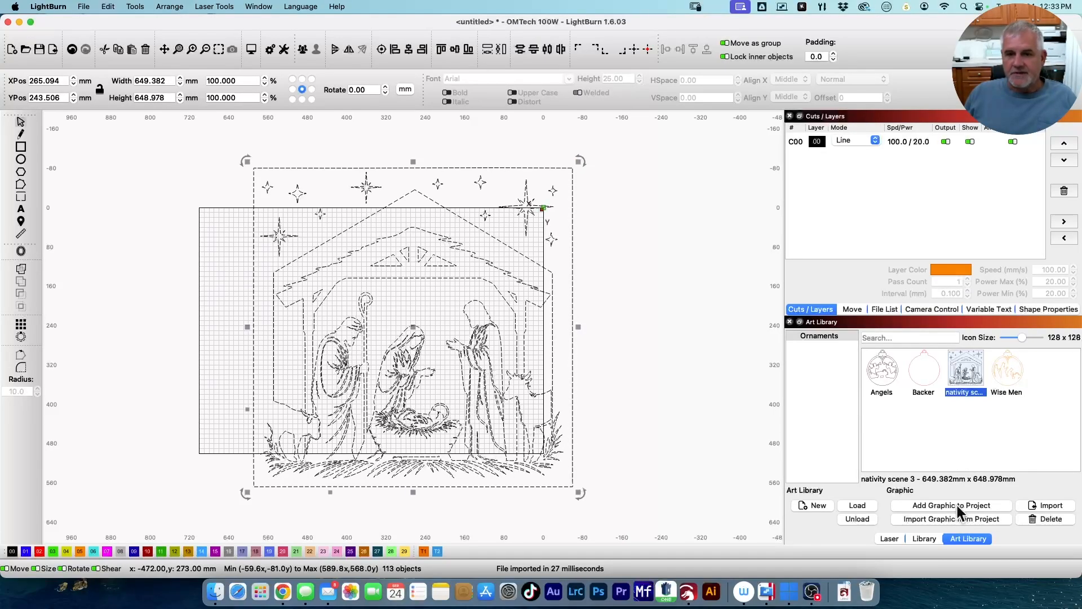
key("Delete")
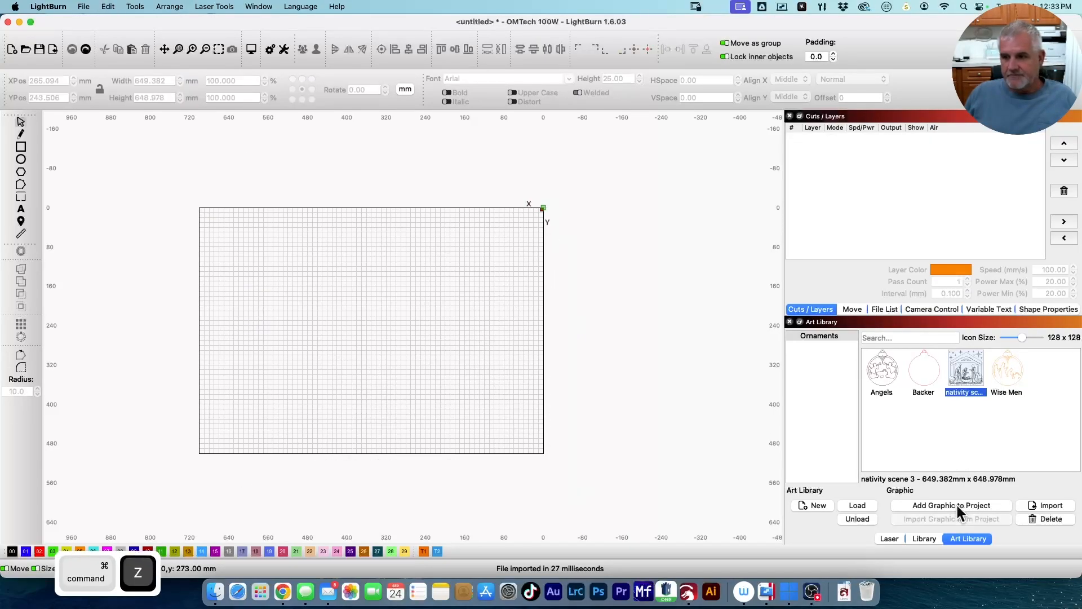
Add the Angels graphic from the Ornaments library to the empty project and deselect it.
left_click(886, 374)
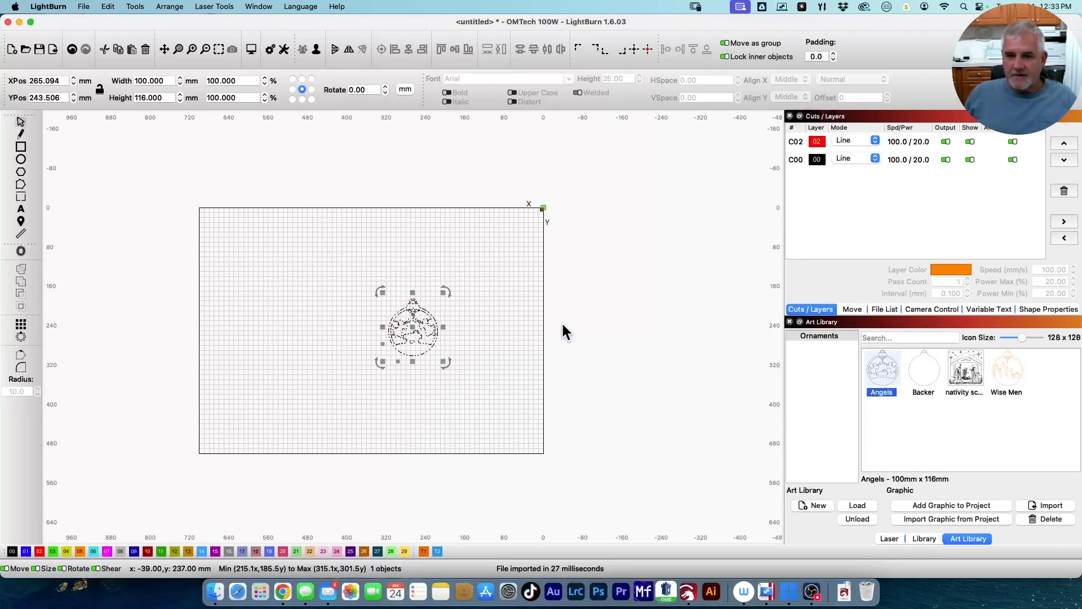
scroll(417, 329, "up", 8)
scroll(417, 329, "up", 1)
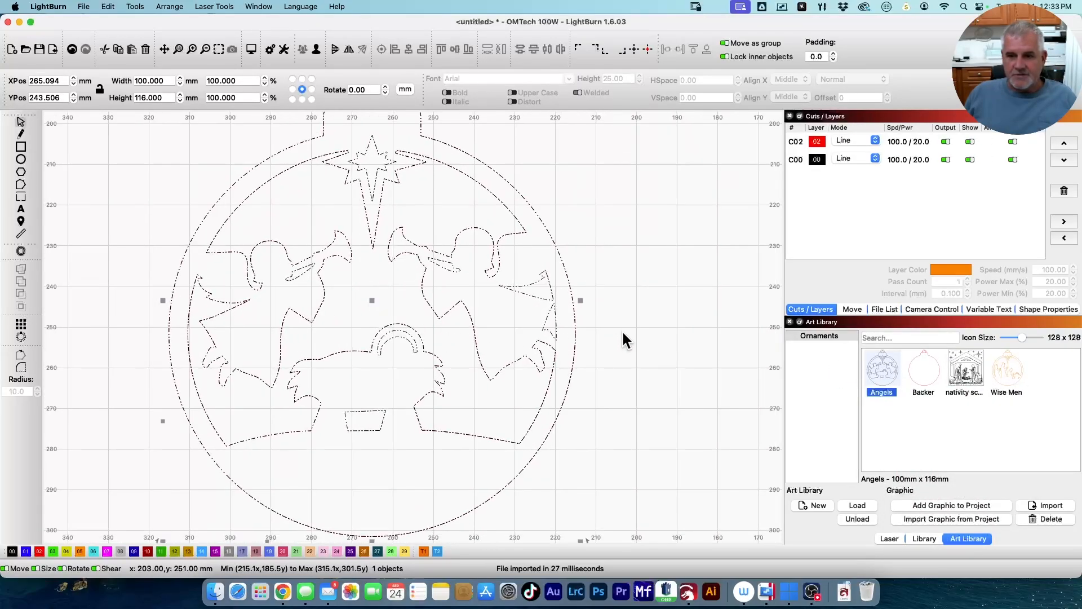
left_click(650, 319)
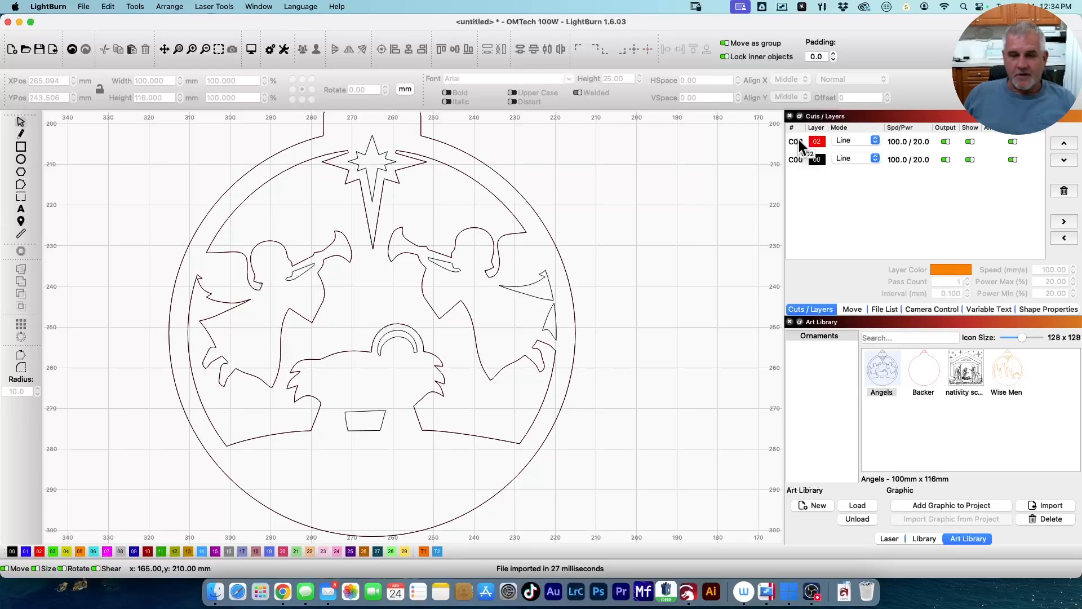
Set the black 00 layer to Fill mode and move it above the red 02 layer in the cut order.
scroll(671, 210, "down", 3)
left_click_drag(516, 257, 441, 321)
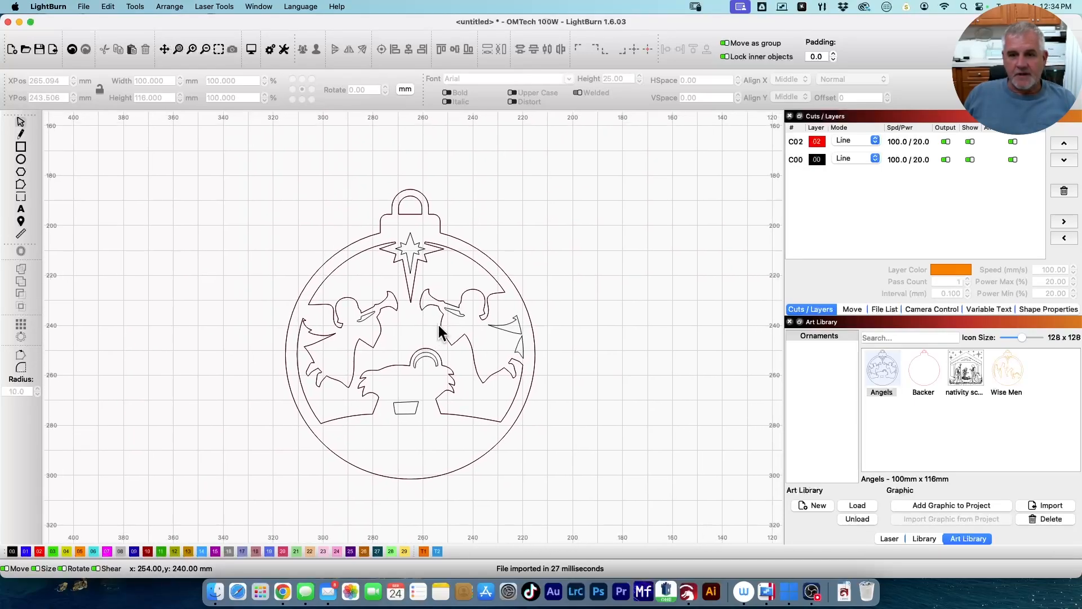
left_click(854, 155)
left_click(852, 164)
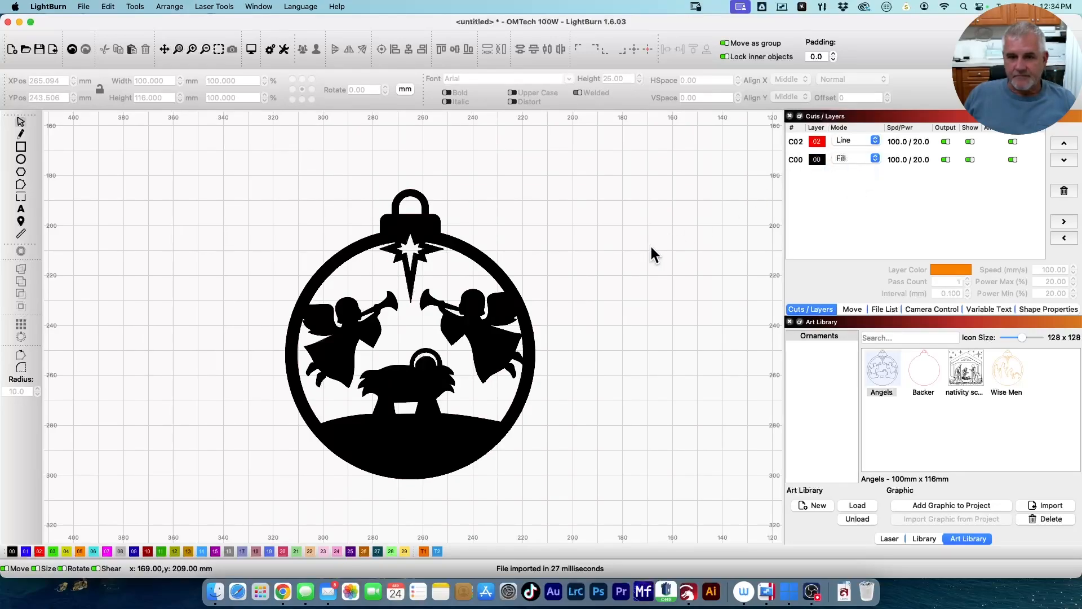
left_click_drag(789, 144, 793, 163)
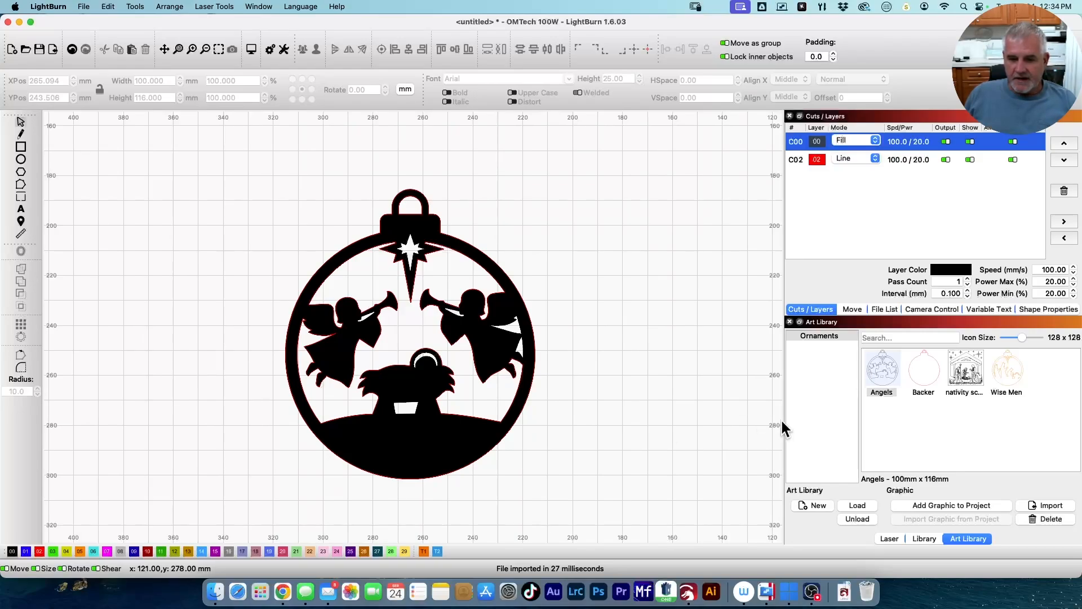
Rename the Angels graphic in the Ornaments library to Angels with trumpets.
right_click(888, 391)
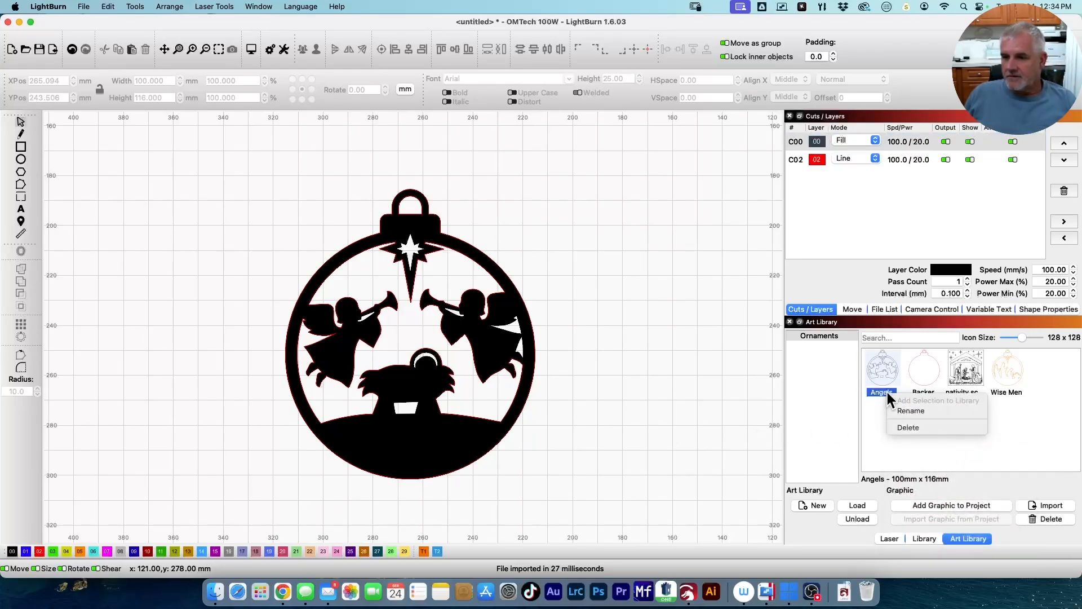
left_click(918, 409)
left_click(524, 279)
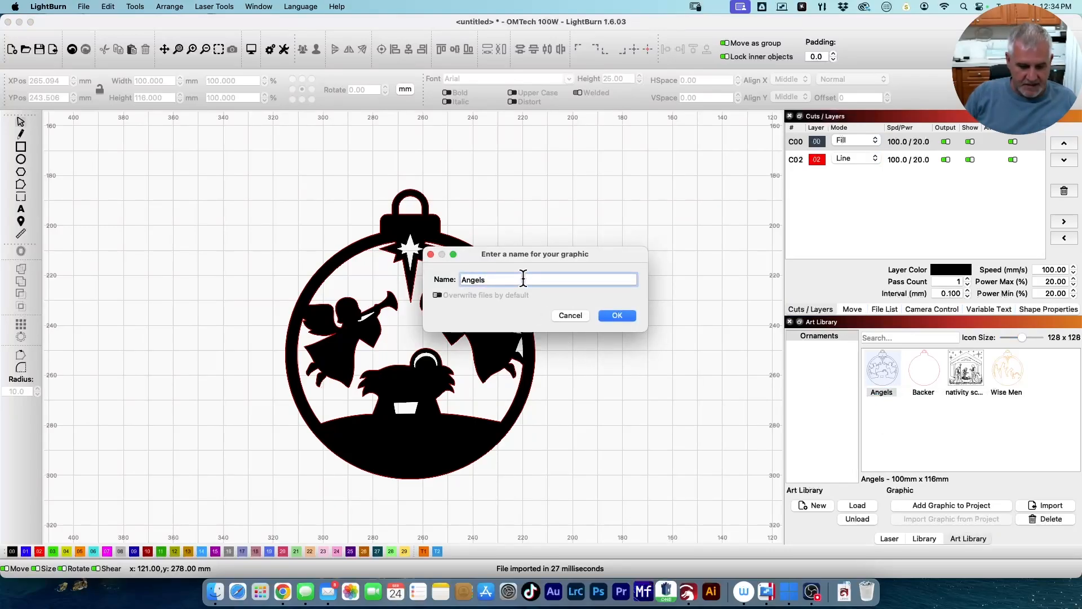
type("with th")
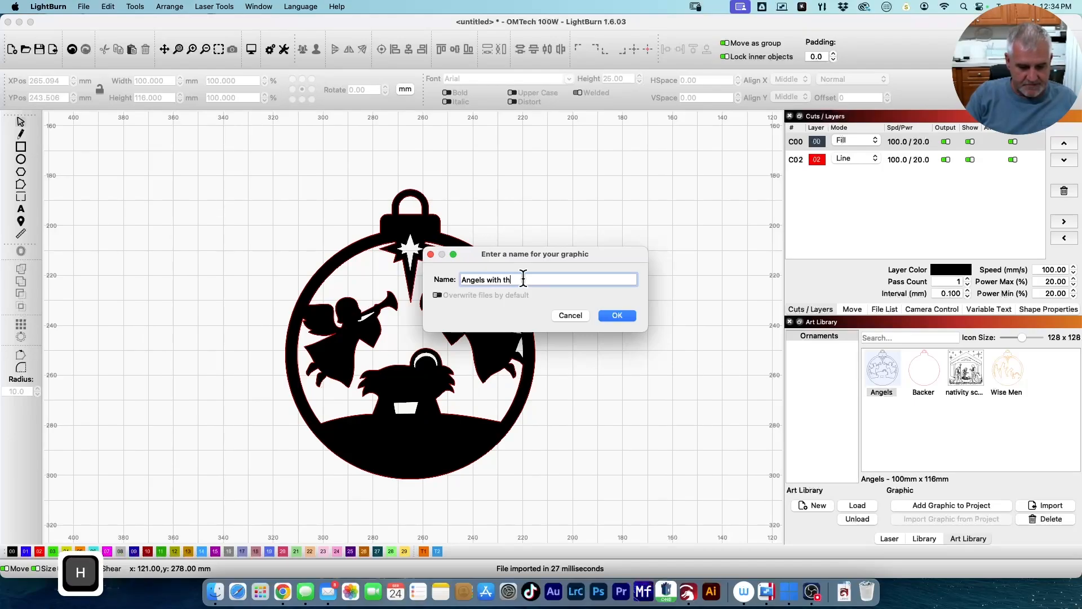
key("BackSpace")
type("rumpet")
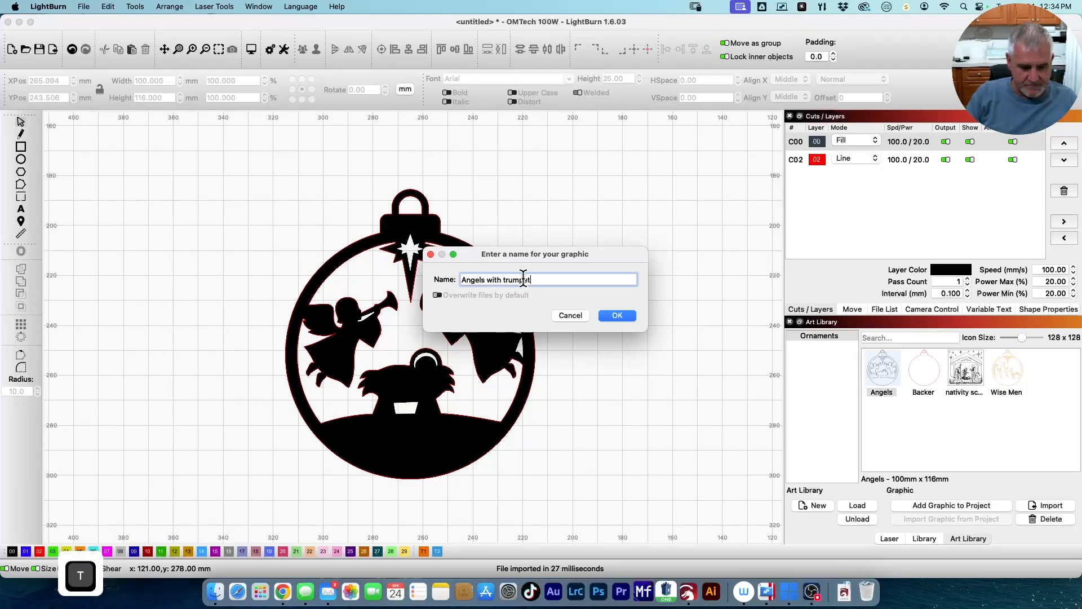
type("s")
key("Return")
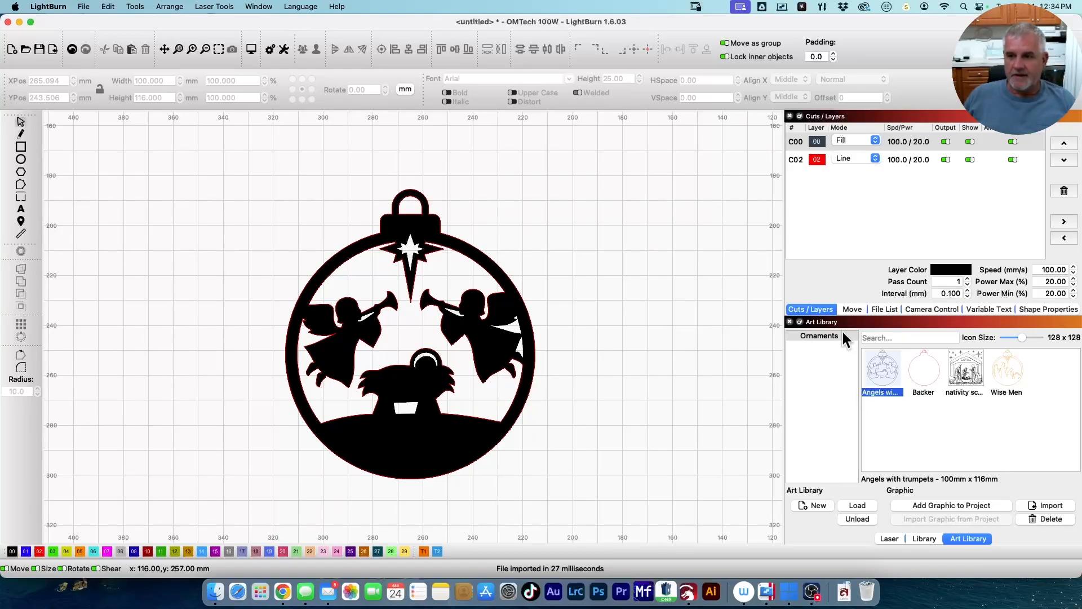
Load the Animals.lbart art library from the Art folder and switch back to the Ornaments library.
left_click(855, 506)
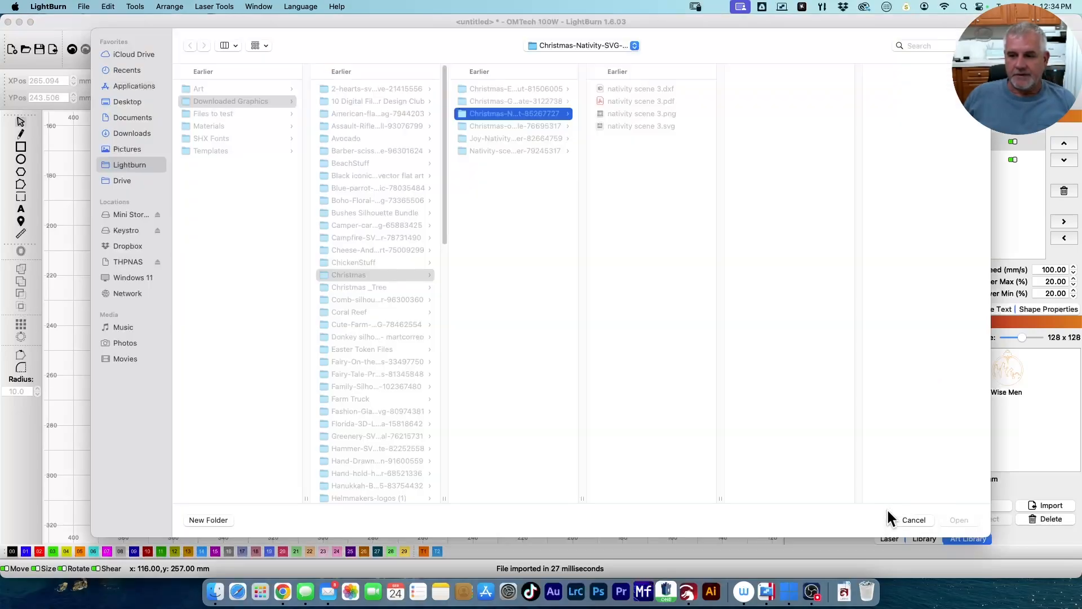
left_click(211, 99)
left_click(204, 87)
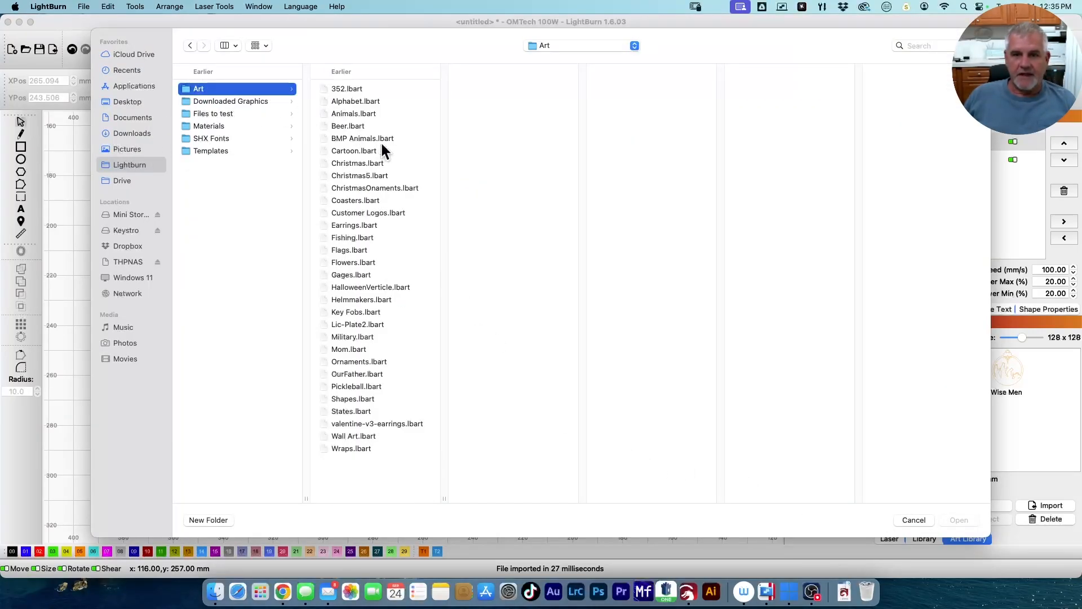
double_click(358, 113)
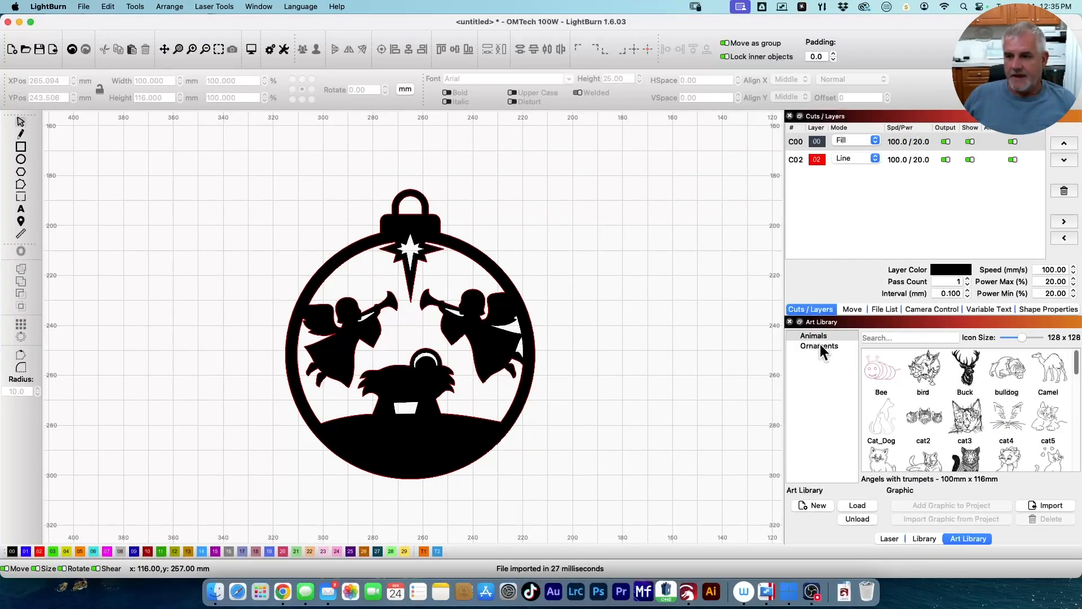
left_click(819, 347)
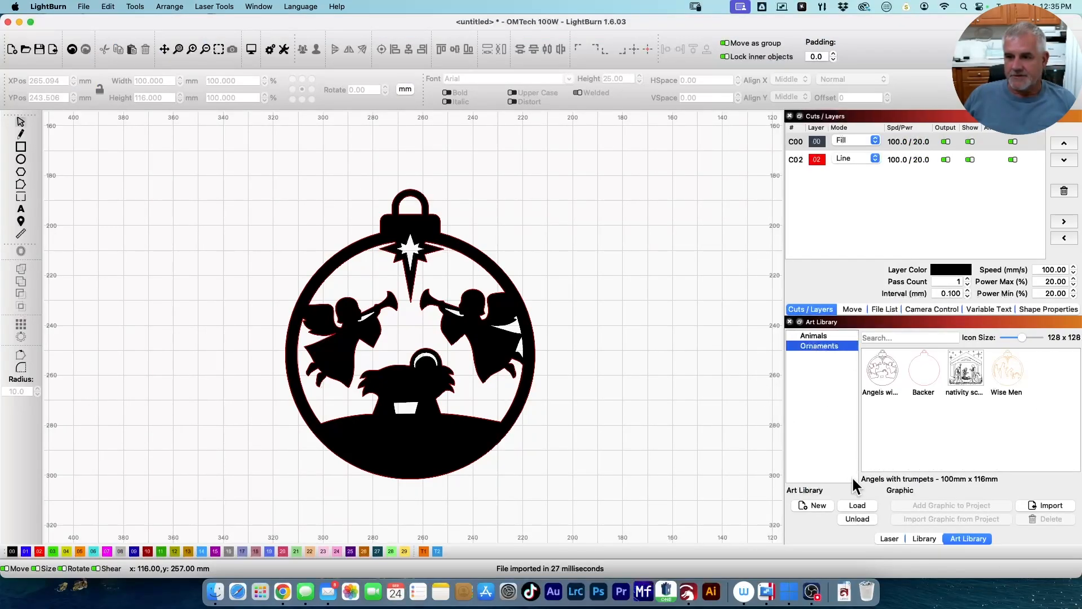
Load the Key Fobs.lbart art library from the Art folder and select the Ornaments library again.
left_click(855, 507)
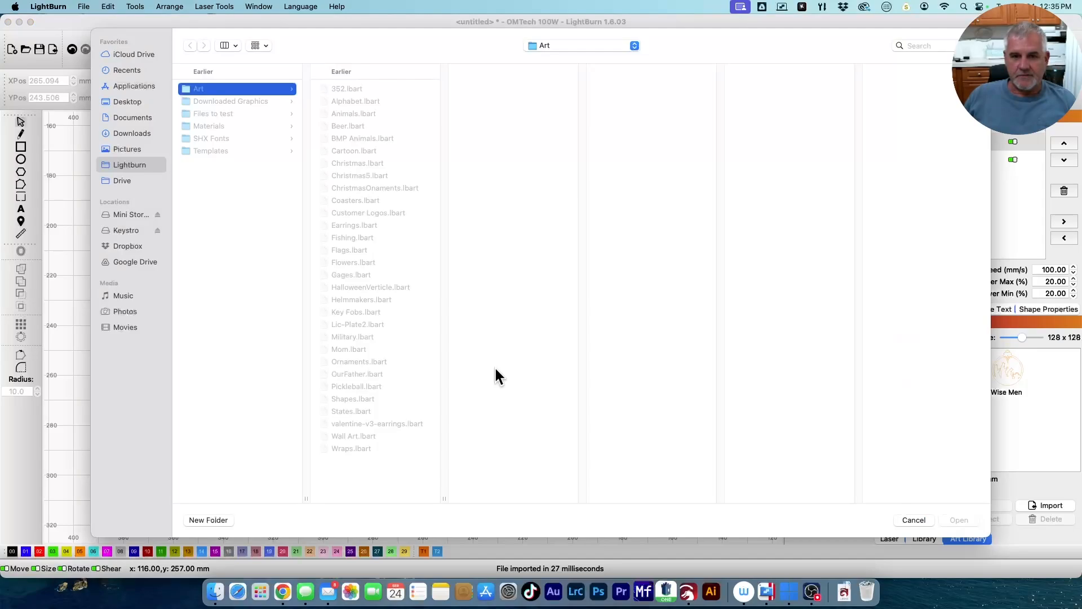
left_click(347, 311)
double_click(347, 311)
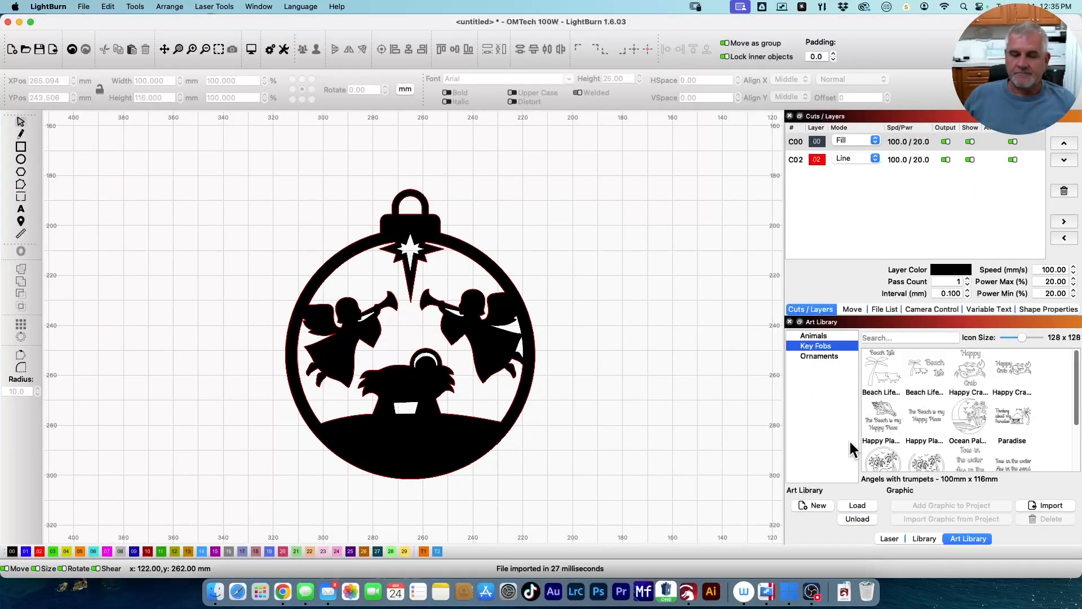
left_click(828, 355)
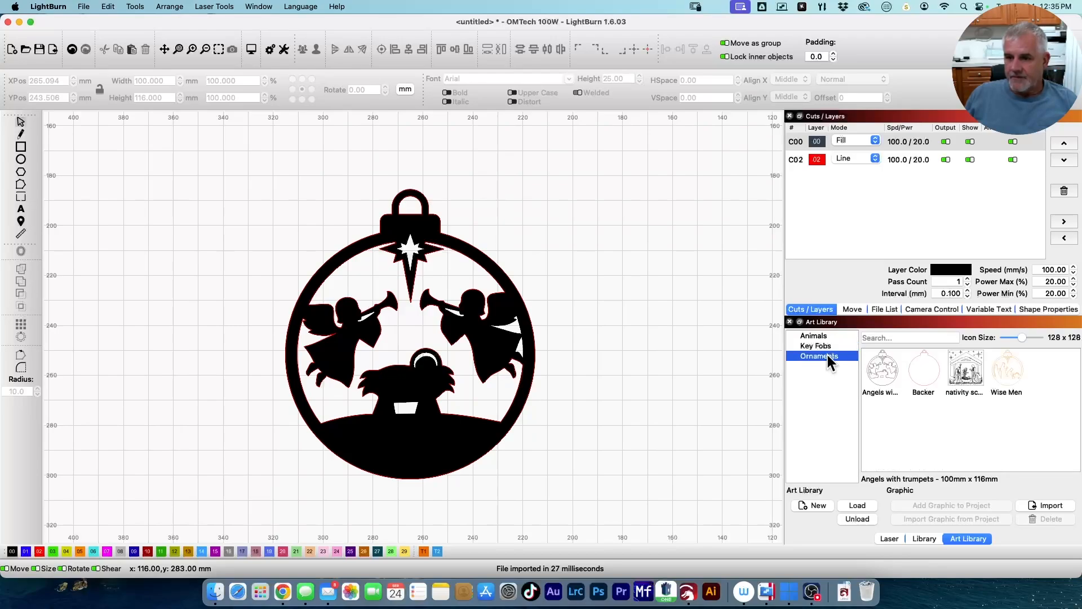
Unload the Ornaments, Key Fobs and Animals art libraries.
left_click(852, 517)
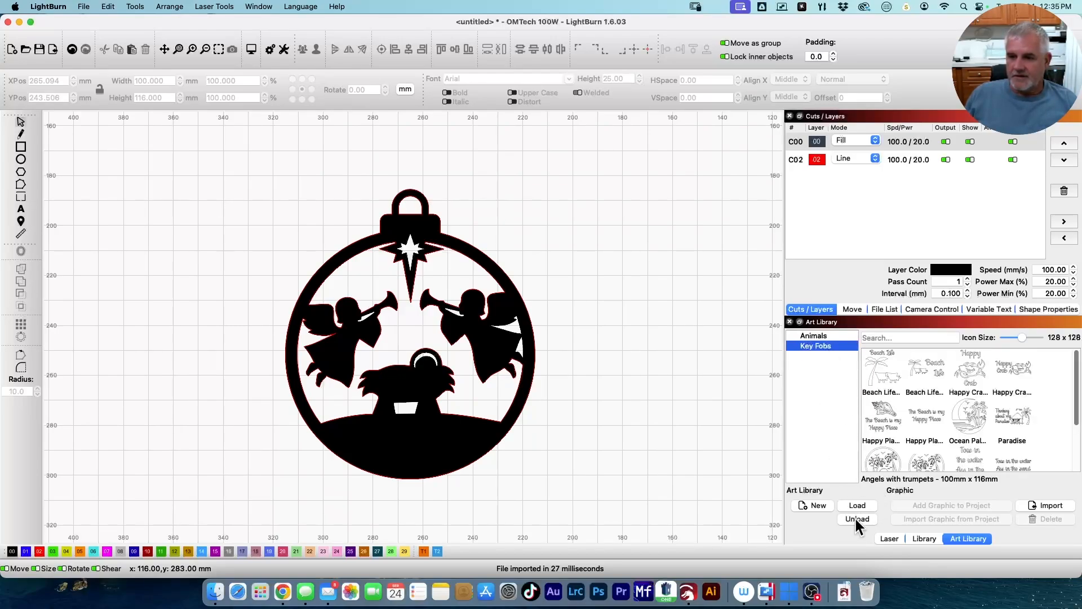
left_click(854, 518)
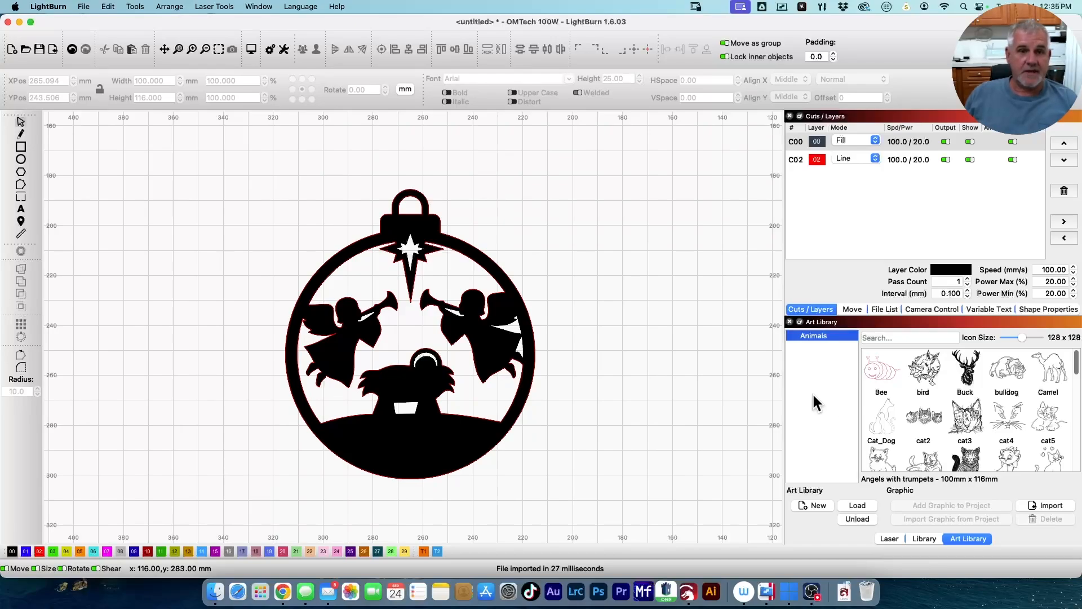
left_click(854, 517)
Switch to Finder and rename the Animals.lbart file in the Lightburn Art folder as Animals2.lbart.
left_click(208, 603)
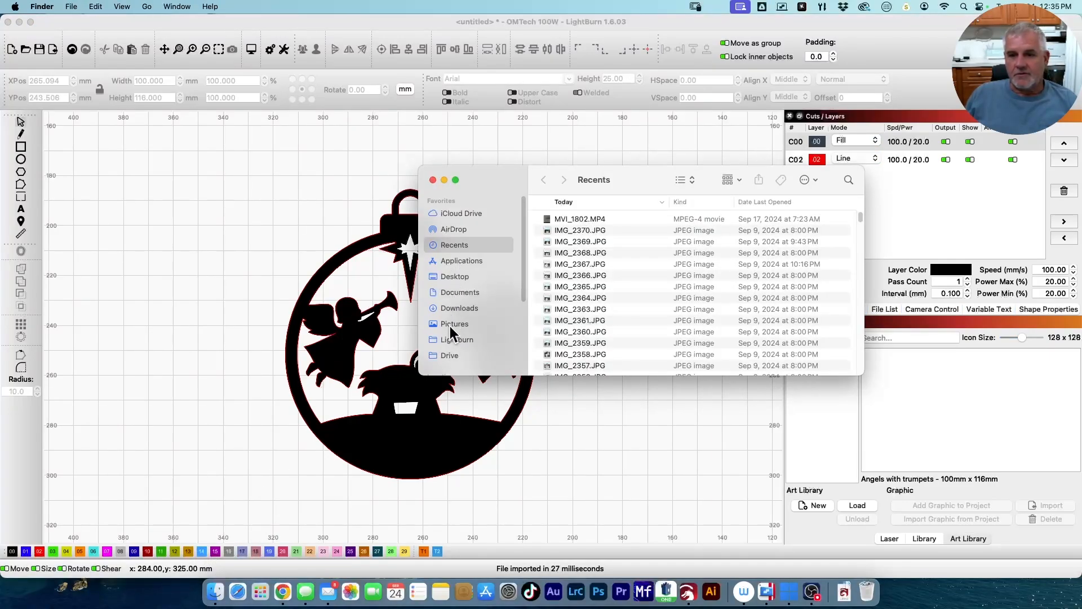
left_click(451, 341)
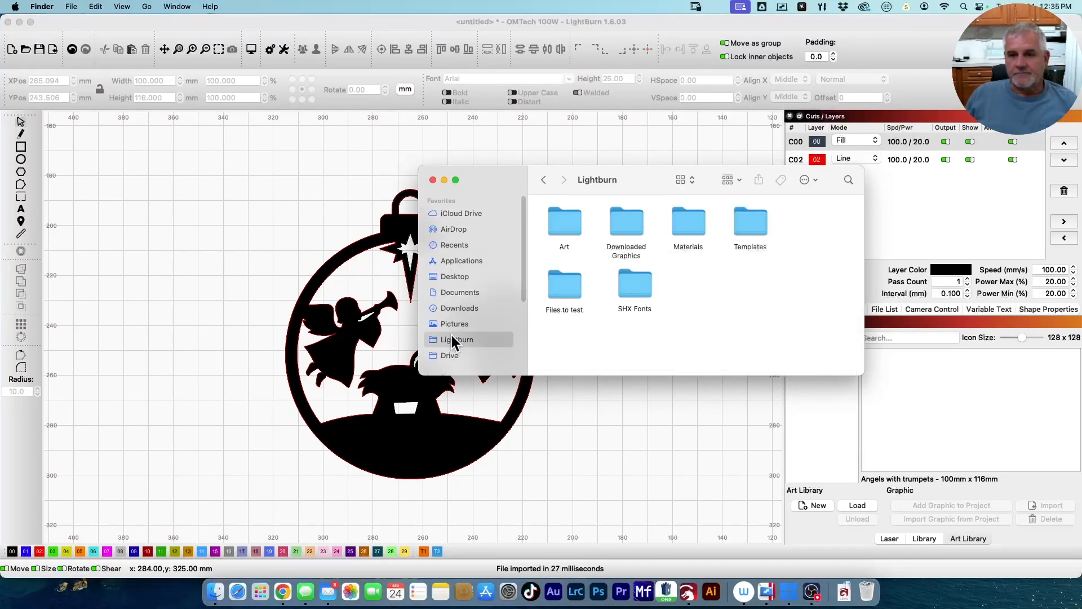
double_click(559, 225)
scroll(561, 231, "up", 5)
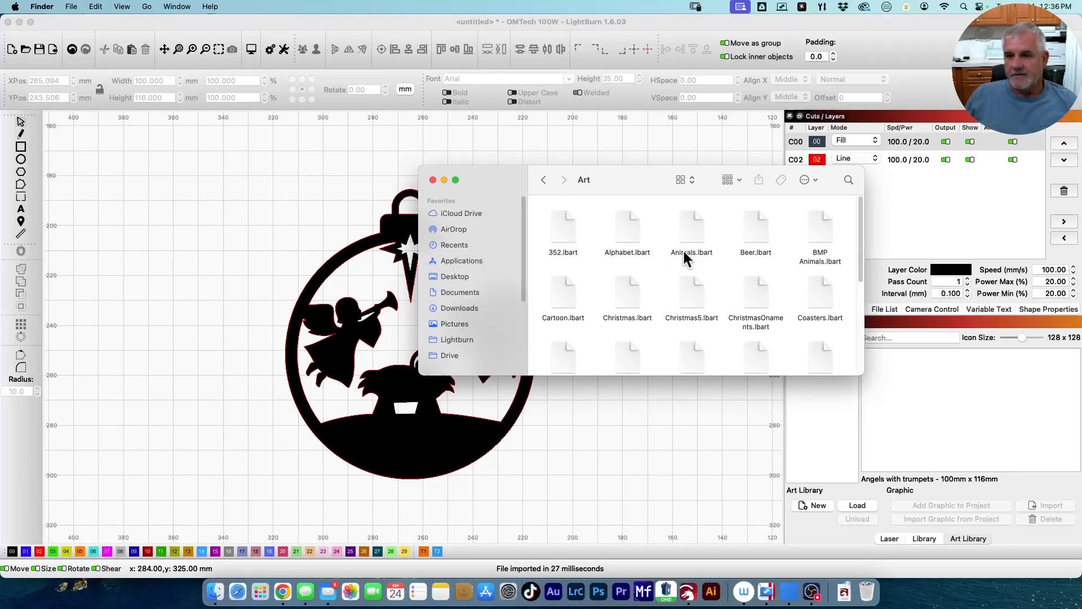
right_click(682, 250)
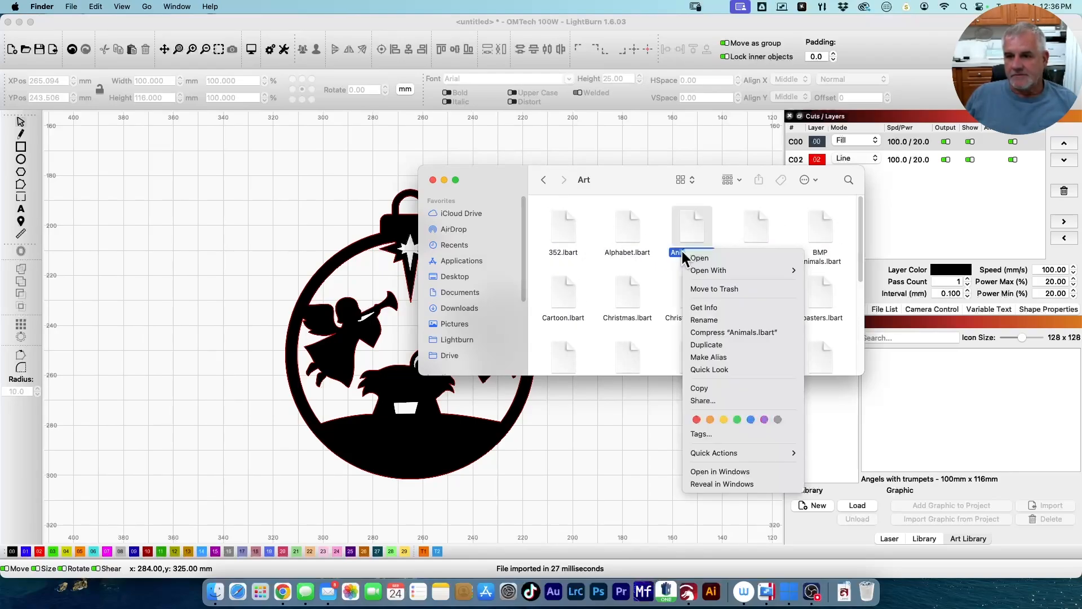
left_click(716, 320)
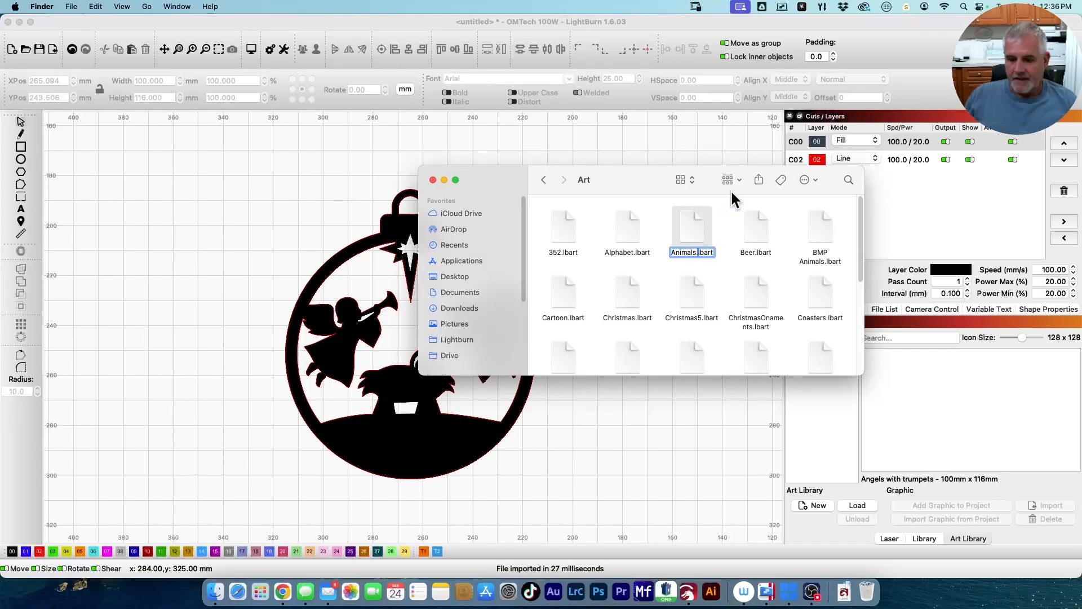
key("Left")
type("2")
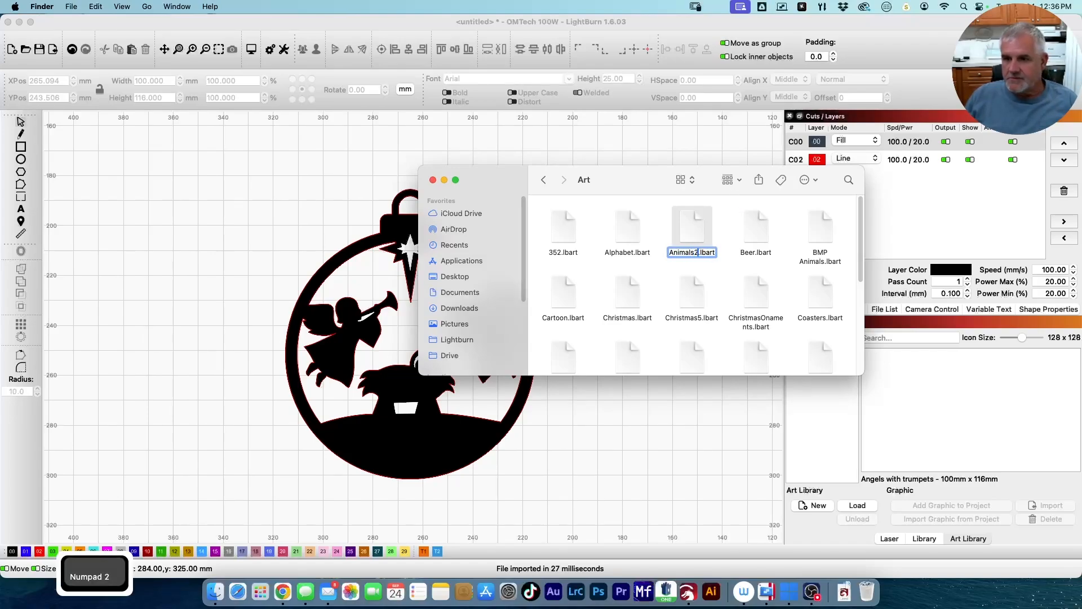
key("Return")
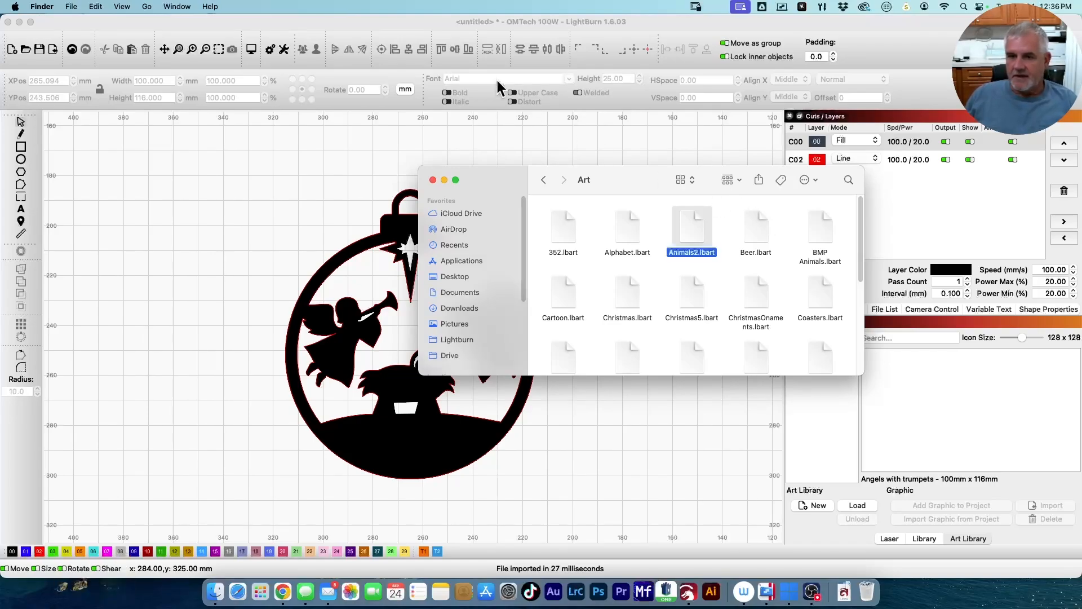
left_click(433, 180)
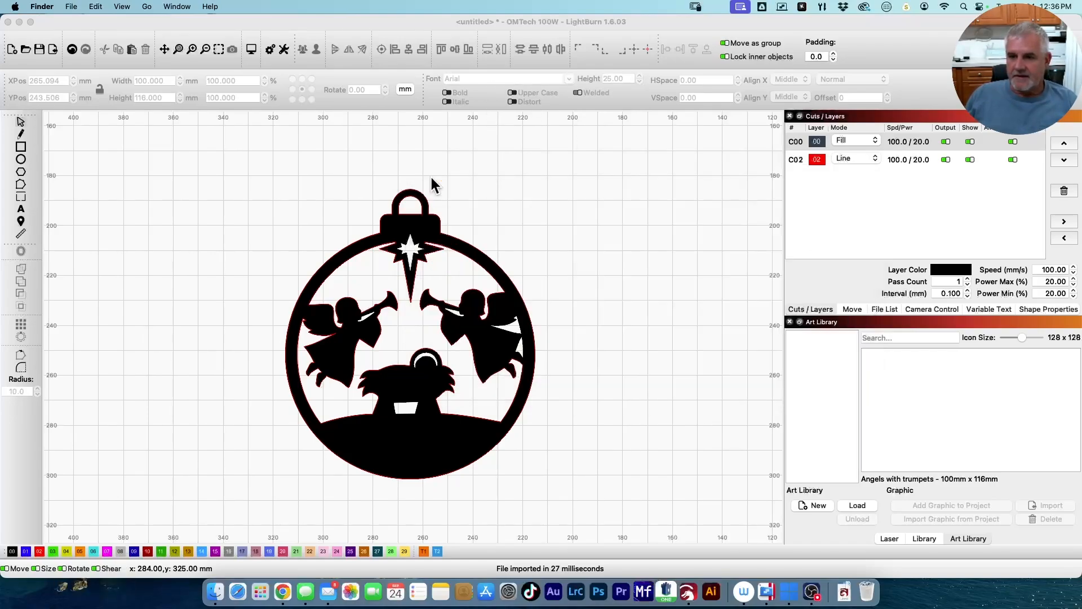
In LightBurn, load the Animals2.lbart art library from the Art folder.
left_click(851, 499)
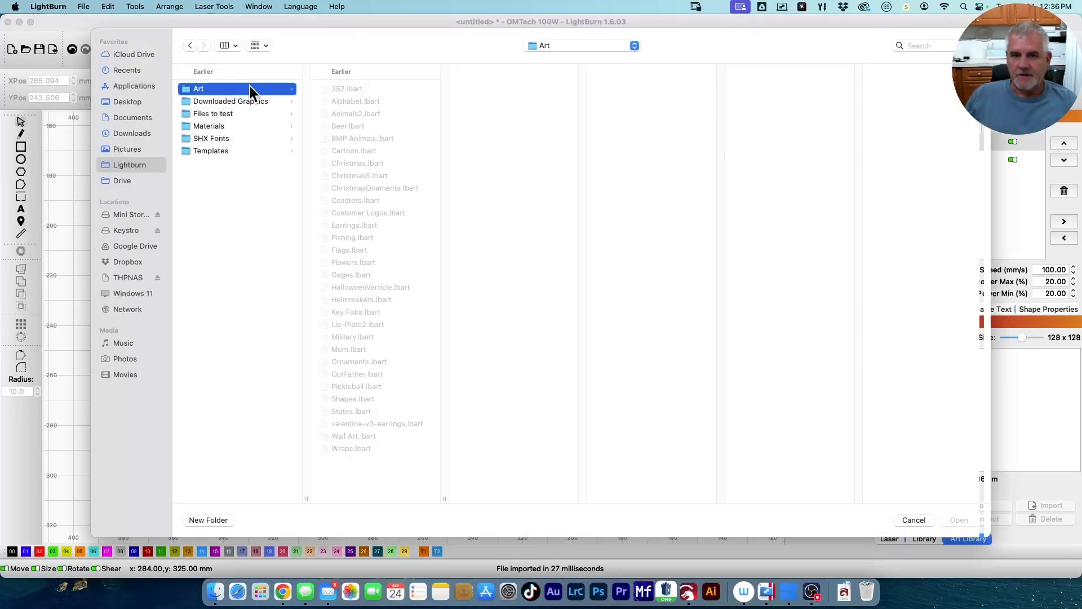
left_click(355, 113)
left_click(959, 519)
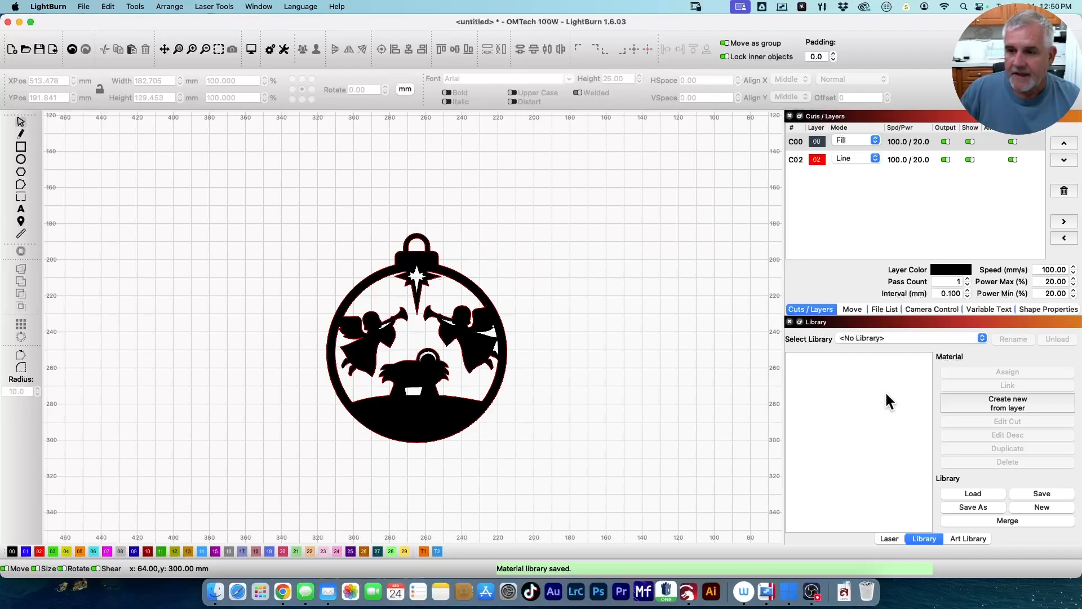
left_click(263, 7)
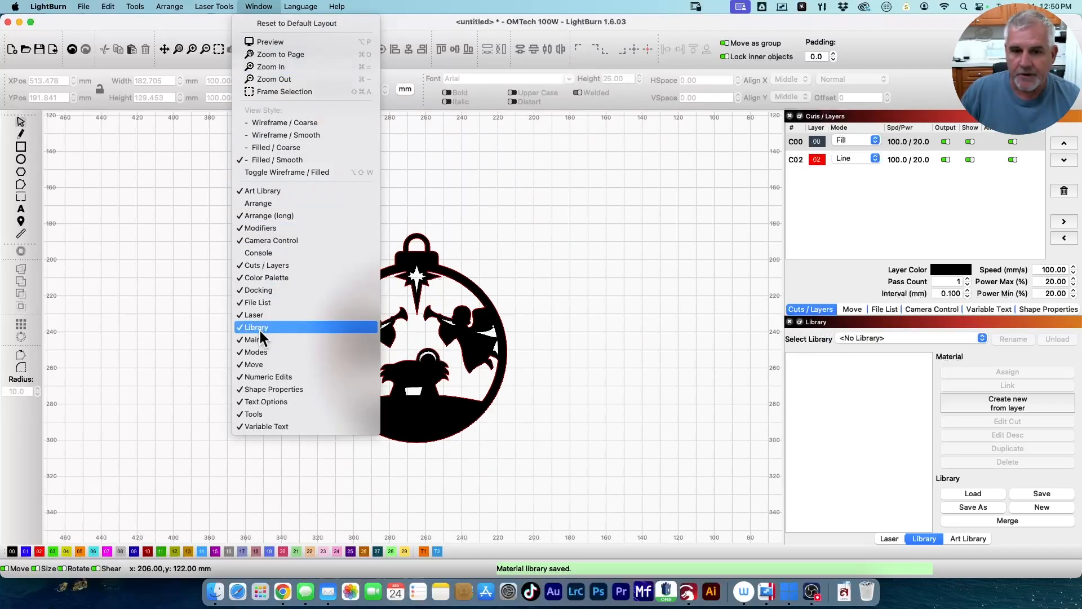
left_click(580, 220)
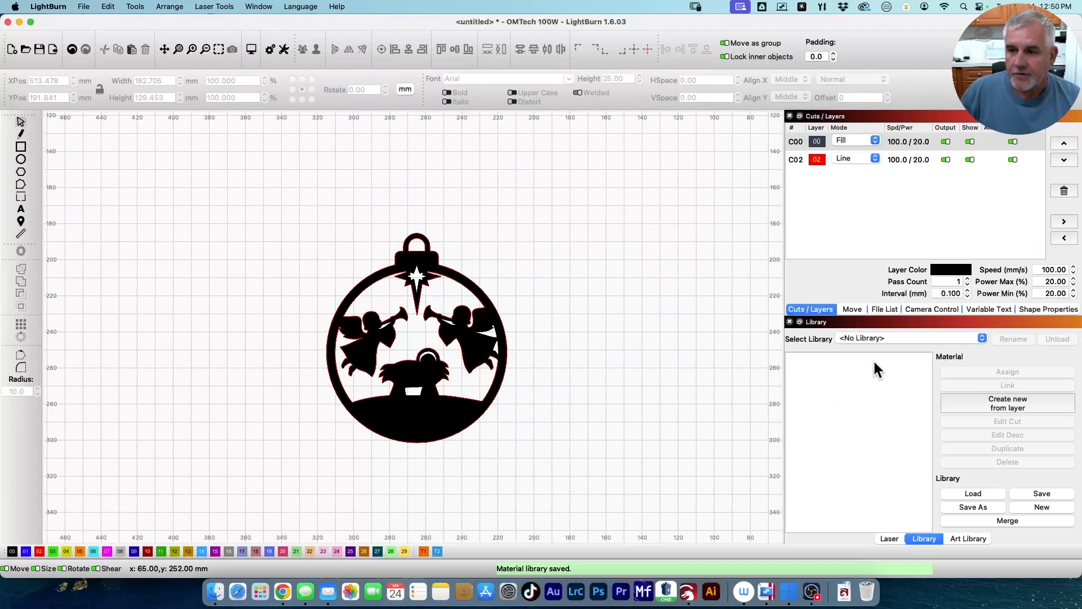
left_click(963, 334)
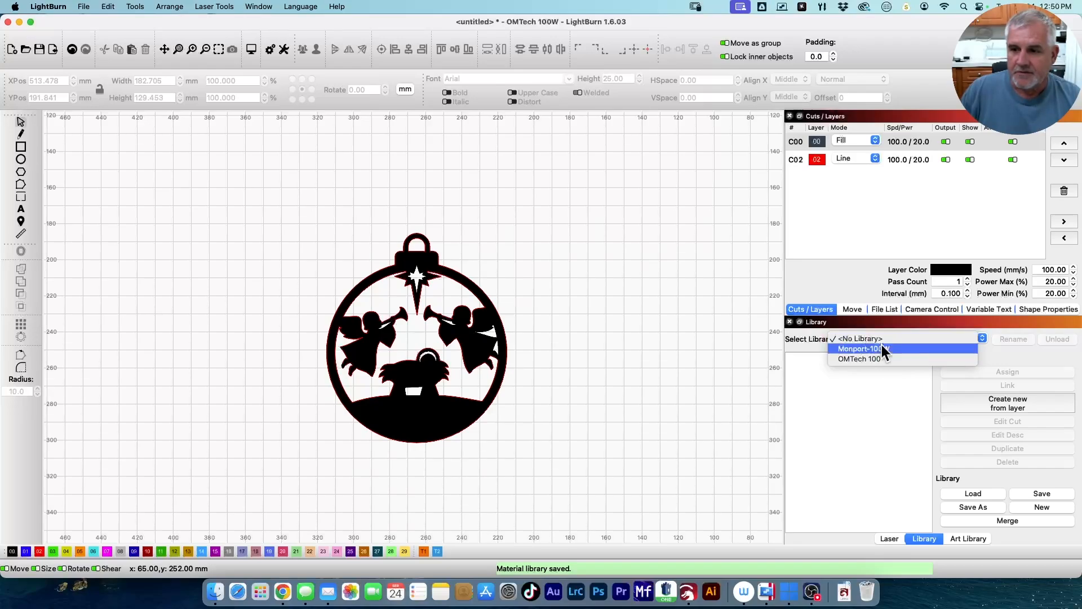
left_click(894, 334)
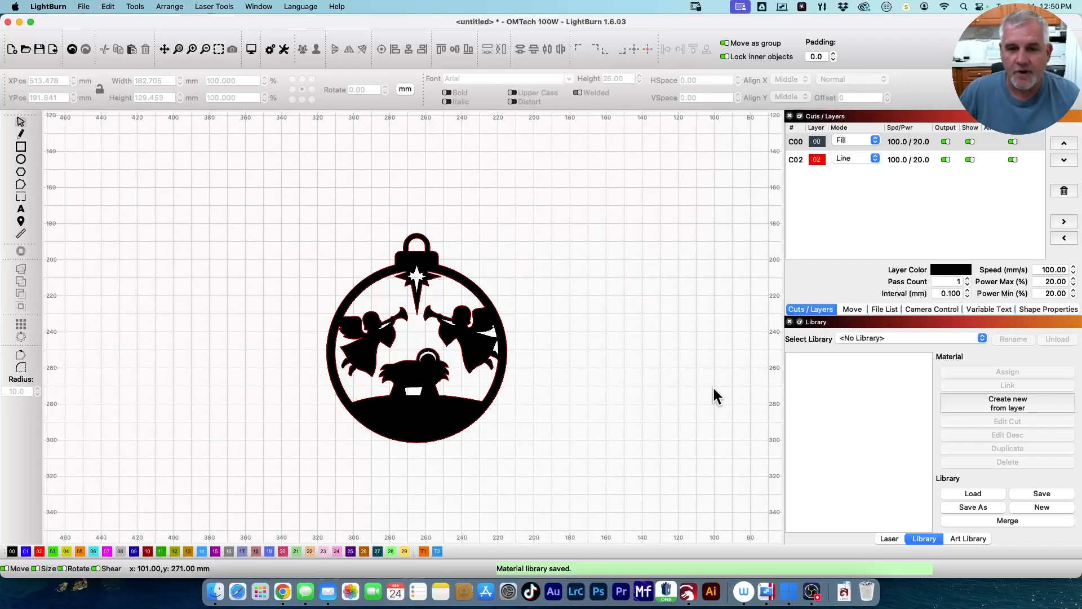
Load the Monport-100W.clb material library from the Materials folder inside the Lightburn folder.
left_click(967, 494)
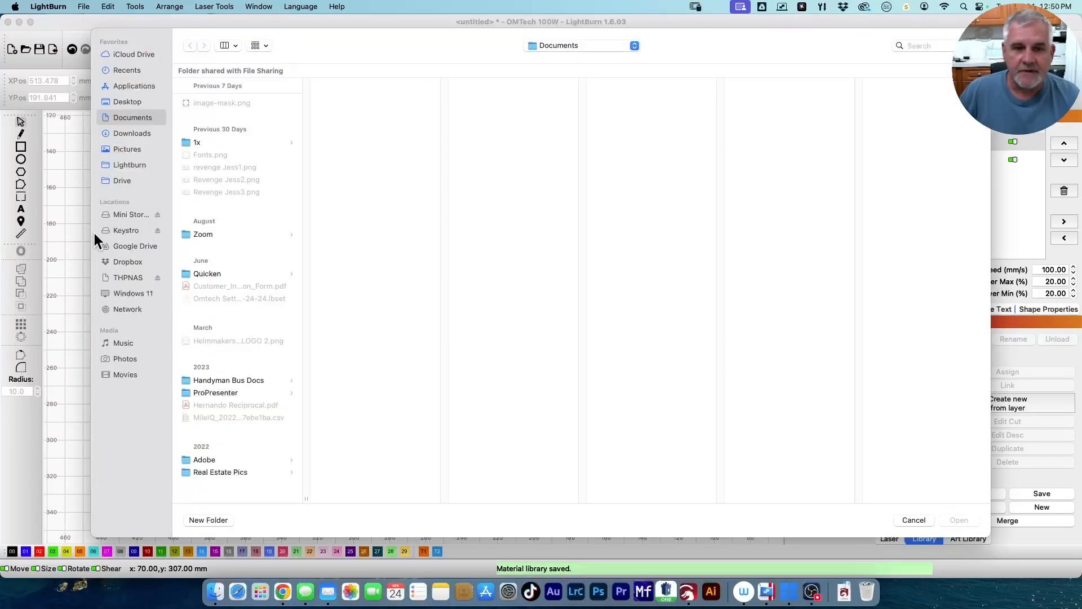
left_click(134, 162)
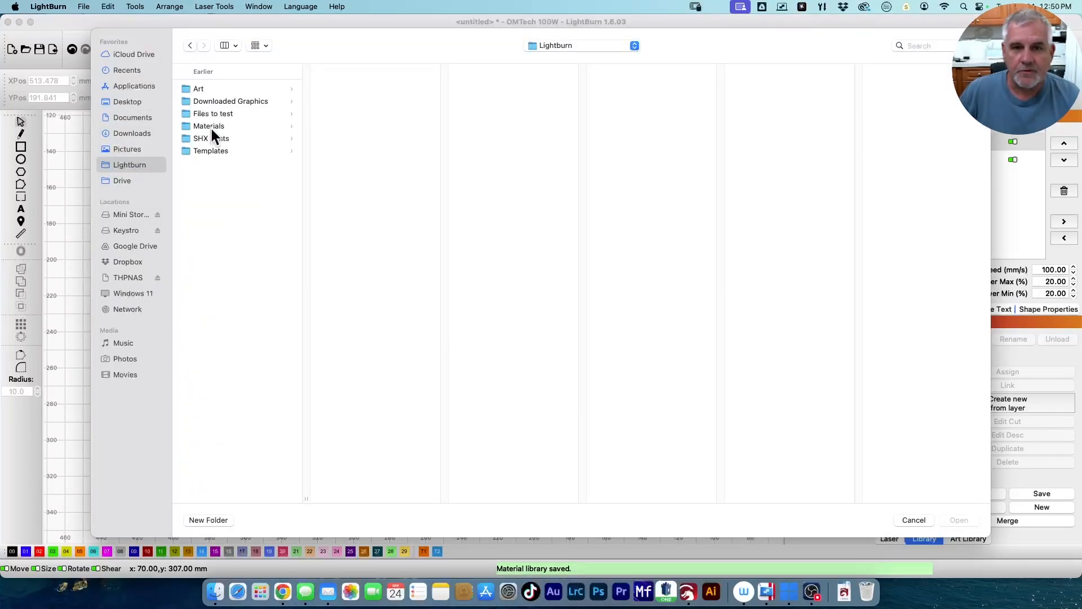
left_click(216, 127)
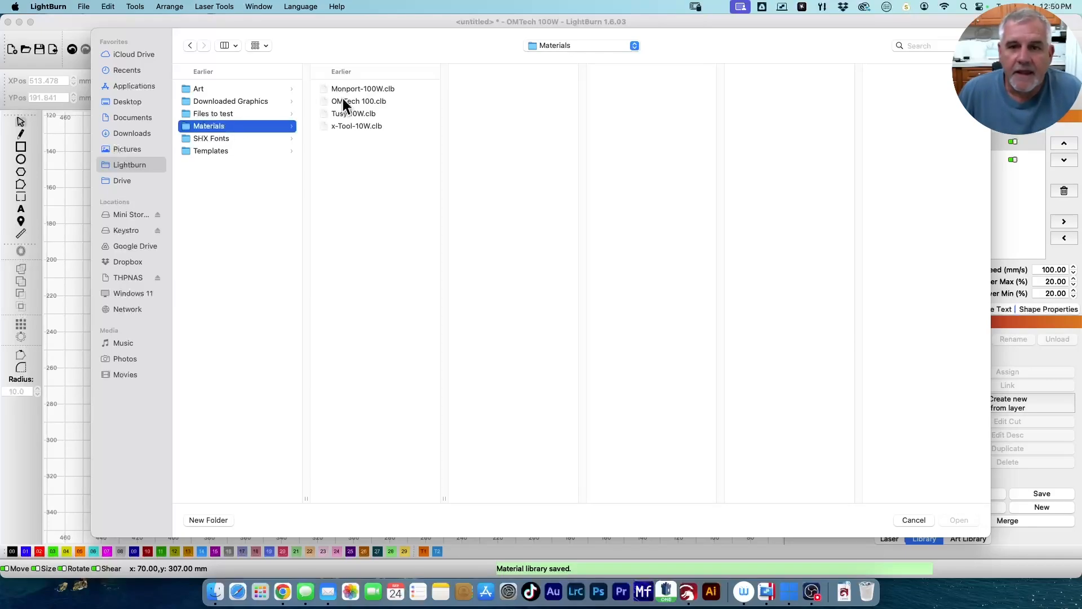
left_click(363, 88)
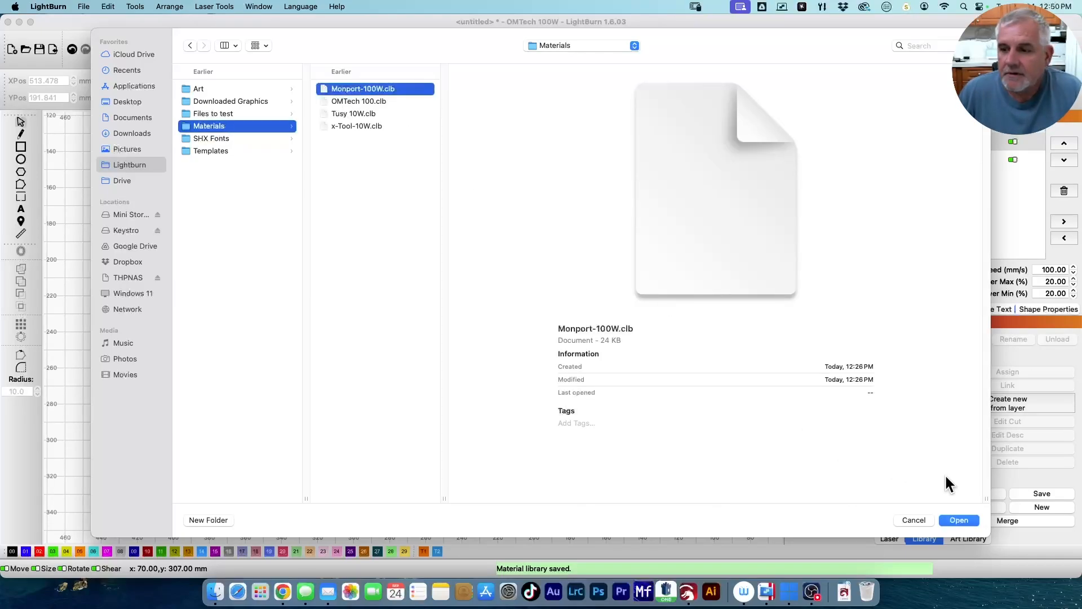
left_click(960, 520)
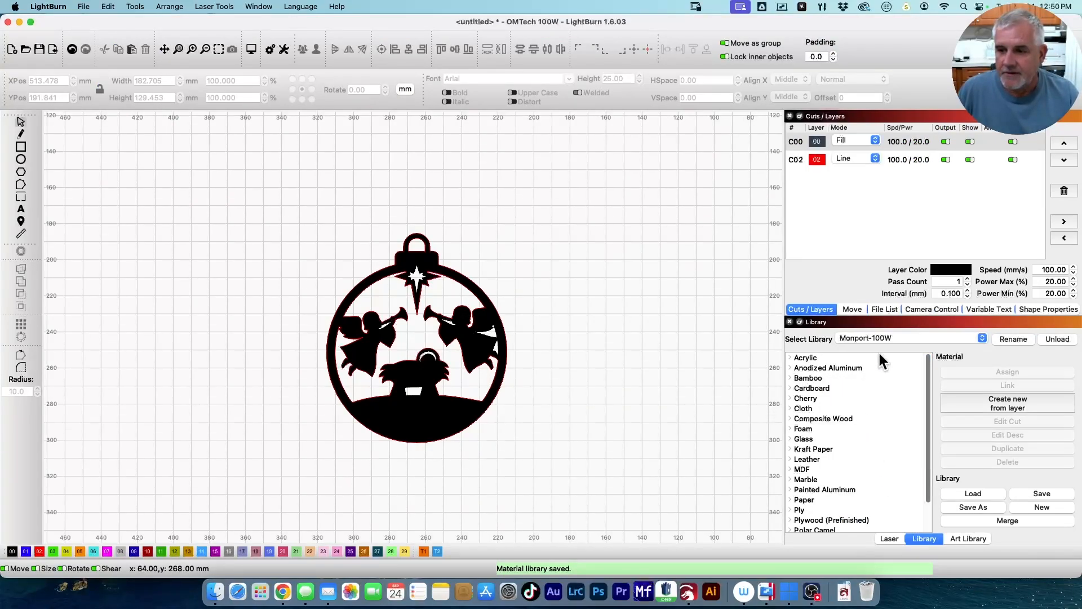
Browse the materials in the Monport-100W library and expand Cardboard with its no-thickness and 2.00mm entries.
scroll(858, 468, "down", 2)
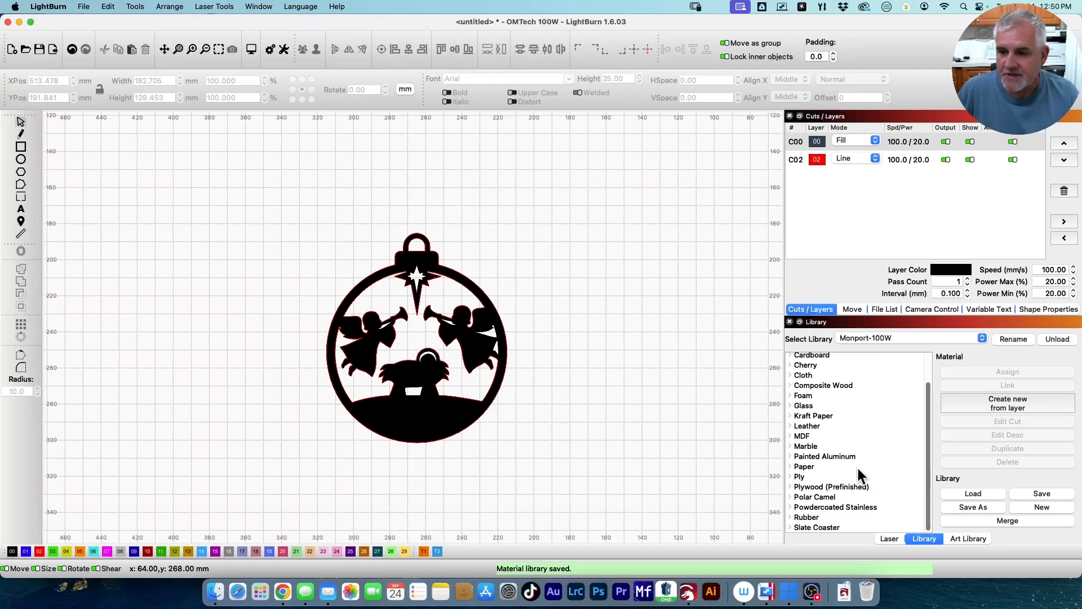
scroll(841, 509, "up", 2)
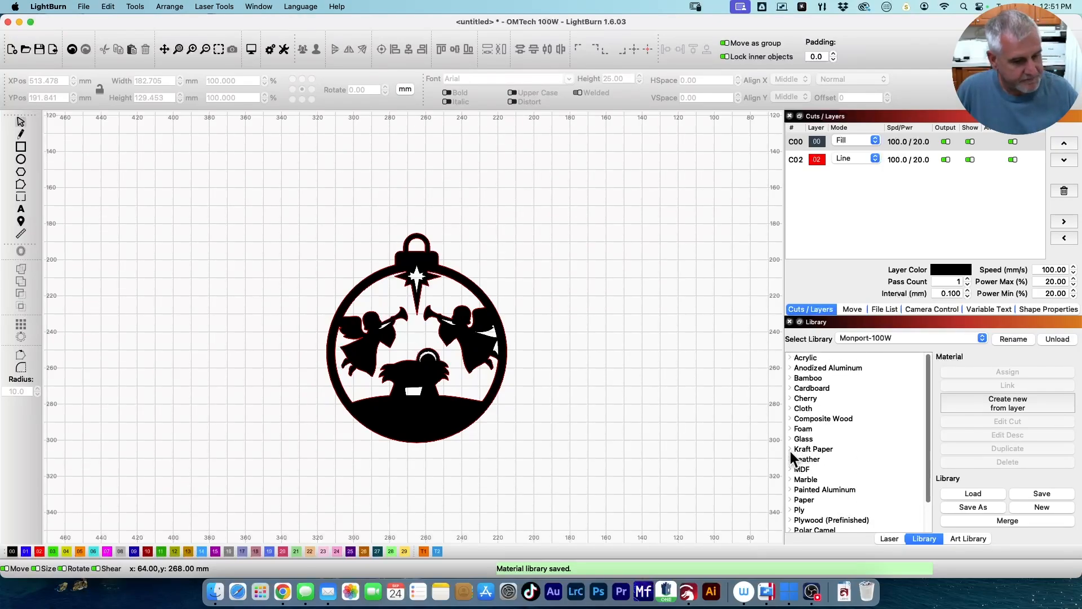
left_click(793, 389)
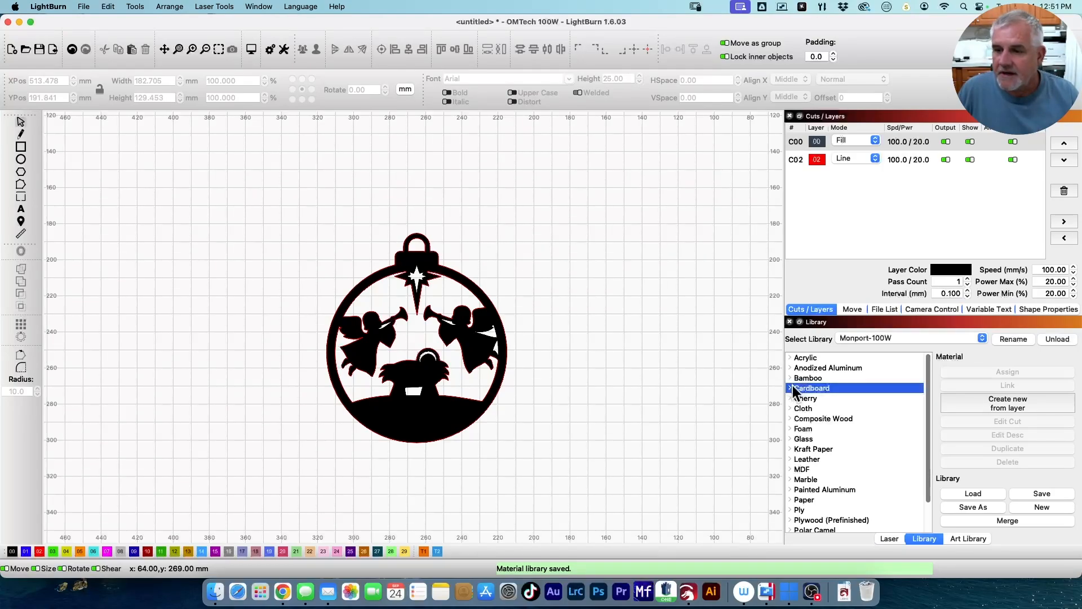
left_click(790, 388)
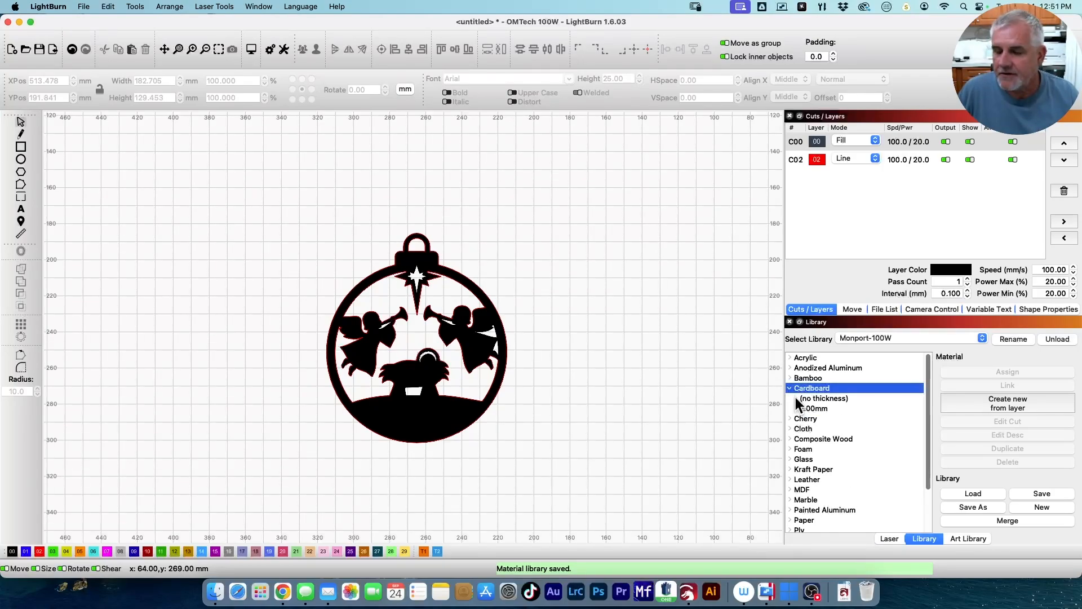
left_click(795, 419)
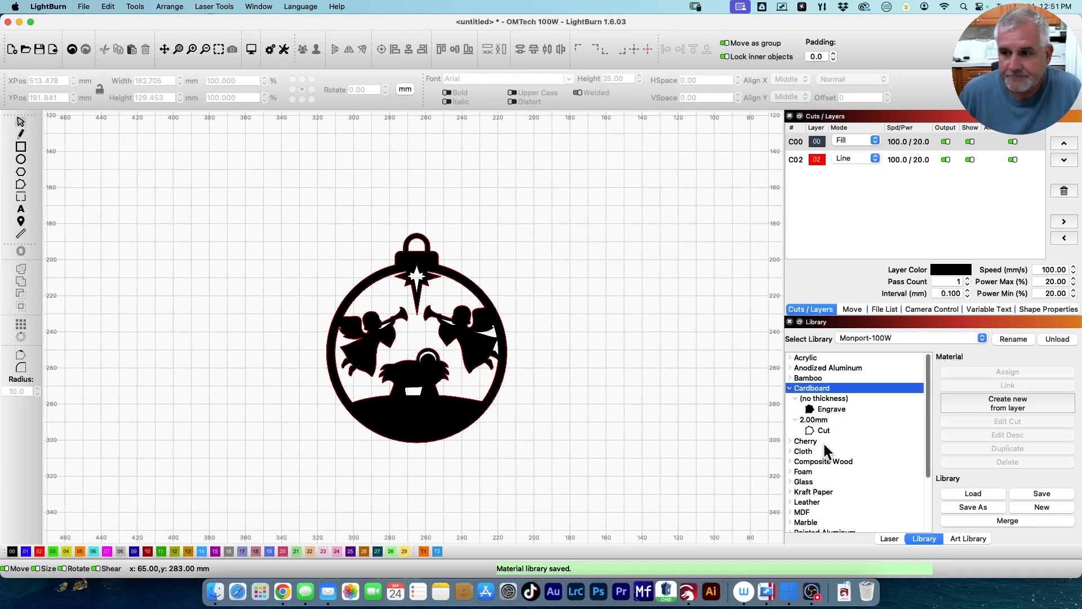
Assign the Cardboard no-thickness Engrave setting to the C00 fill layer.
left_click(803, 143)
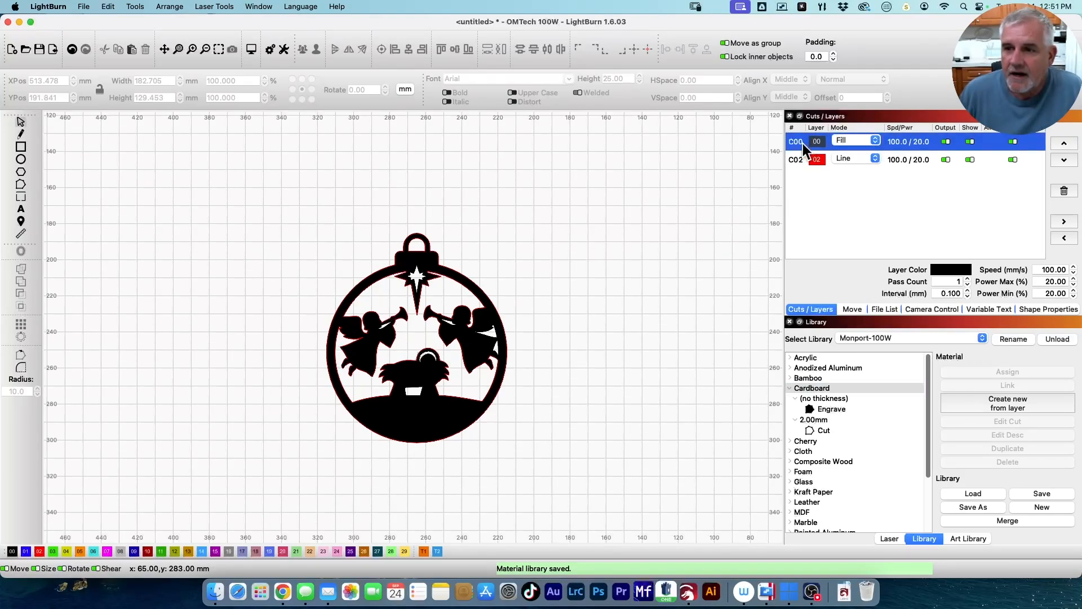
left_click(827, 410)
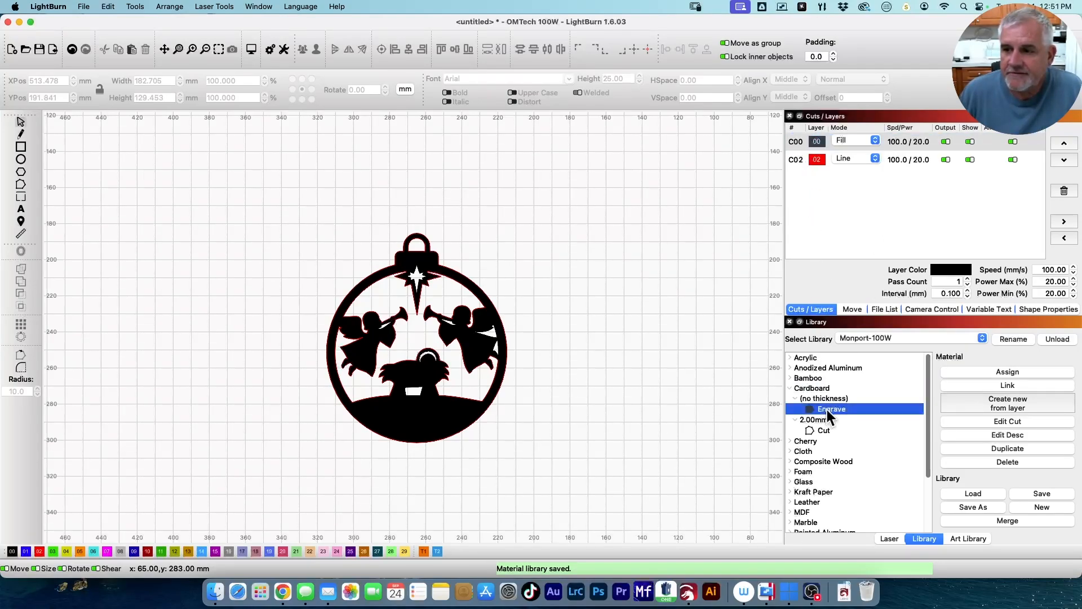
left_click(973, 370)
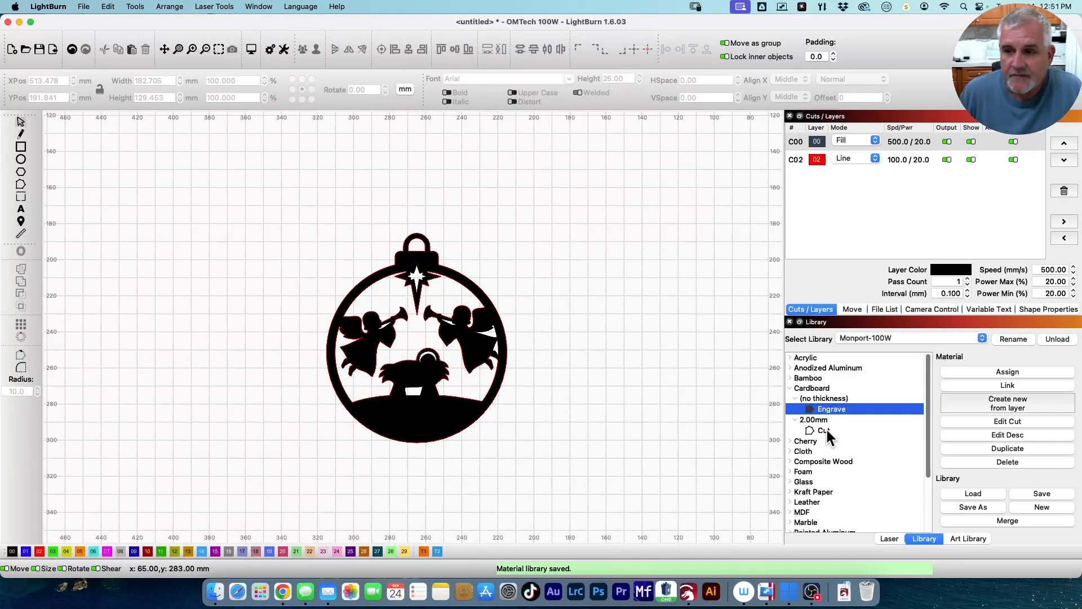
Assign the Cardboard 2.00mm Cut setting to the C02 line layer.
left_click(916, 158)
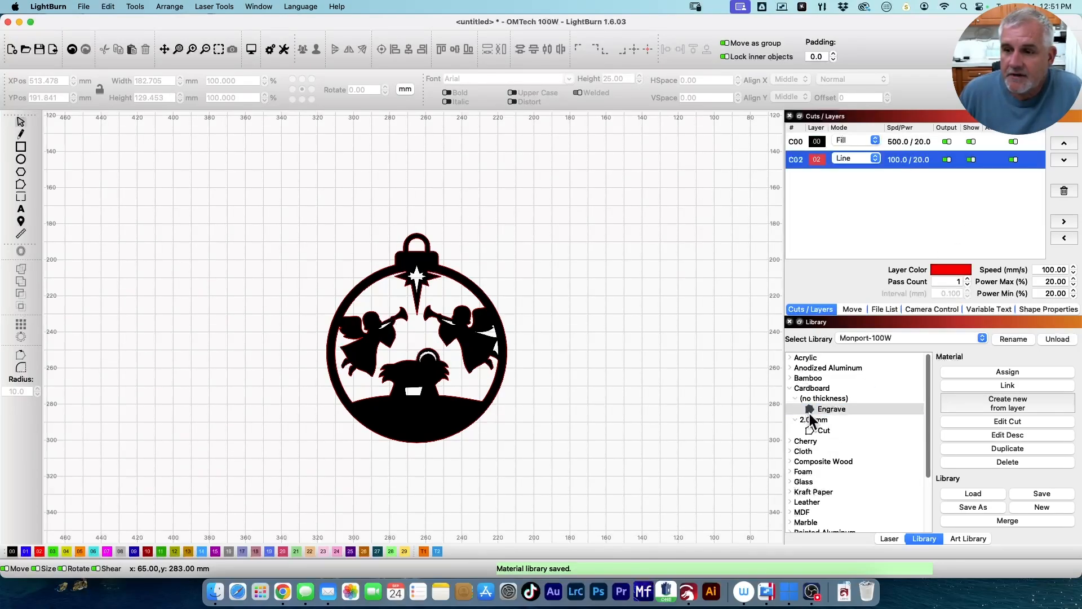
left_click(819, 431)
left_click(997, 370)
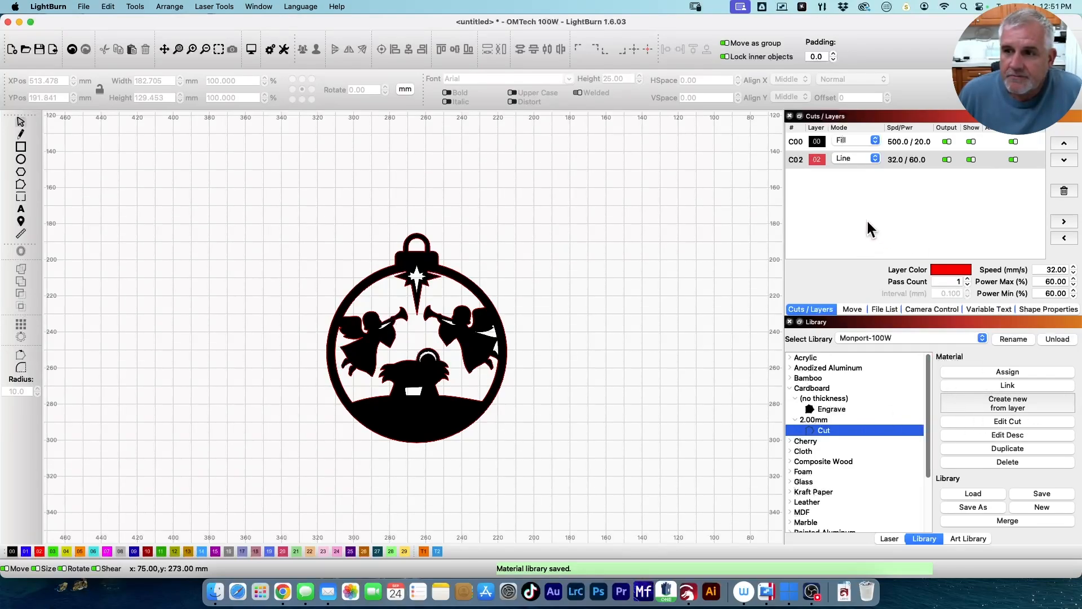
Link the C02 layer to the Cardboard 2.00mm Cut setting and compare its cut settings with those of layer C00.
left_click(1000, 385)
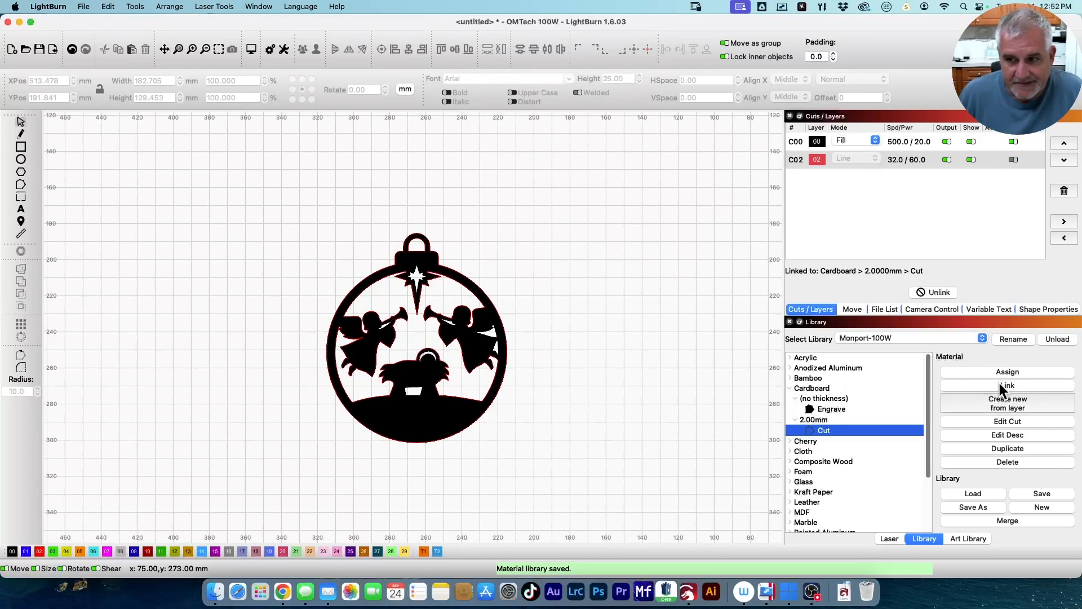
double_click(908, 157)
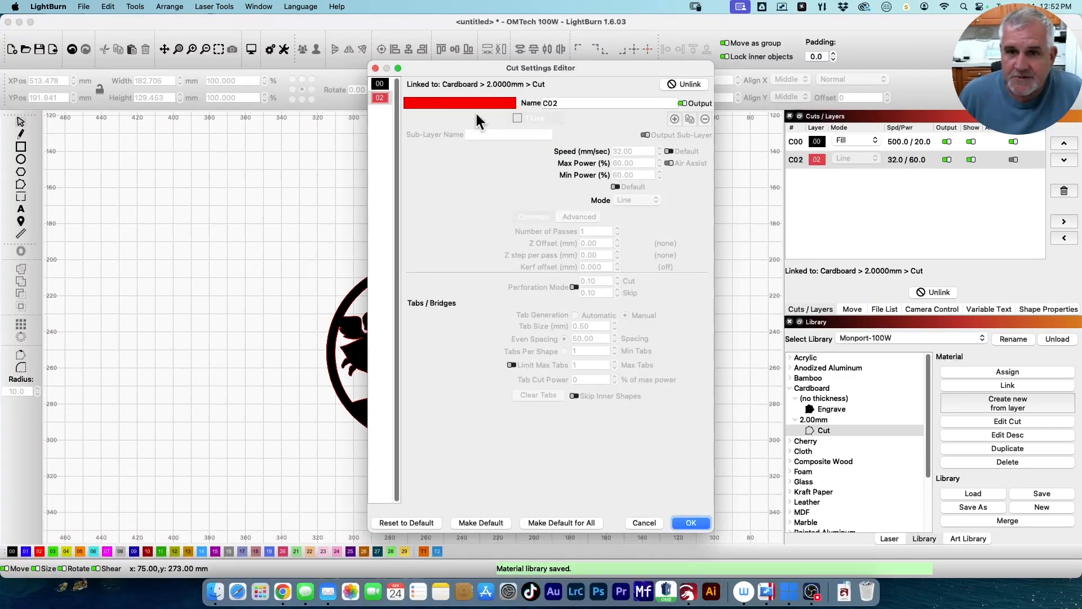
left_click(387, 84)
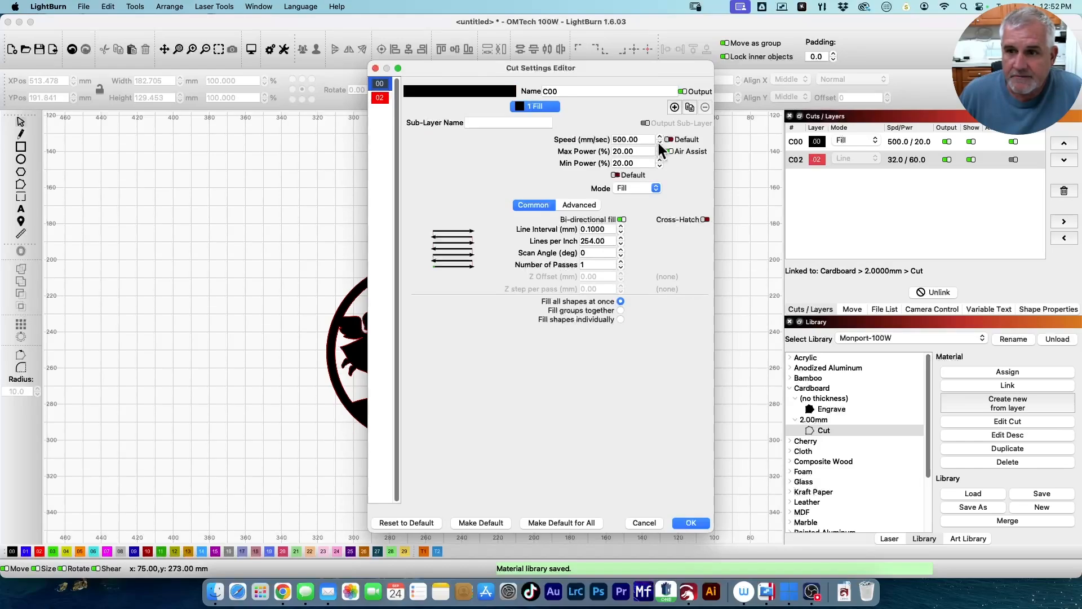
double_click(627, 140)
left_click(381, 98)
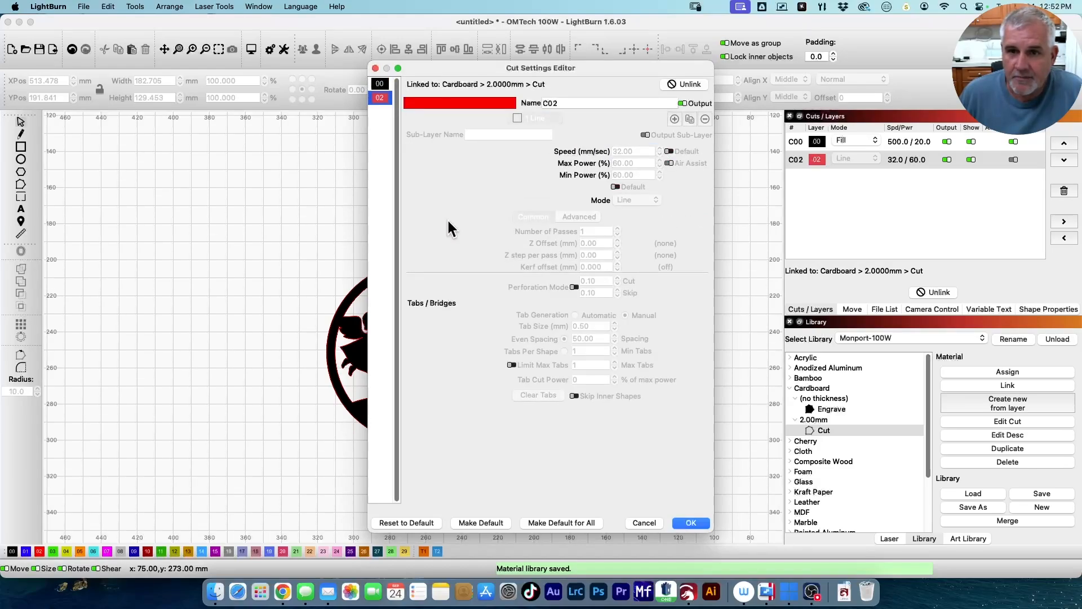
left_click(689, 523)
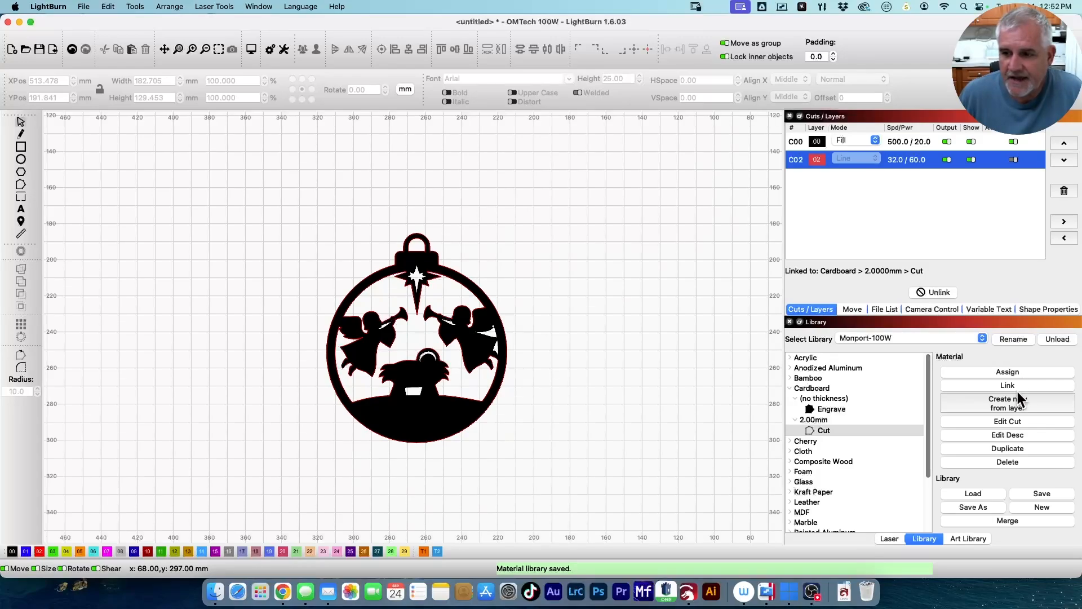
Set the speed of the Cardboard 2.00mm Cut library setting to 37 mm/sec and unlink layer C02 from it.
left_click(1005, 421)
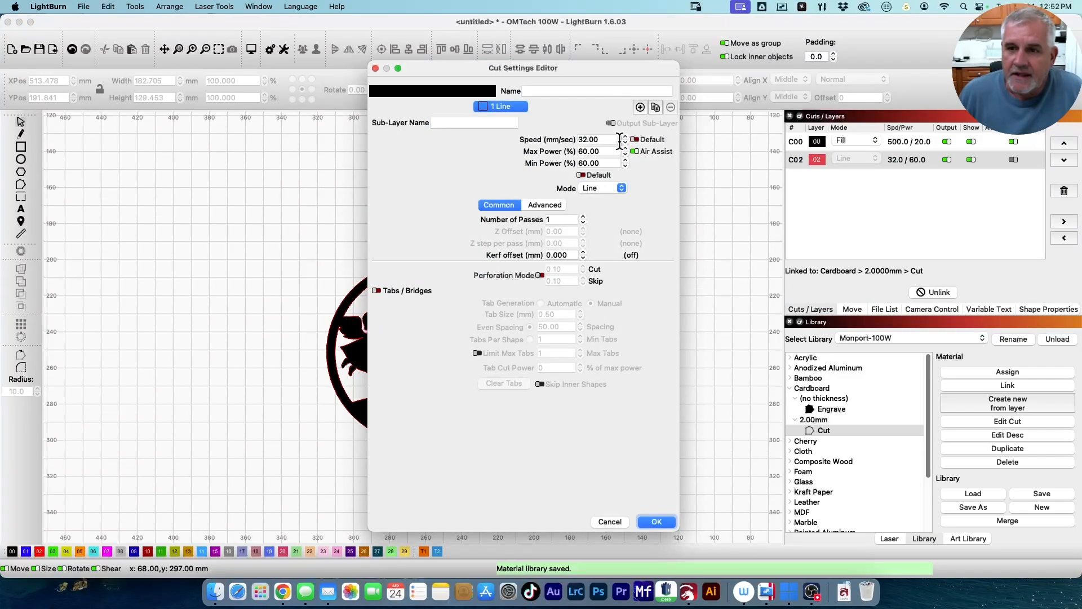
scroll(626, 137, "up", 5)
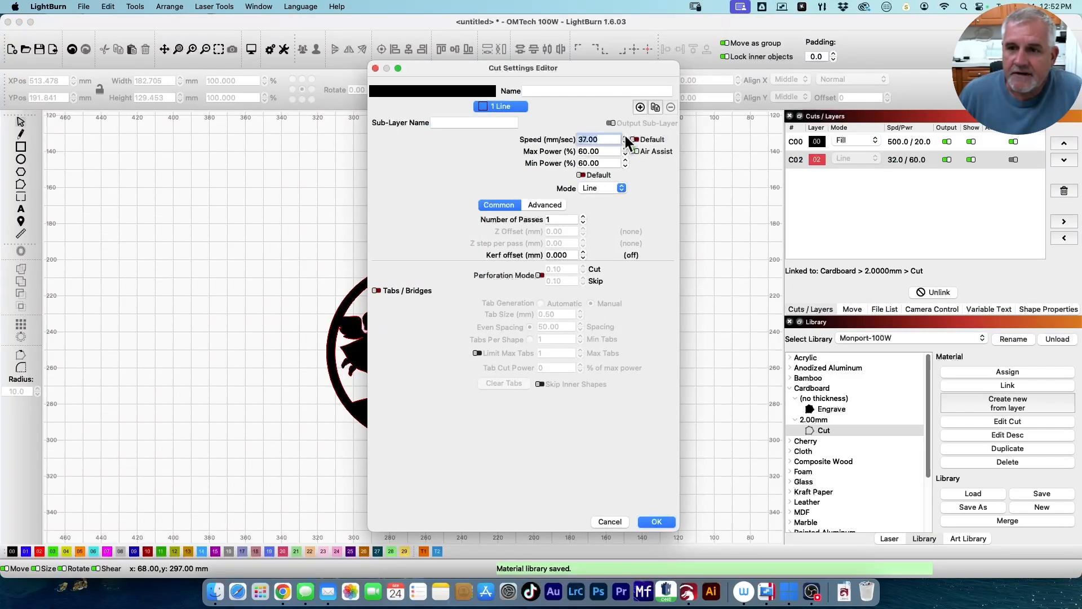
left_click(662, 522)
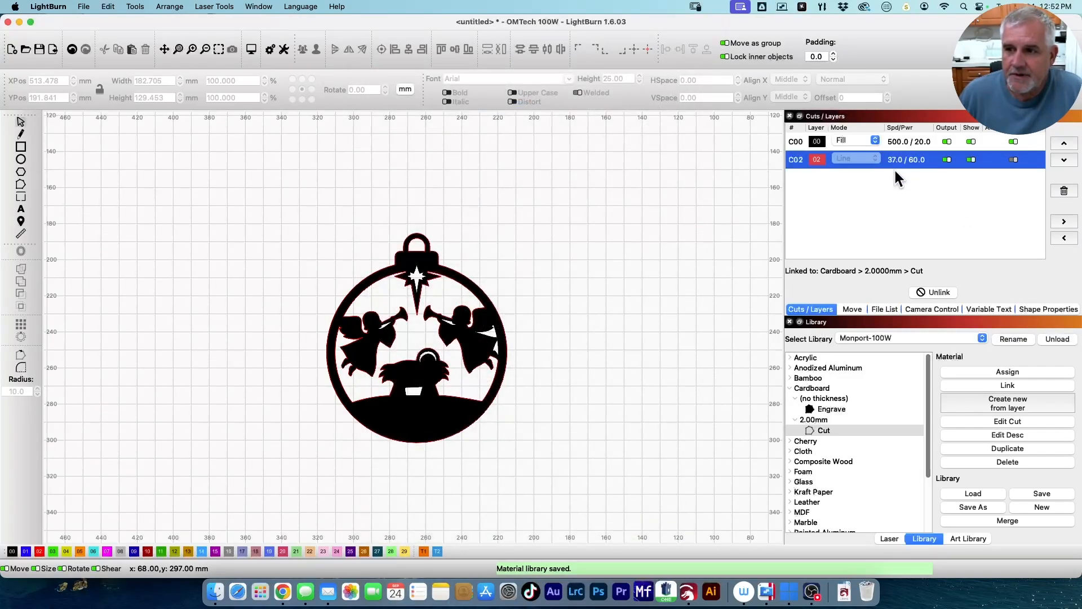
left_click(931, 292)
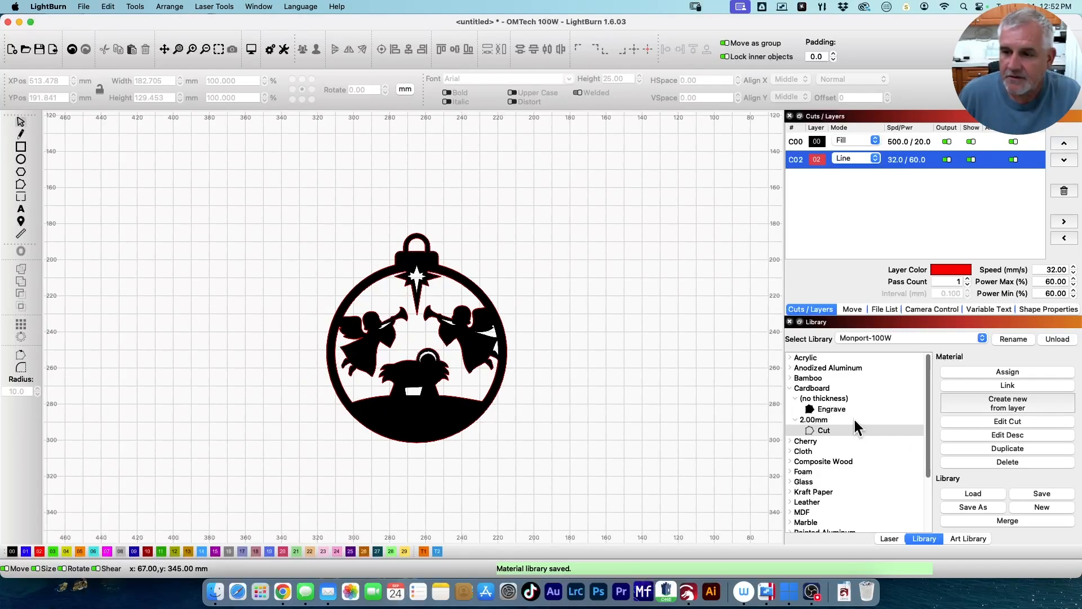
Try the shape grouping and Offset Fill options of the Cardboard no-thickness Engrave setting, view its advanced options and discard the changes.
left_click(833, 408)
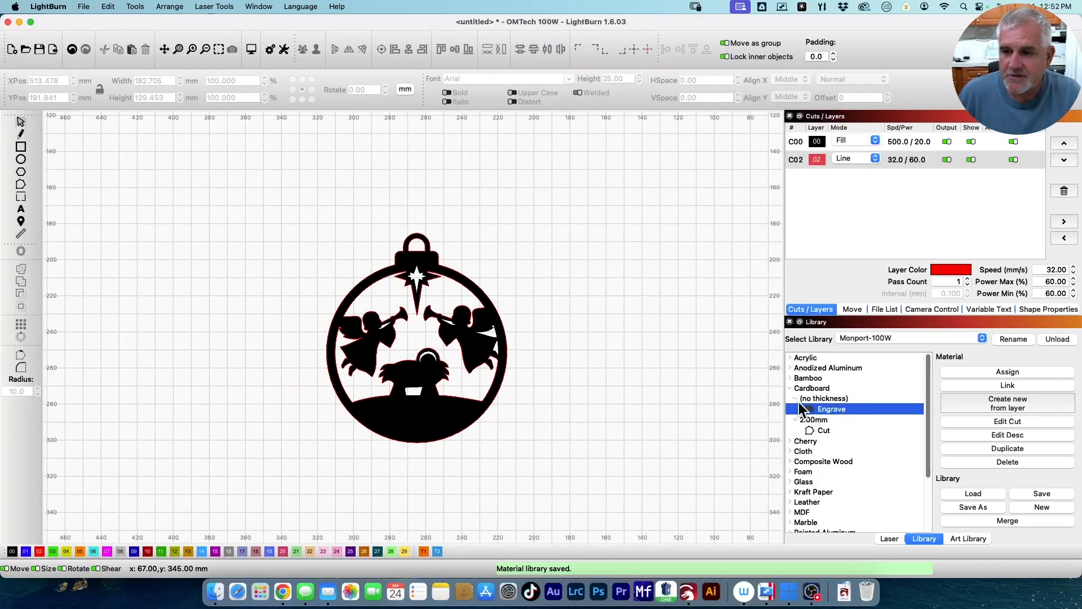
left_click(1000, 422)
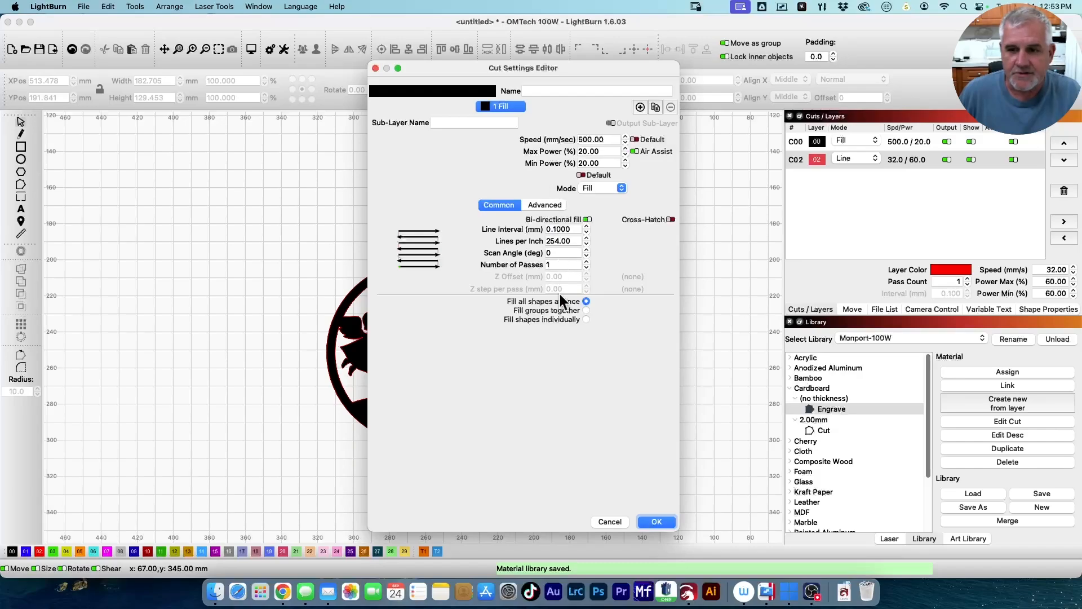
left_click(587, 310)
left_click(592, 189)
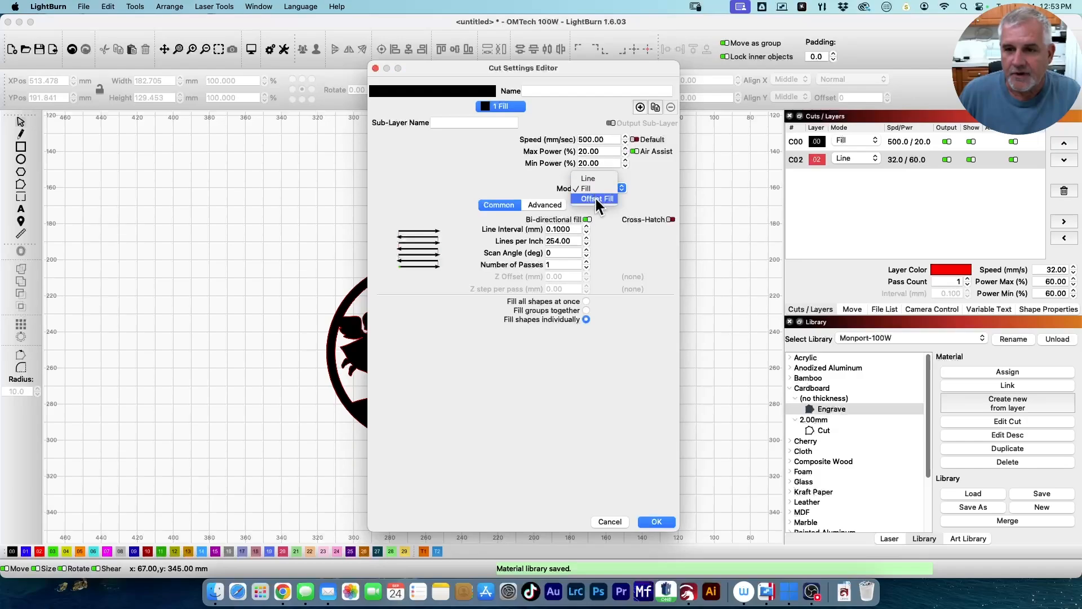
left_click(596, 199)
left_click(590, 188)
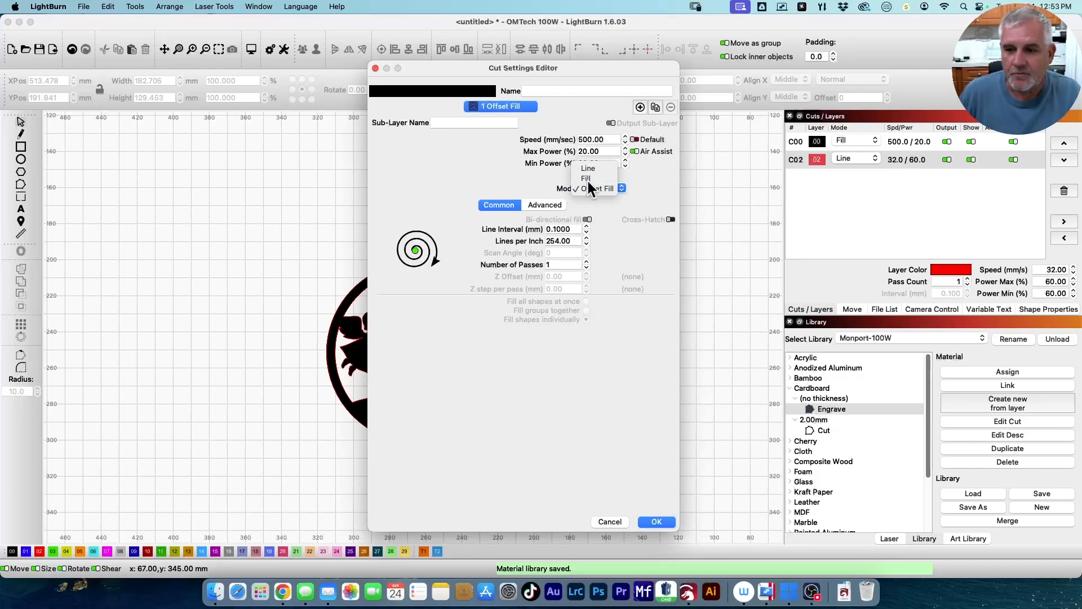
left_click(586, 179)
left_click(542, 204)
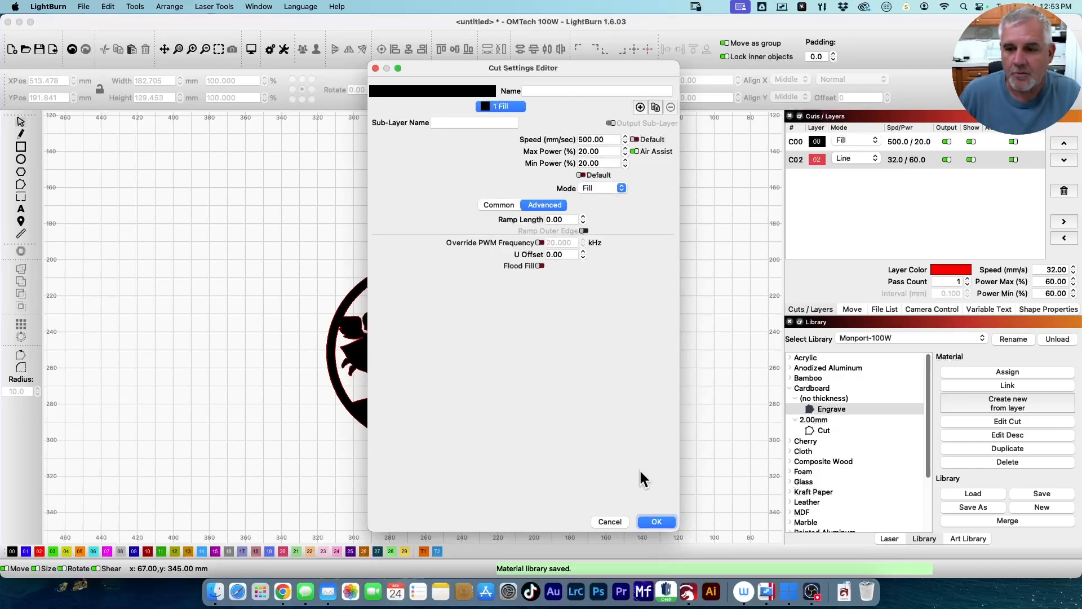
left_click(616, 522)
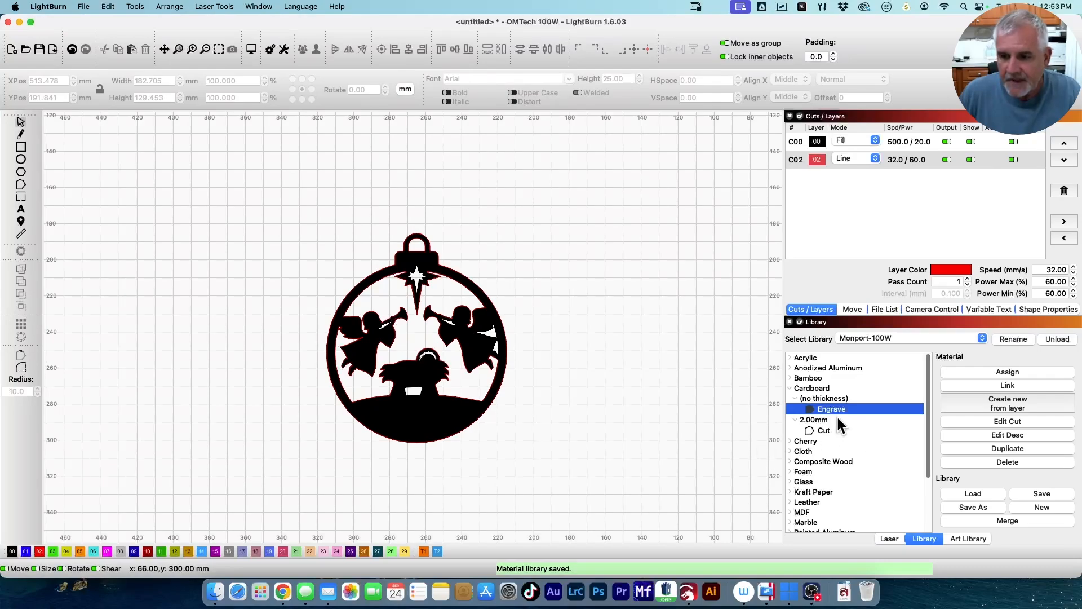
scroll(865, 410, "down", 3)
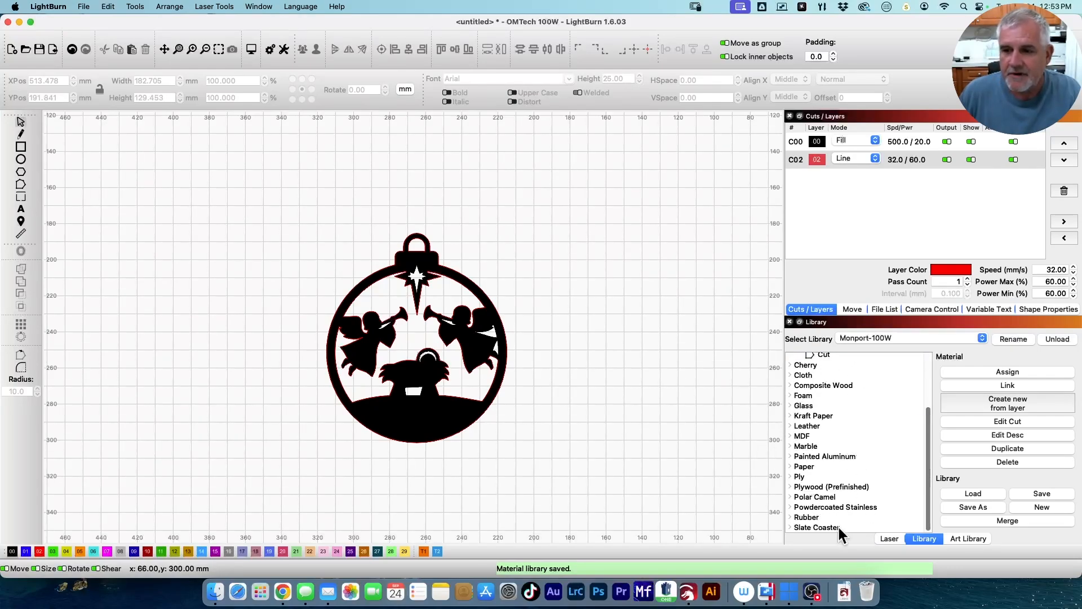
scroll(840, 513, "up", 3)
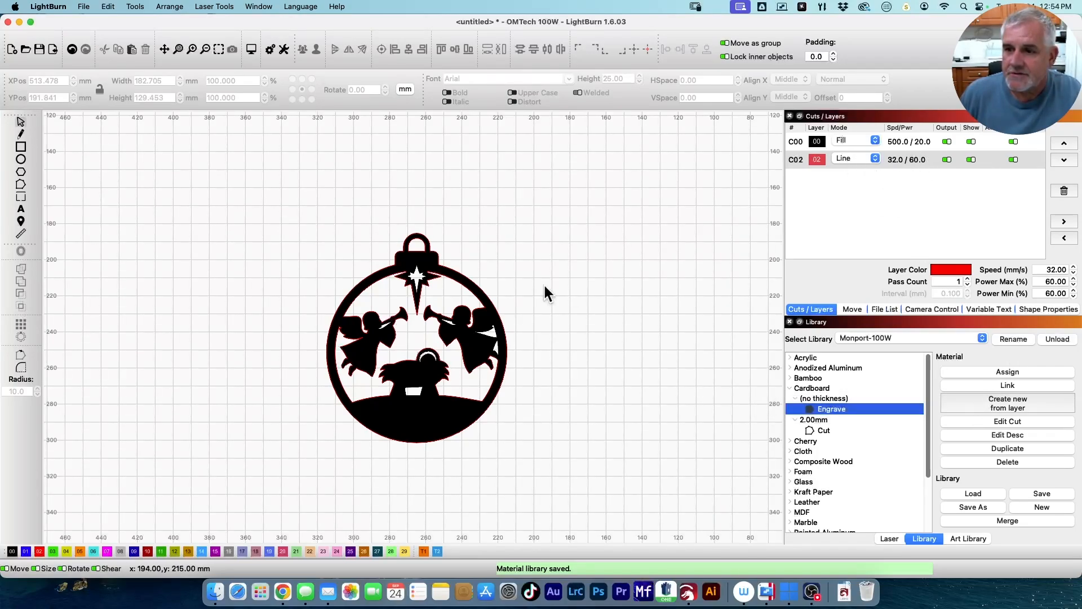
Move the ornament artwork to the green layer C03 and set that layer's mode to Fill.
left_click(442, 261)
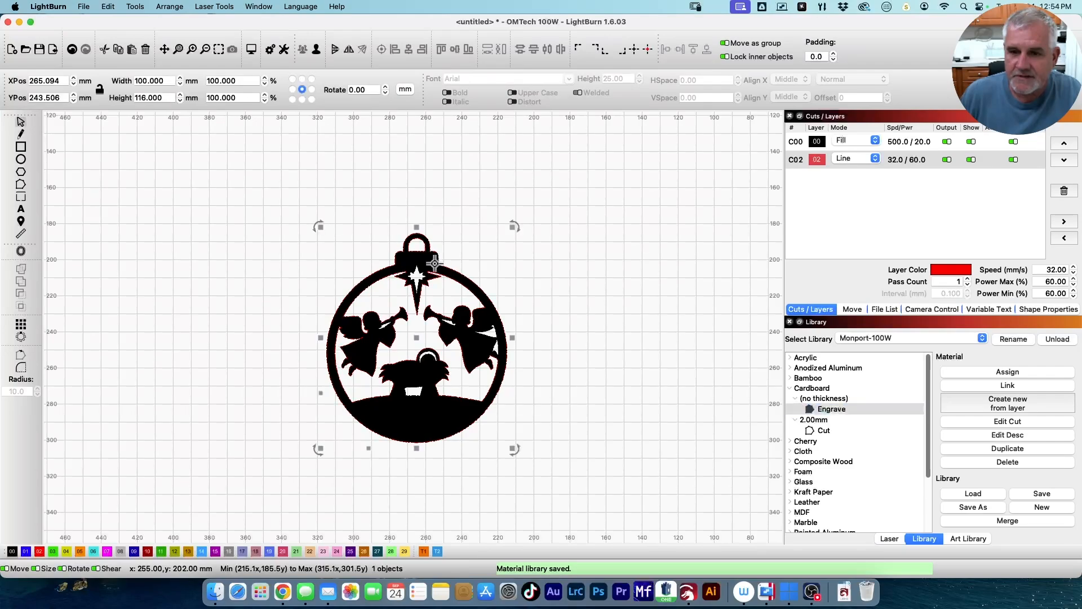
left_click(53, 552)
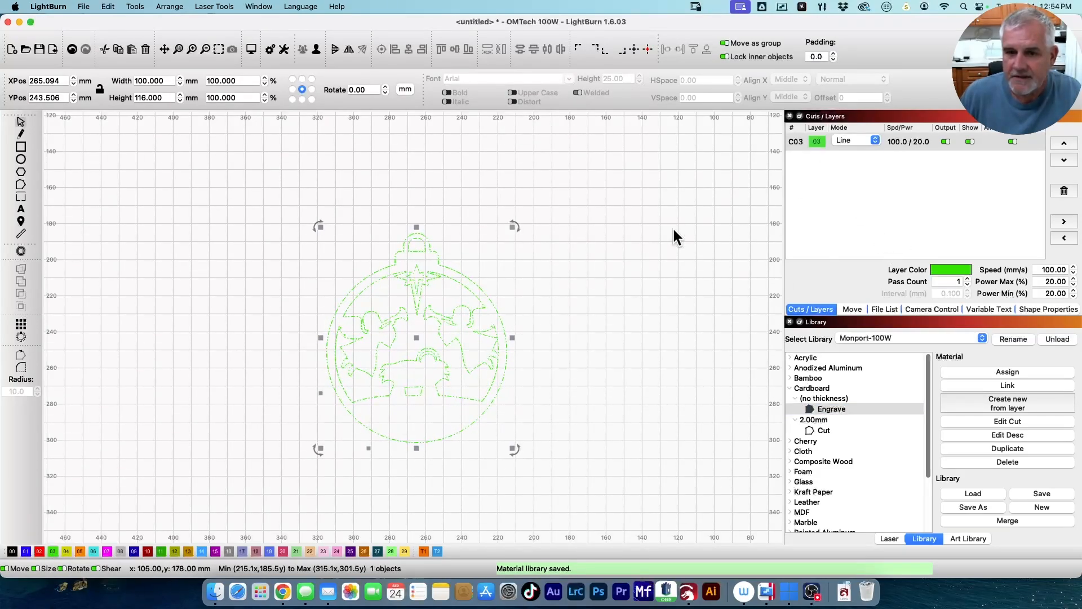
left_click(604, 251)
left_click(858, 140)
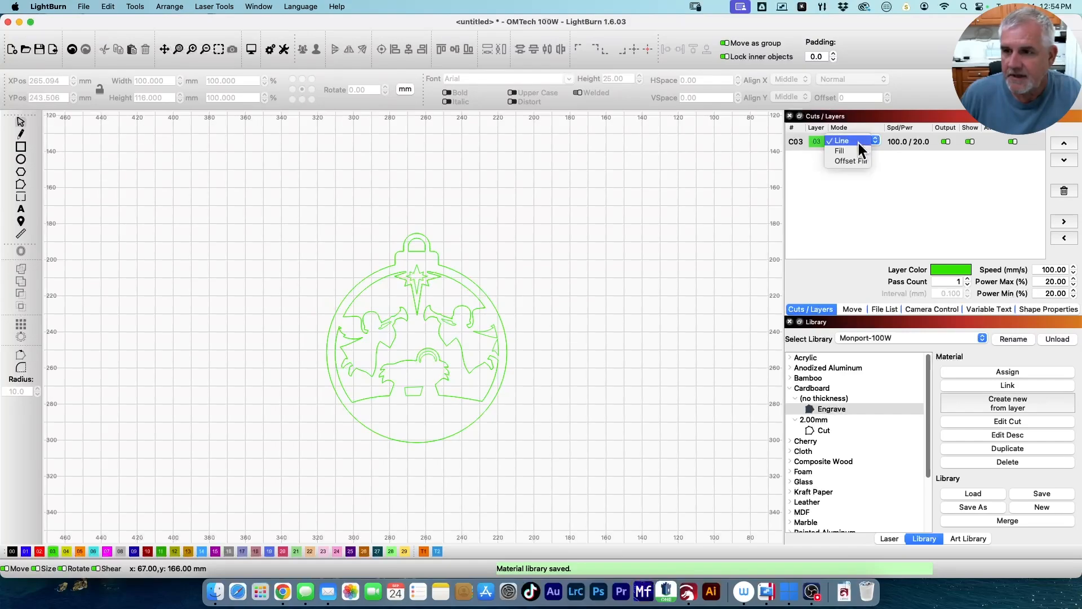
left_click(854, 149)
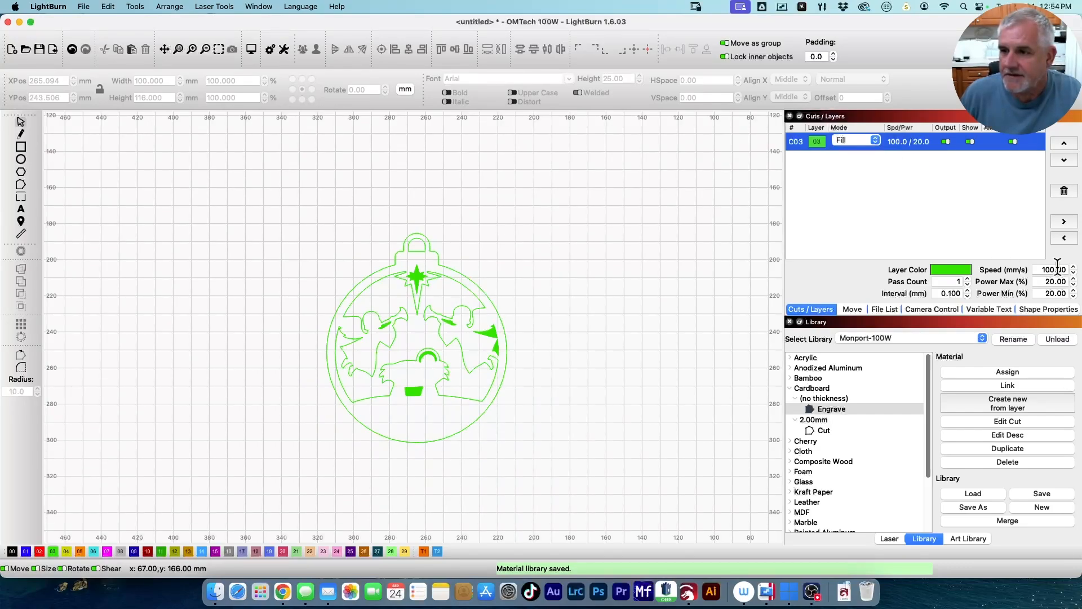
Set layer C03's speed to 250 mm/s and its maximum power to 26%.
left_click_drag(1058, 265, 993, 263)
type("250")
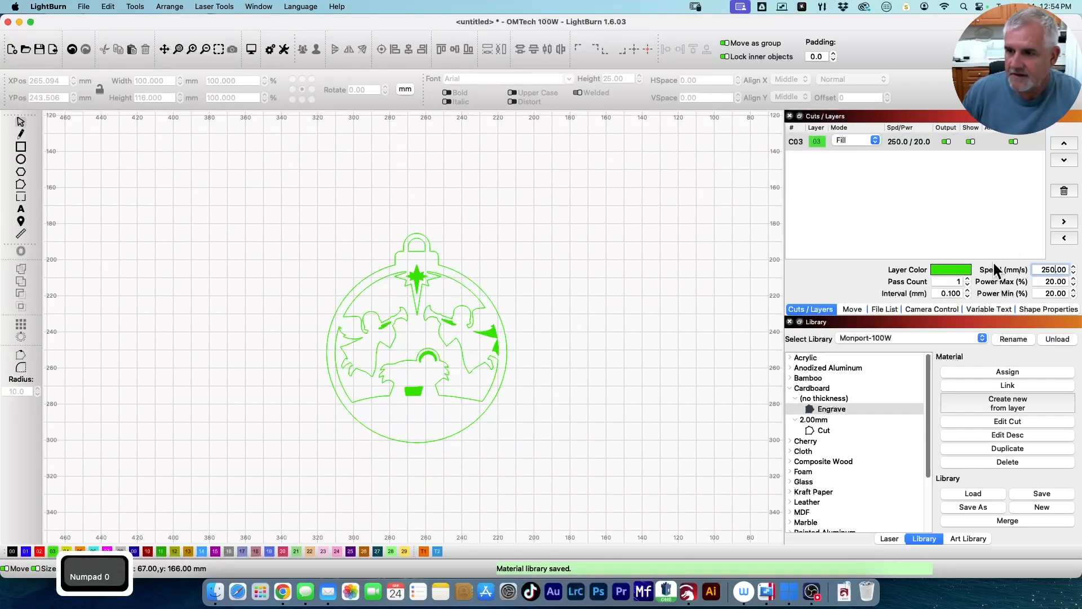
key("Tab")
type("26")
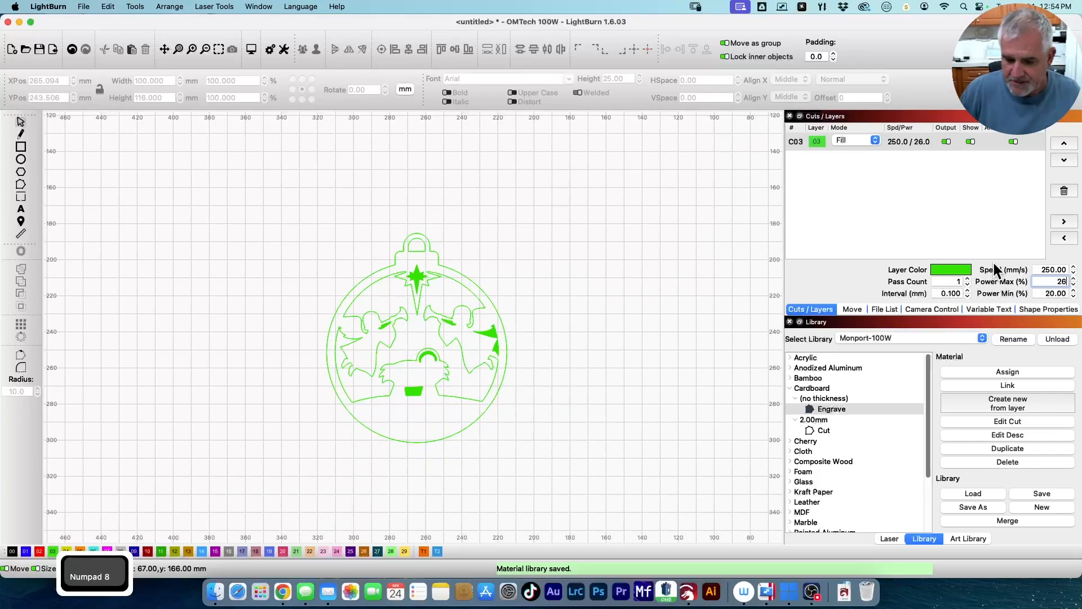
key("BackSpace")
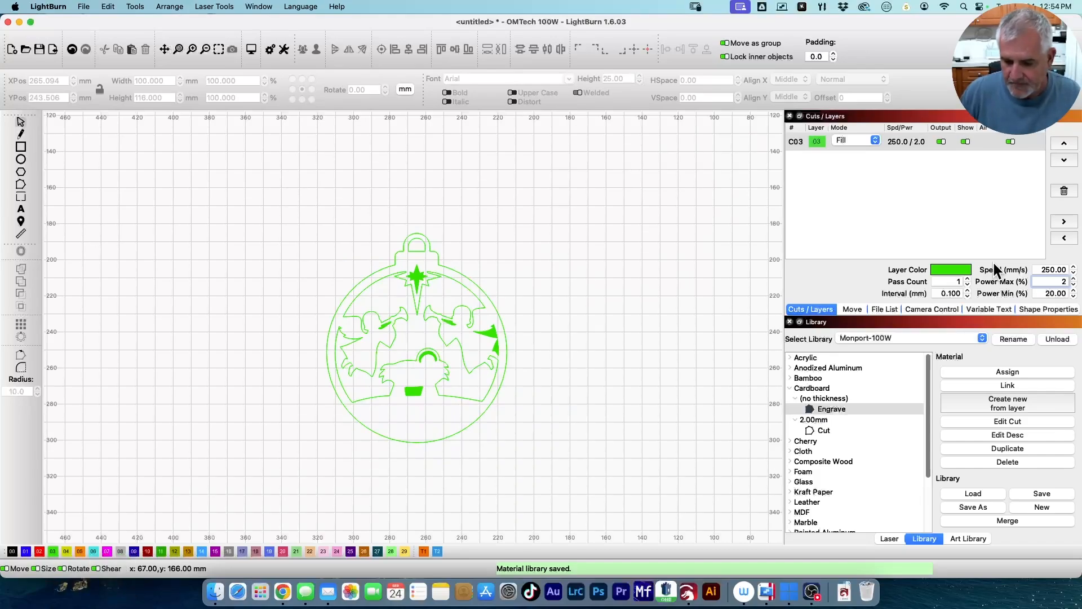
type("6")
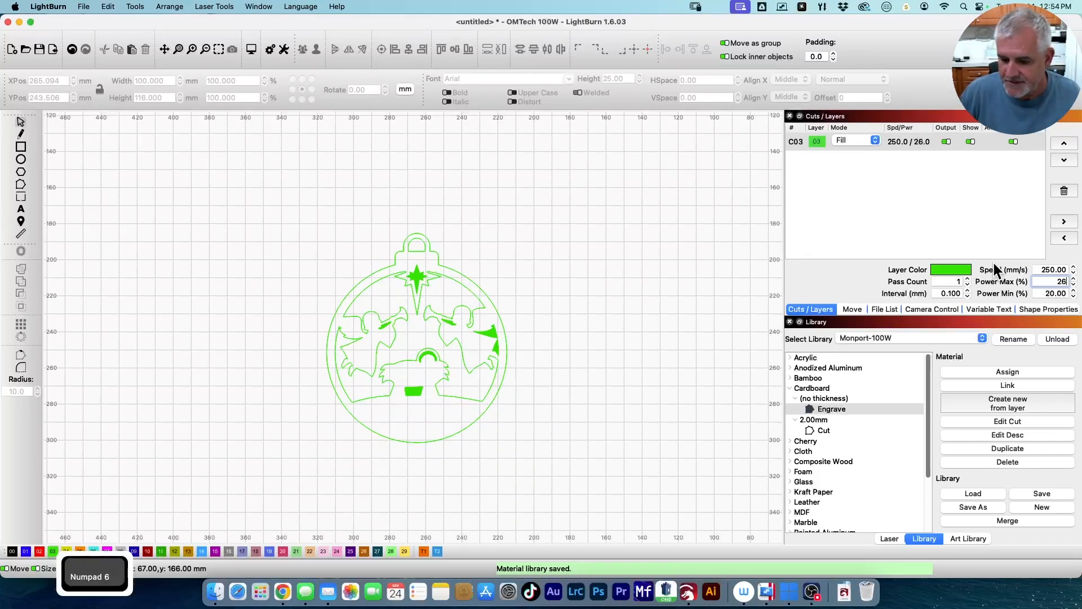
key("Return")
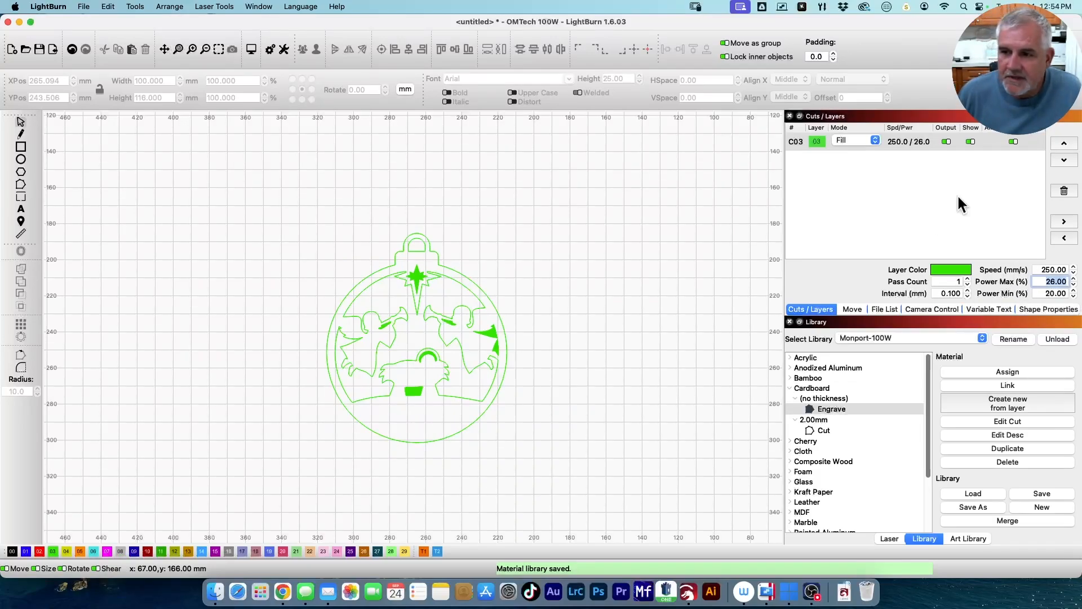
Create a library entry from layer C03 with material name Cardboard, thickness 4 mm and description Cut.
left_click(897, 138)
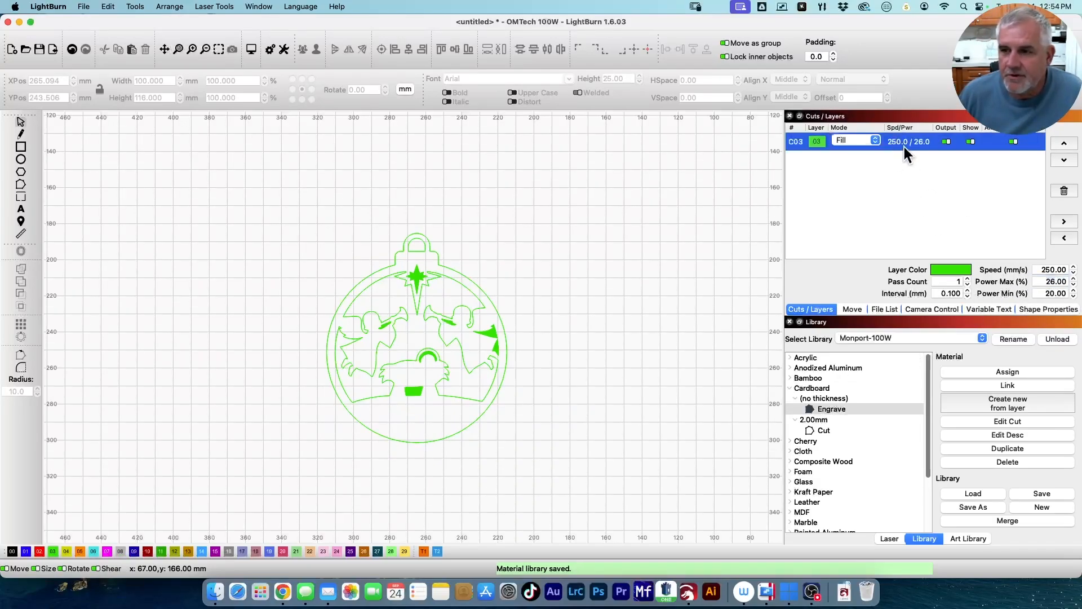
left_click(972, 400)
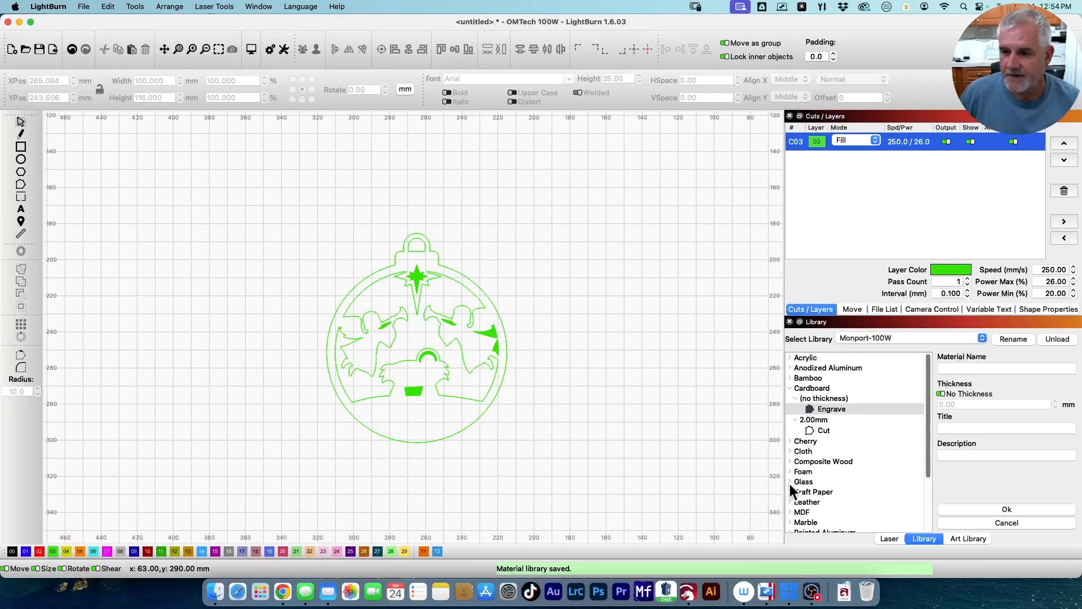
scroll(834, 456, "down", 3)
scroll(833, 462, "up", 3)
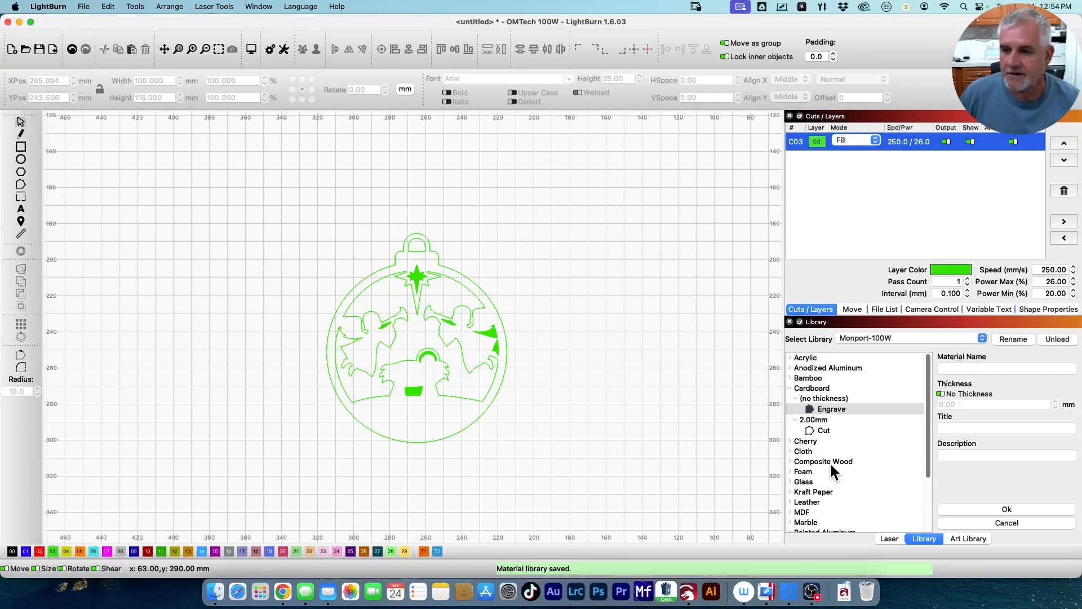
left_click(968, 369)
type("Card")
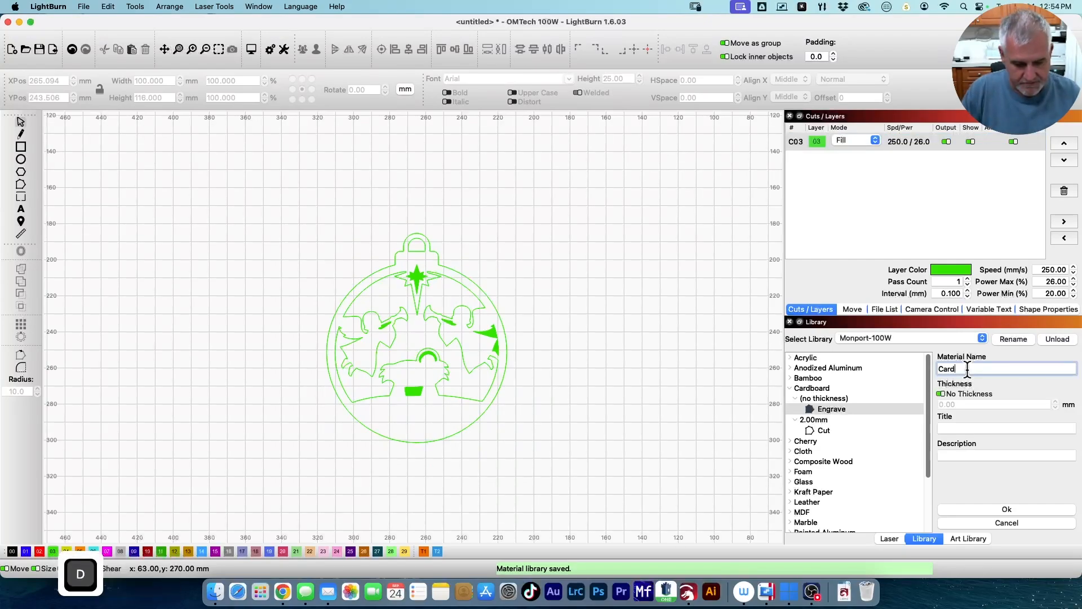
type("board")
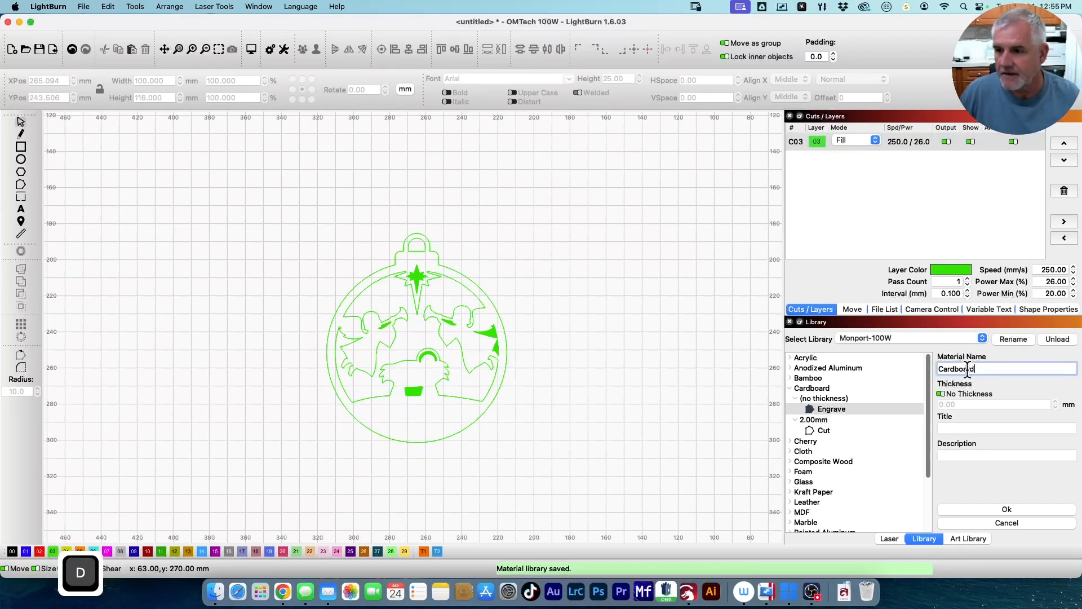
left_click(940, 394)
key("BackSpace")
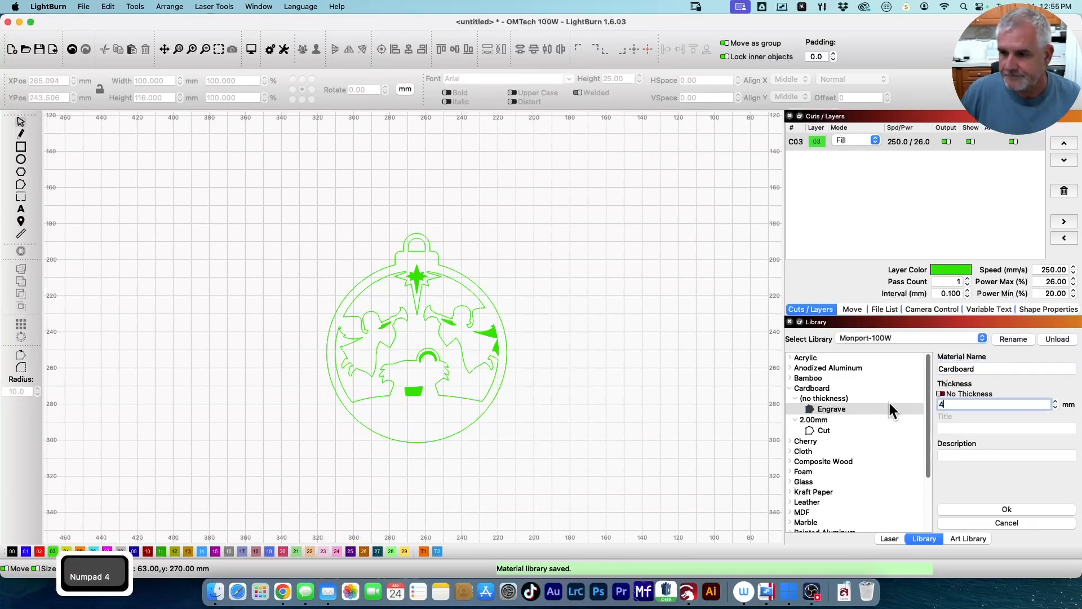
type("4")
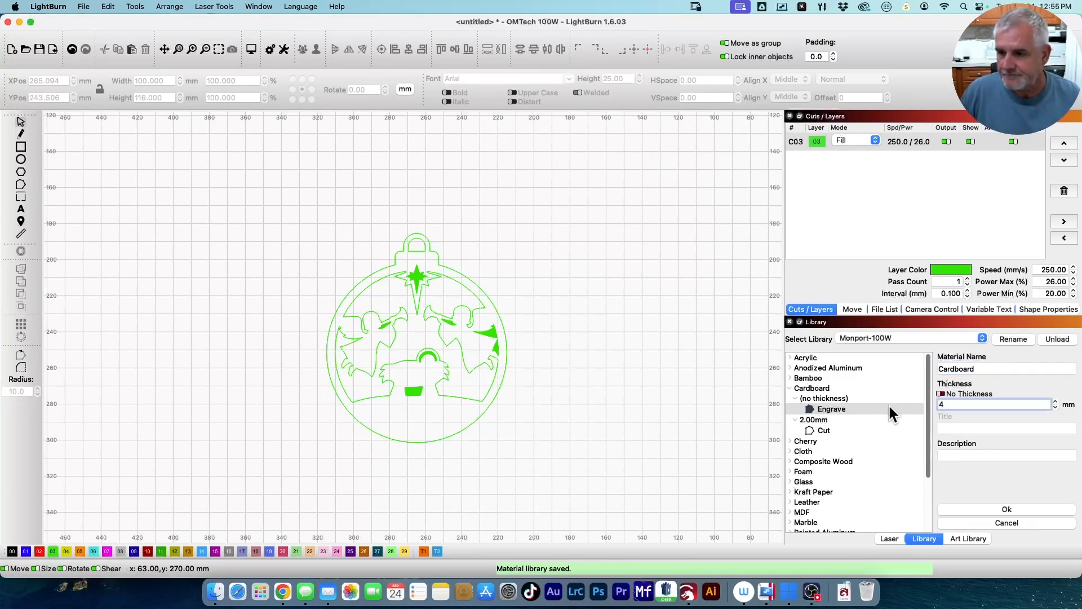
left_click(962, 454)
type("Cut")
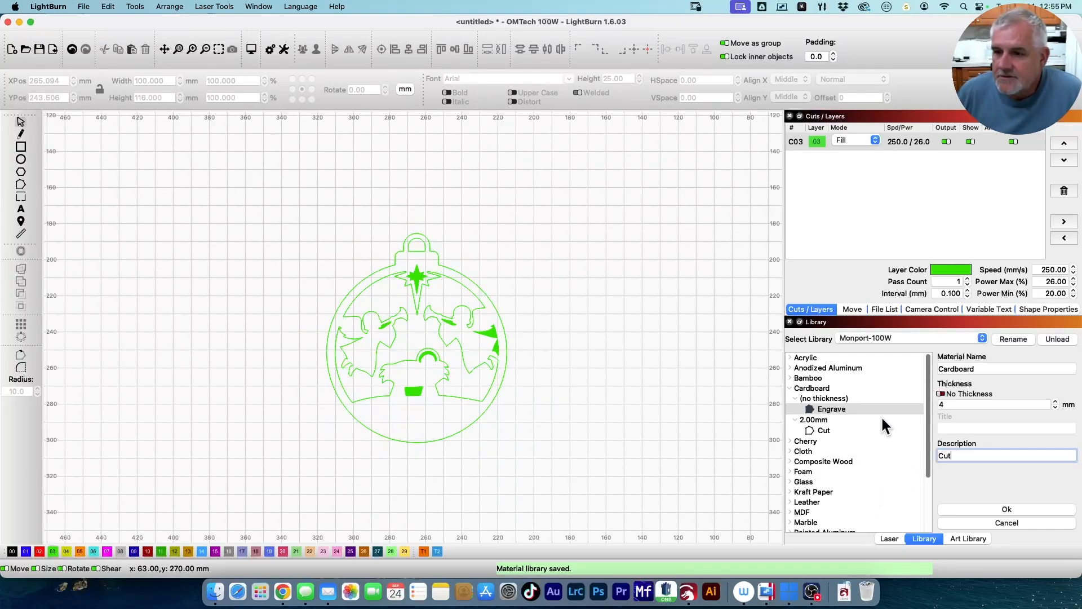
left_click(993, 509)
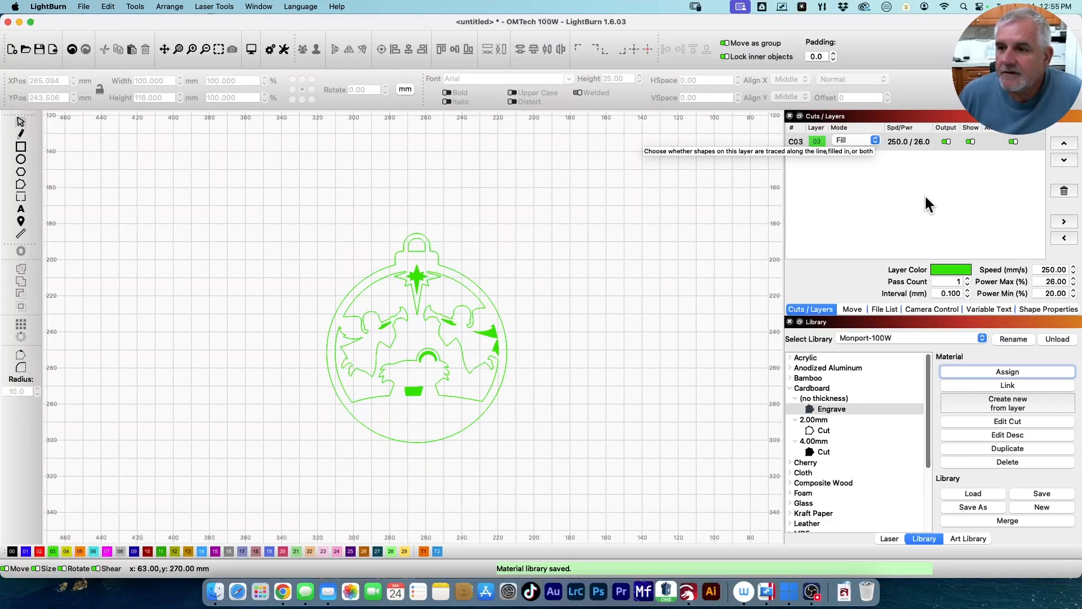
Create another Cardboard library entry from layer C03 with no thickness and the description Dark Engrave.
left_click(1007, 402)
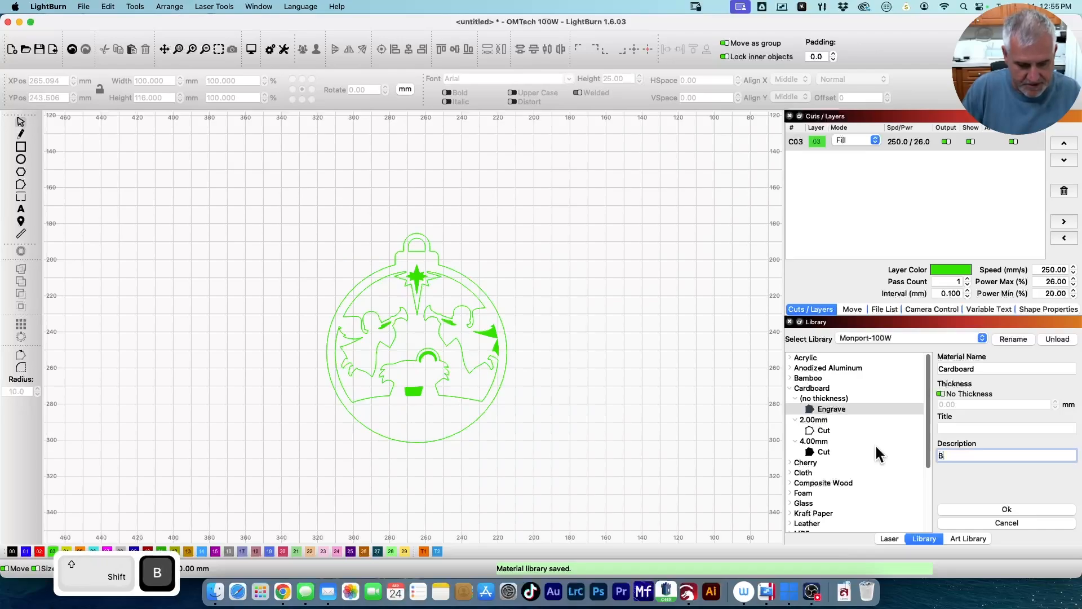
key("BackSpace")
type("Dark ")
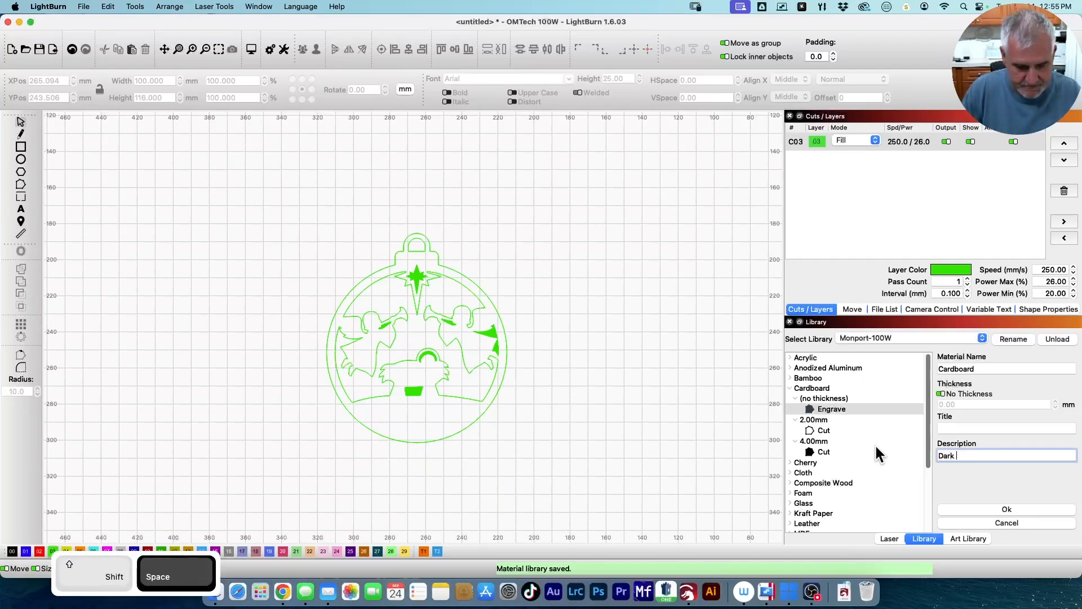
type("Engrave")
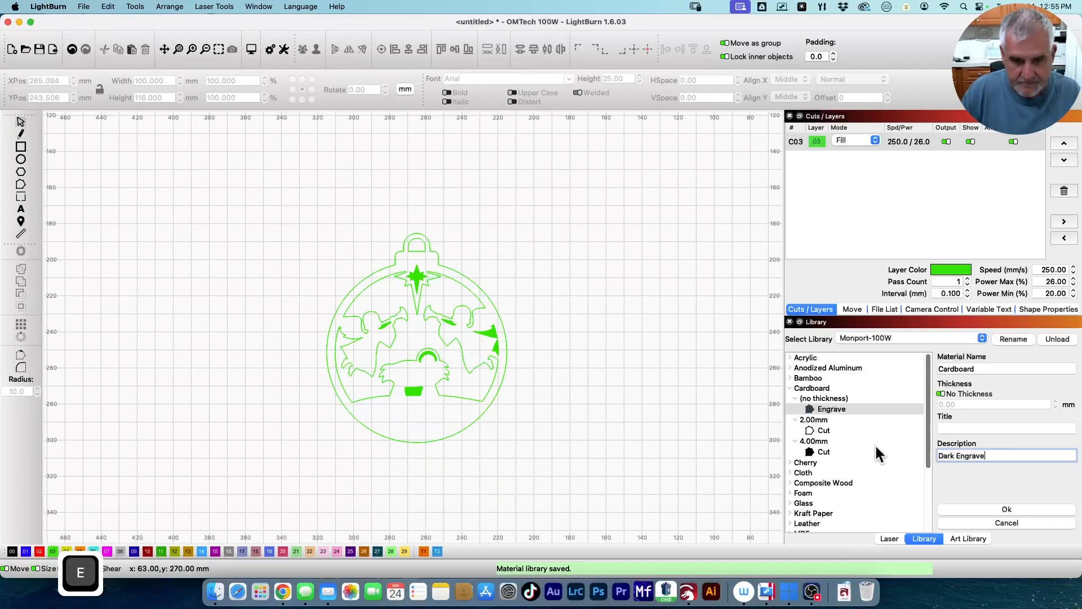
left_click(1012, 508)
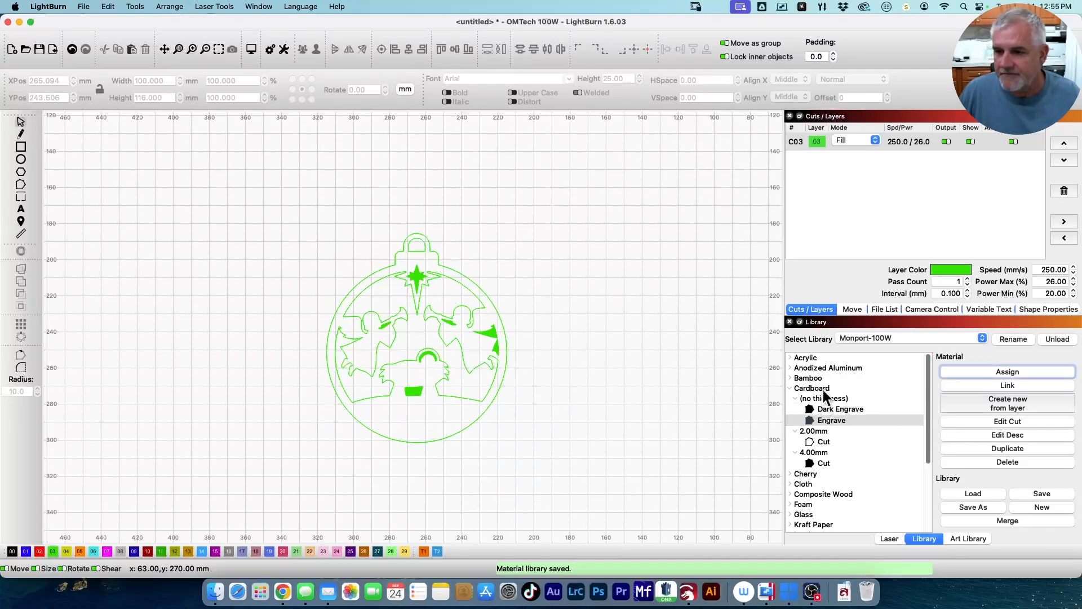
Create a library entry from layer C03 with material name Banana, no thickness, title Green and description Dark Engrave.
left_click(1007, 401)
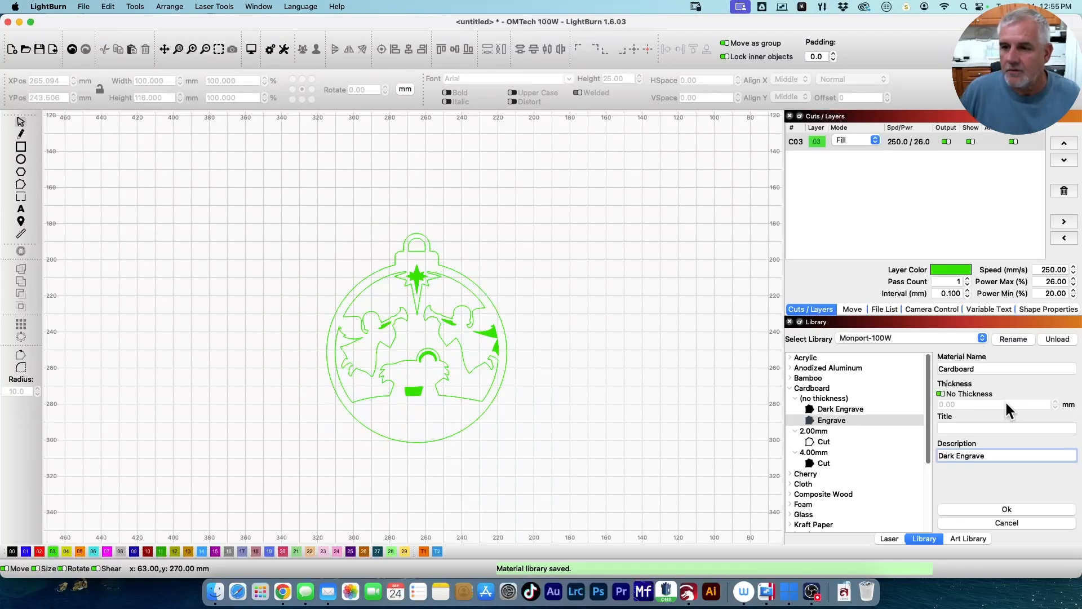
double_click(979, 368)
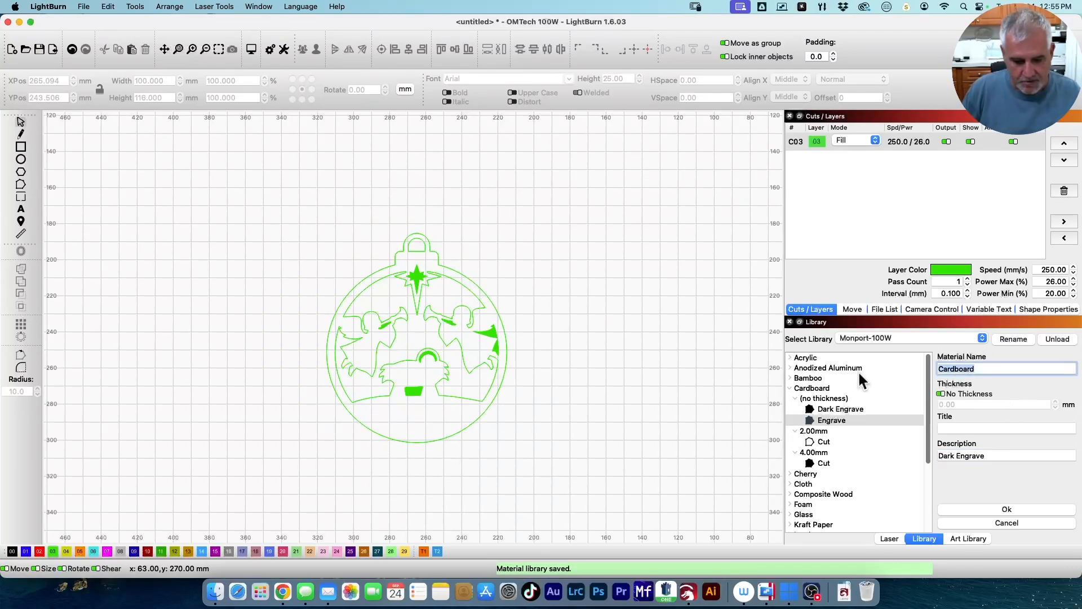
type("Banana")
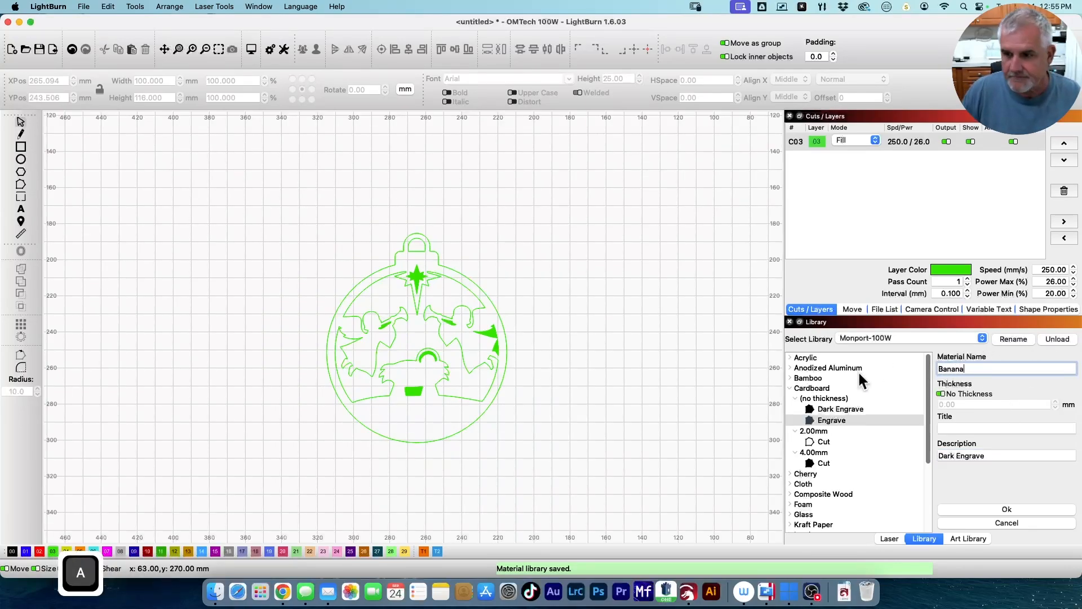
left_click(964, 428)
type("Green")
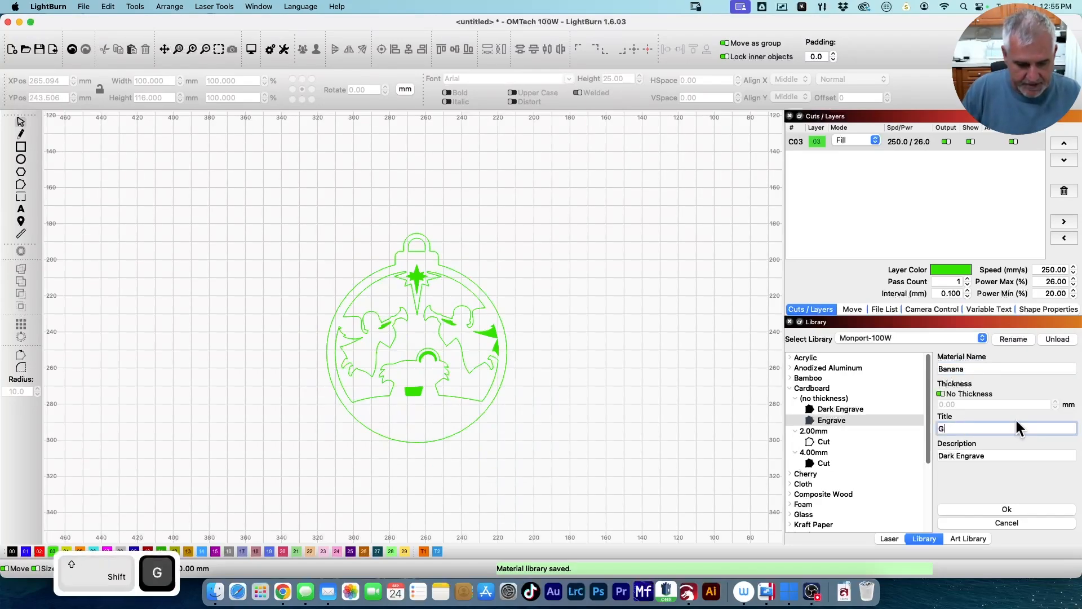
left_click(1008, 510)
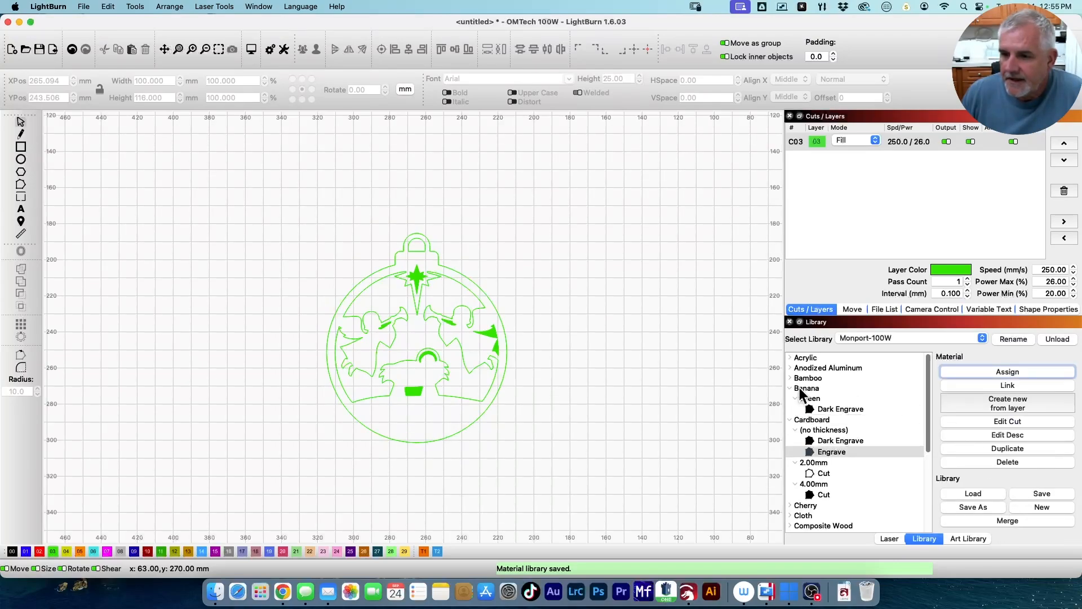
Set the speed of the Banana Green Dark Engrave entry to 200 mm/s and assign the entry to layer C03.
left_click(795, 388)
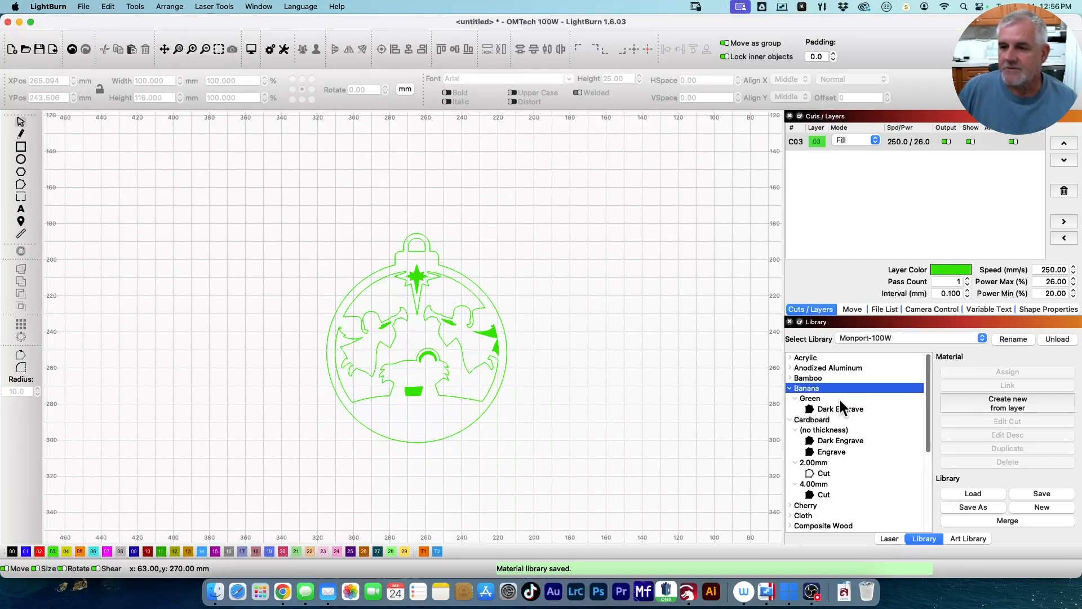
left_click(828, 438)
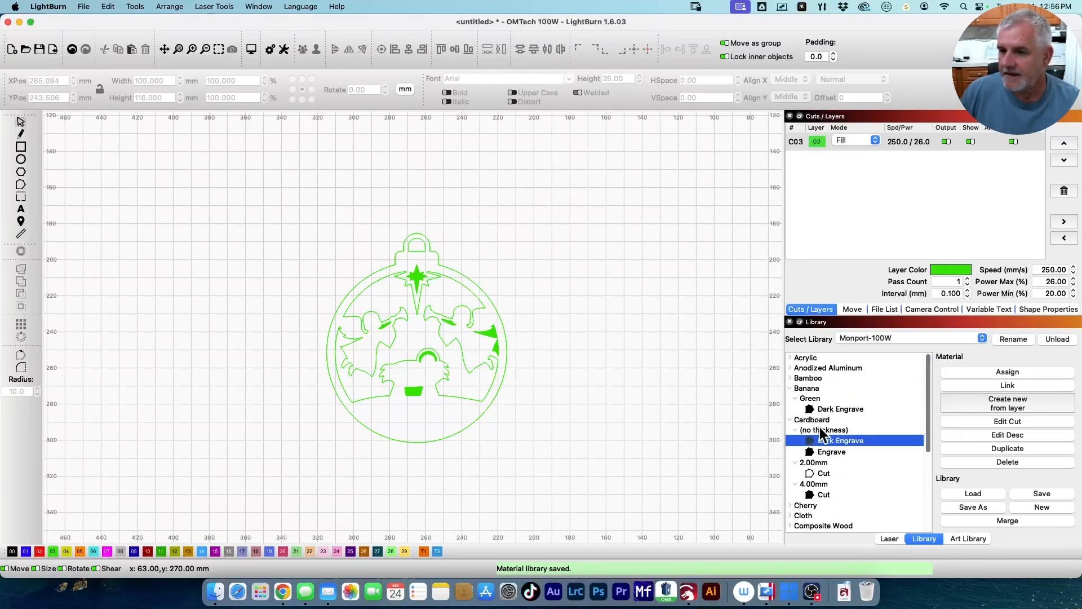
left_click(826, 407)
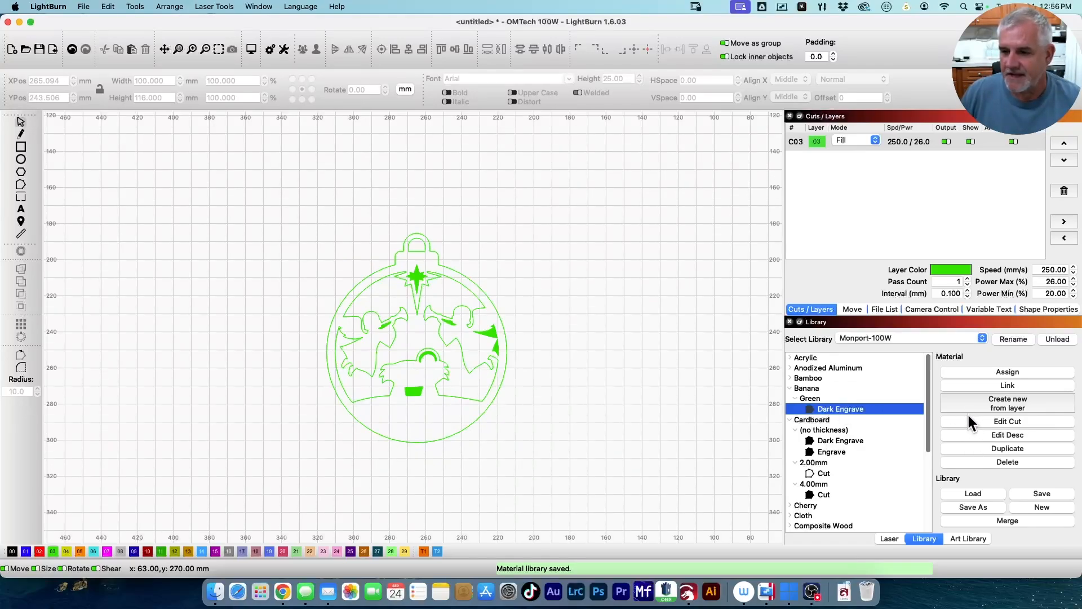
left_click(1000, 422)
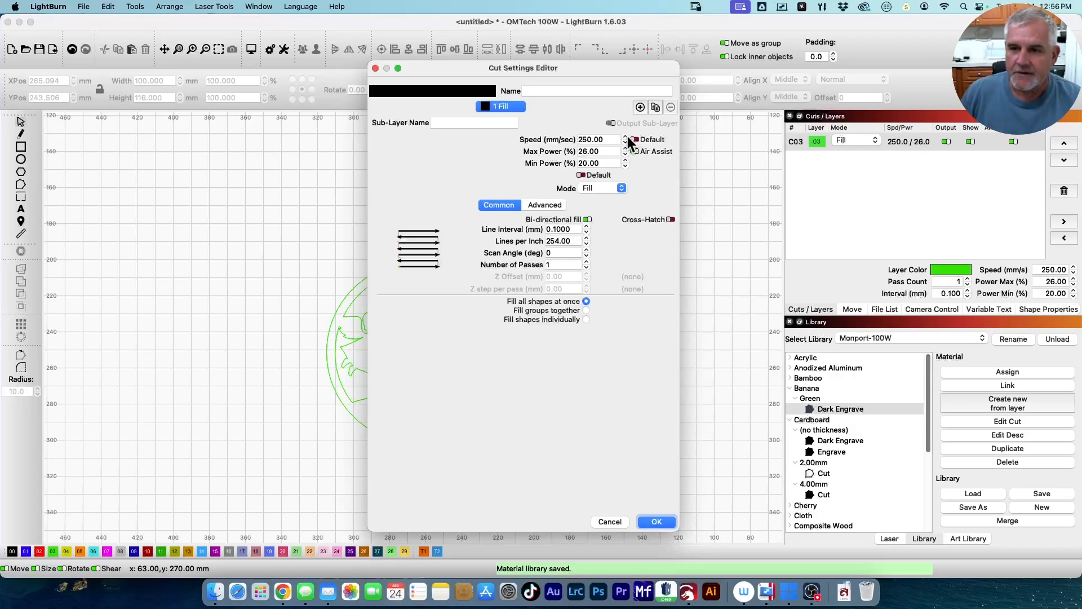
left_click(625, 141)
left_click(626, 141)
left_click(626, 141)
left_click(626, 141)
left_click(626, 141)
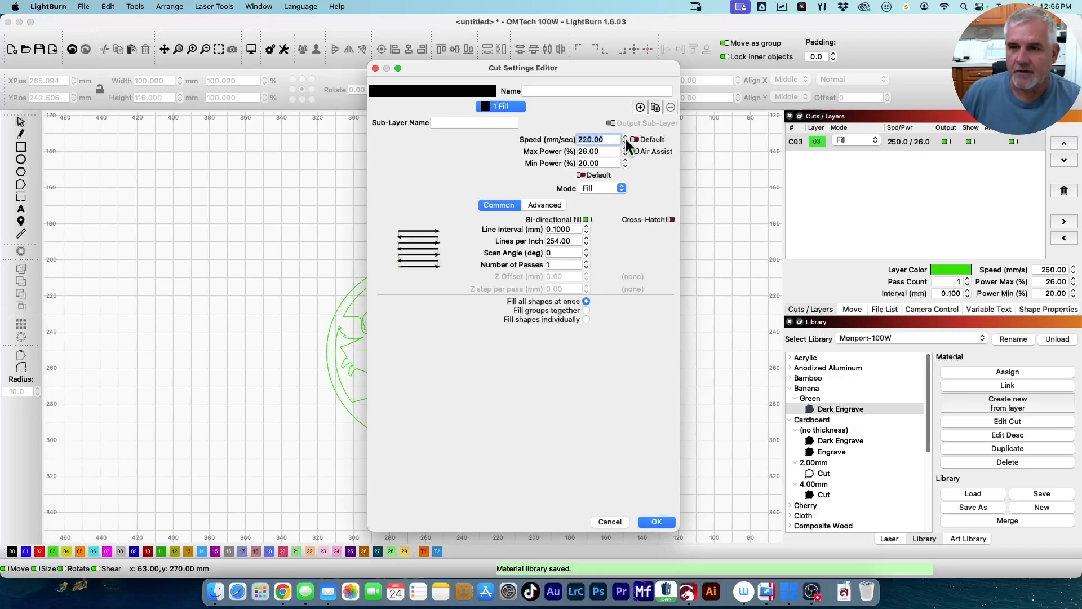
left_click(626, 141)
left_click(626, 141)
left_click(625, 141)
left_click(626, 141)
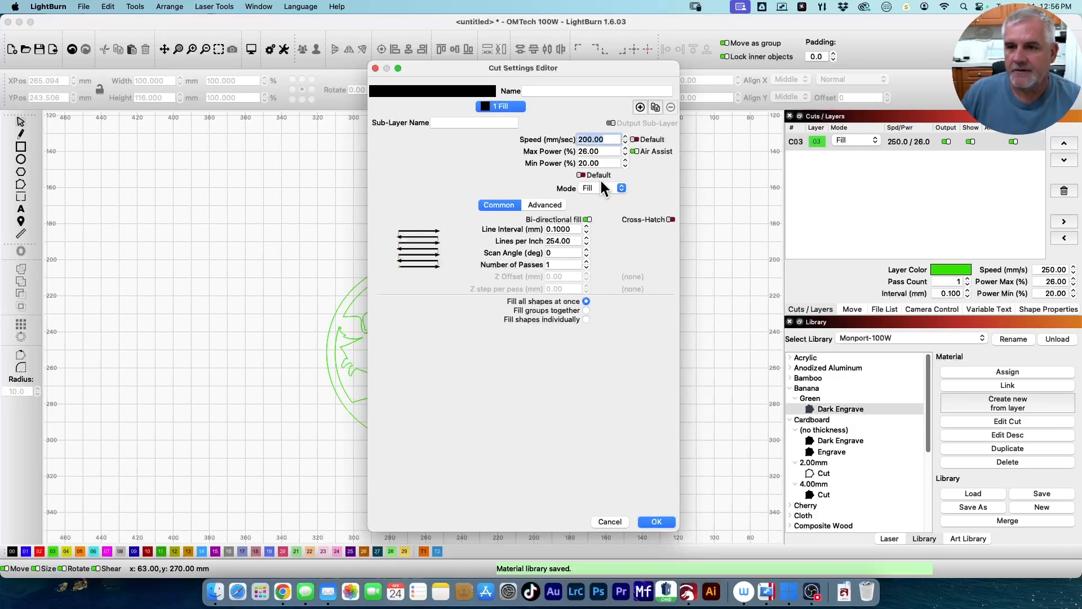
left_click(655, 521)
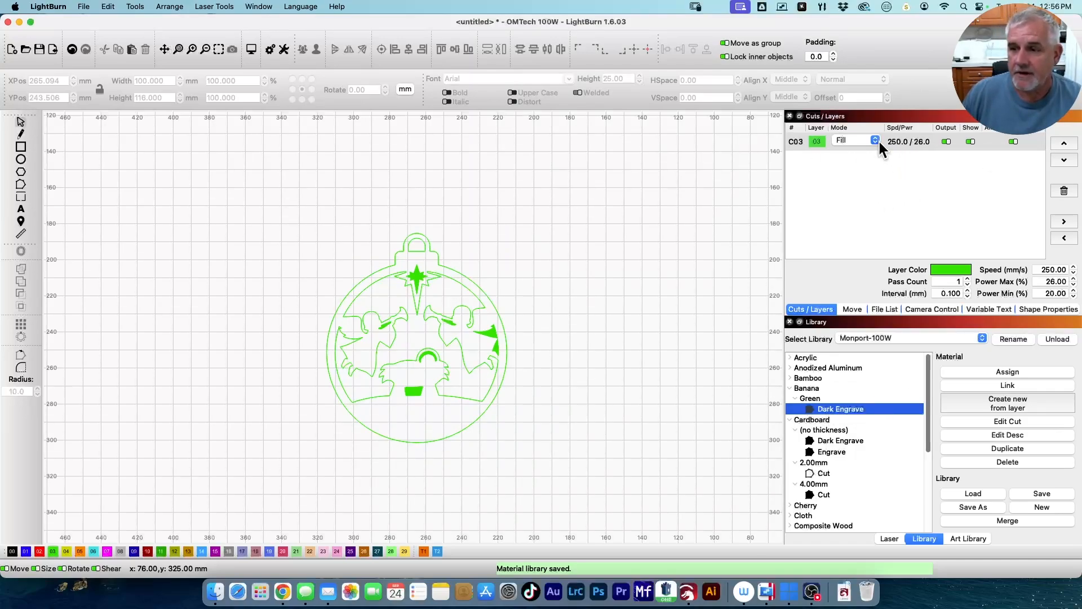
left_click(971, 373)
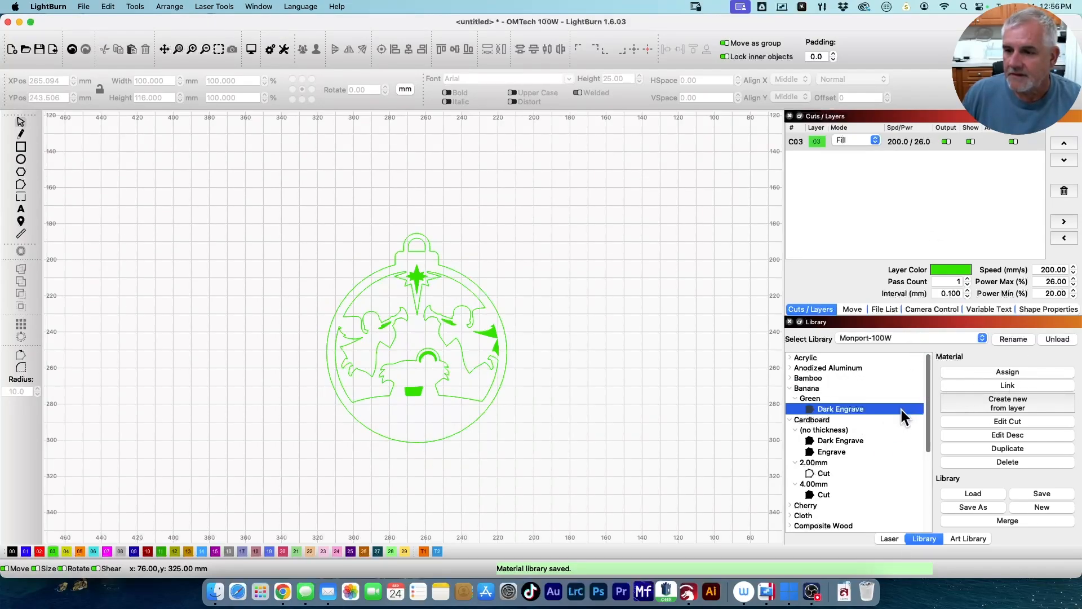
Change the title of the Banana Dark Engrave entry to Blue.
left_click(992, 433)
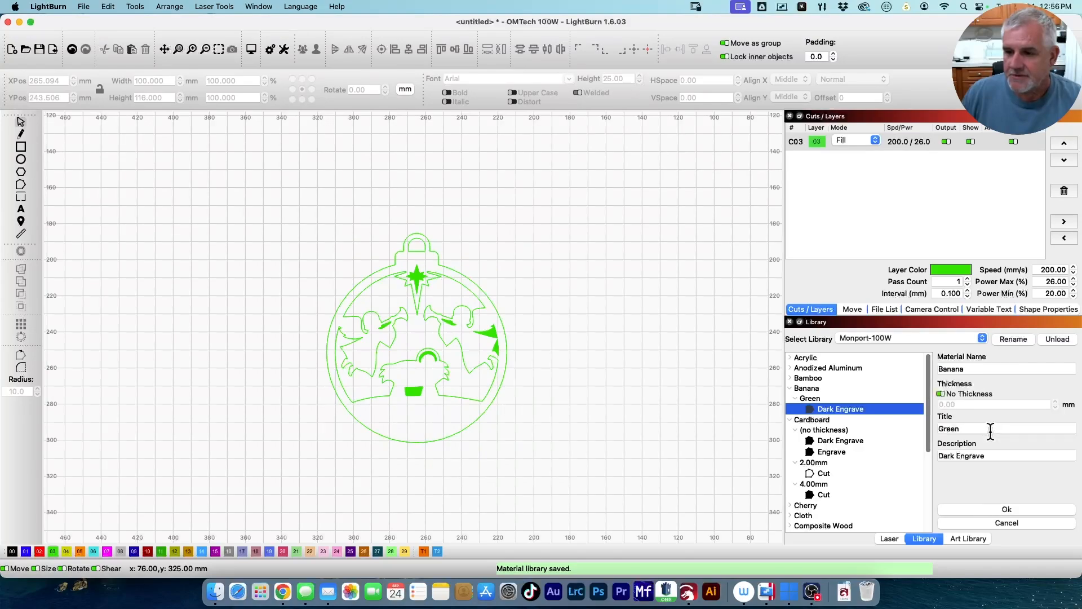
double_click(975, 428)
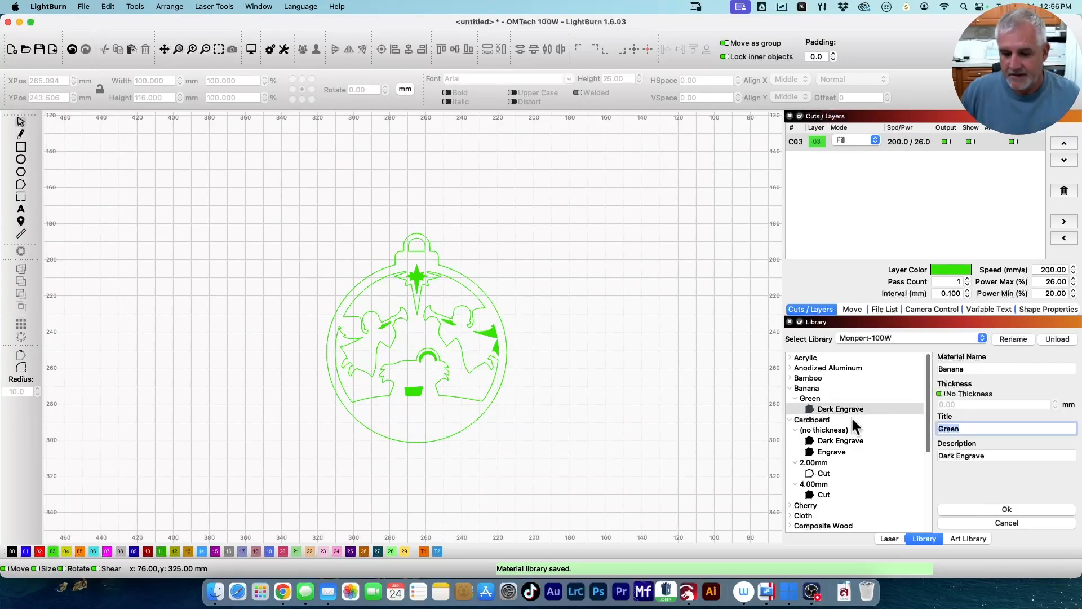
type("Blue")
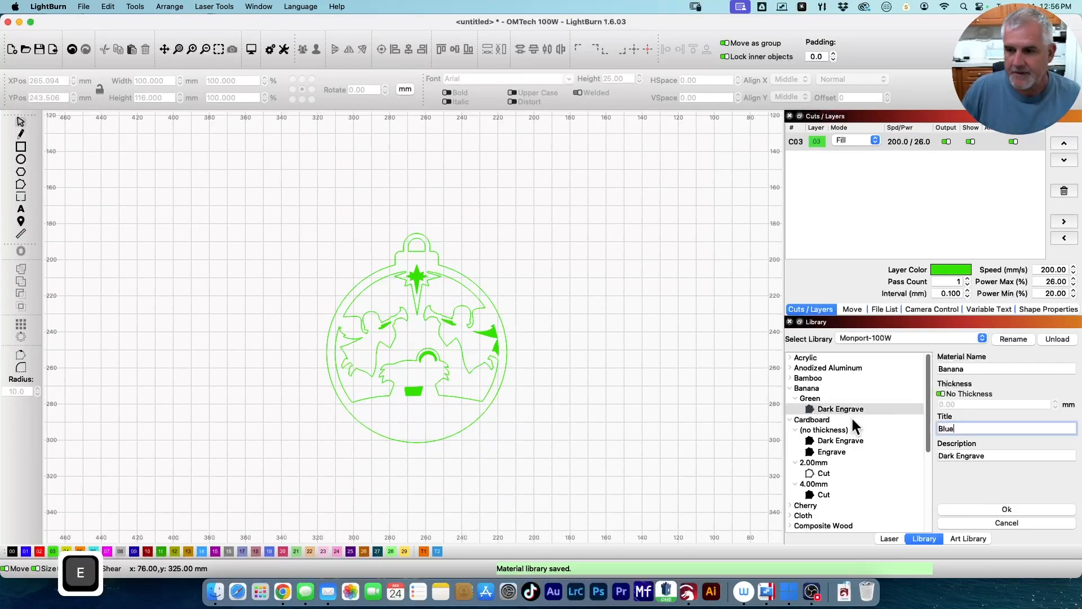
left_click(1007, 507)
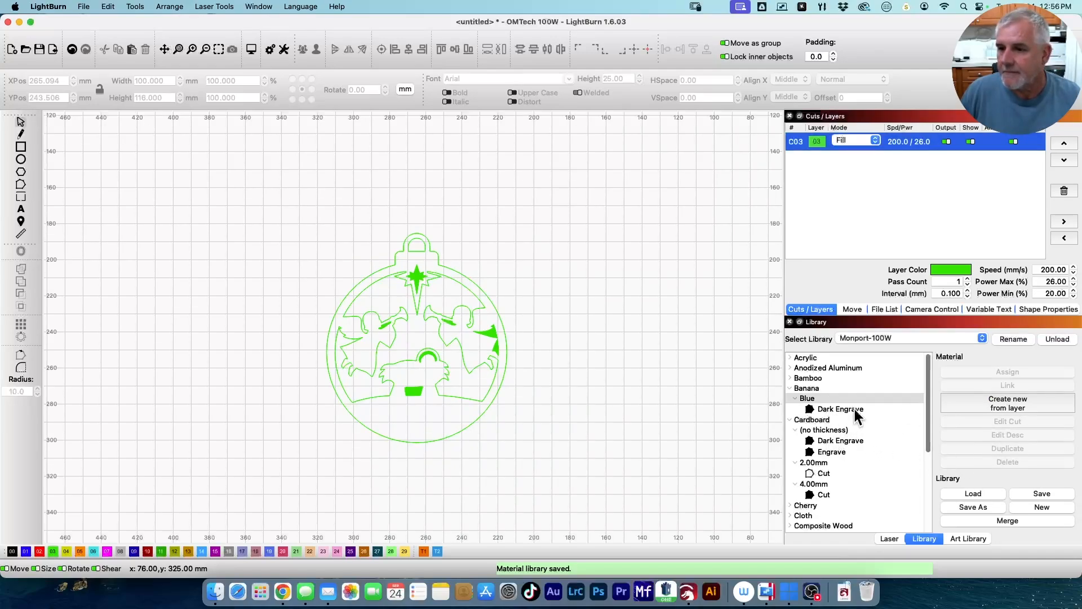
Duplicate the Banana Blue Dark Engrave entry and give the copy the description Light.
left_click(830, 410)
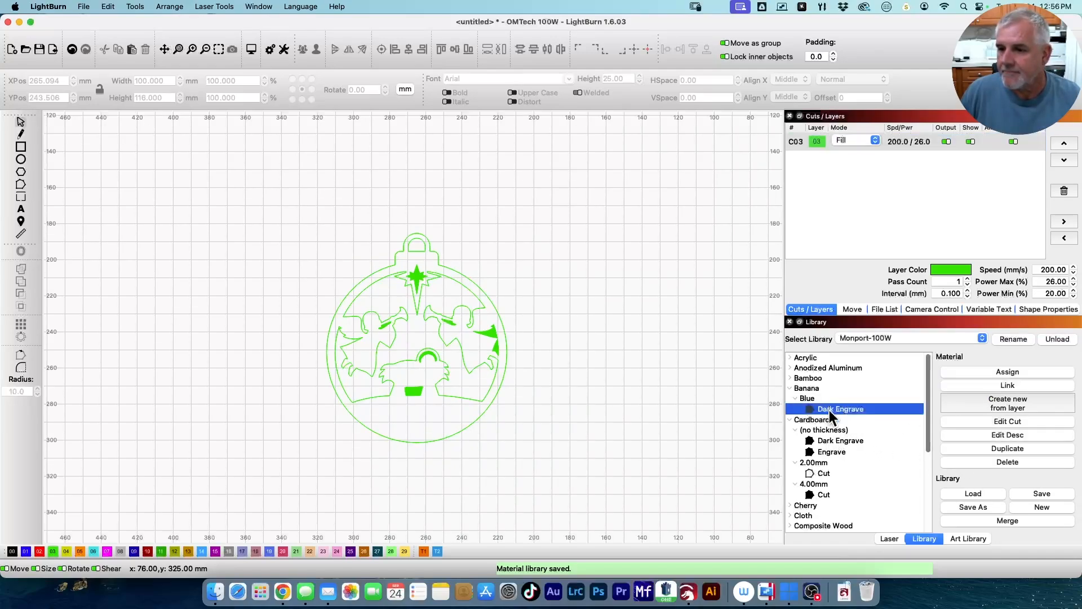
left_click(993, 449)
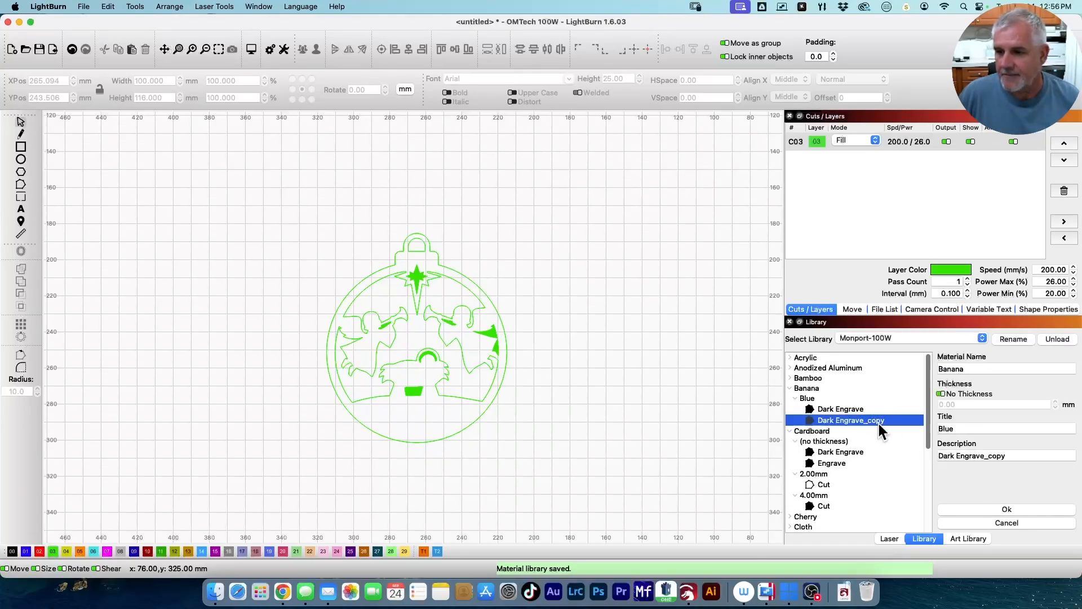
left_click_drag(1010, 456, 897, 453)
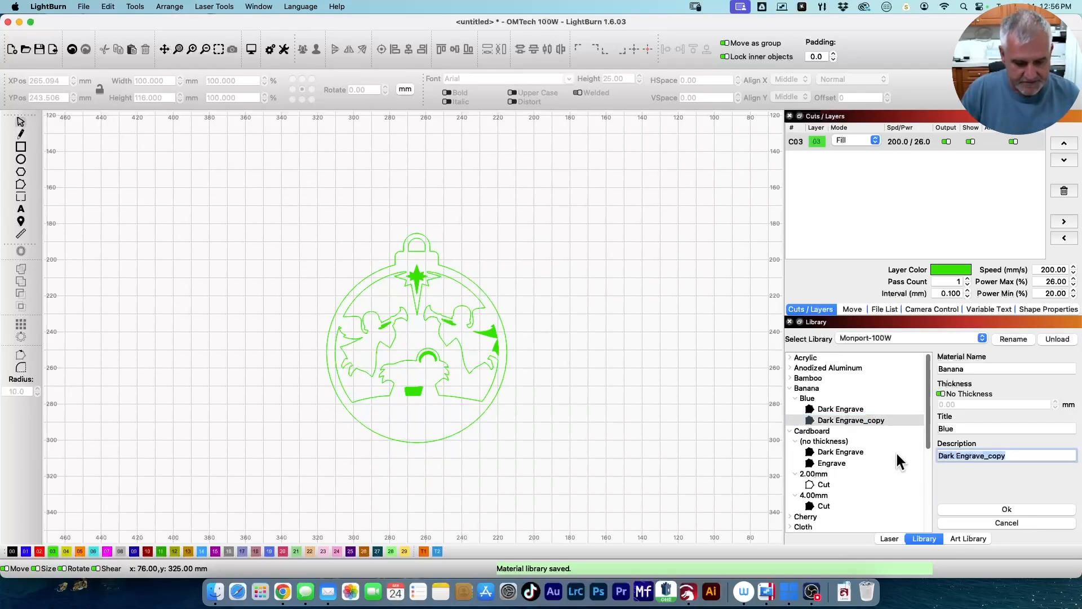
type("Light")
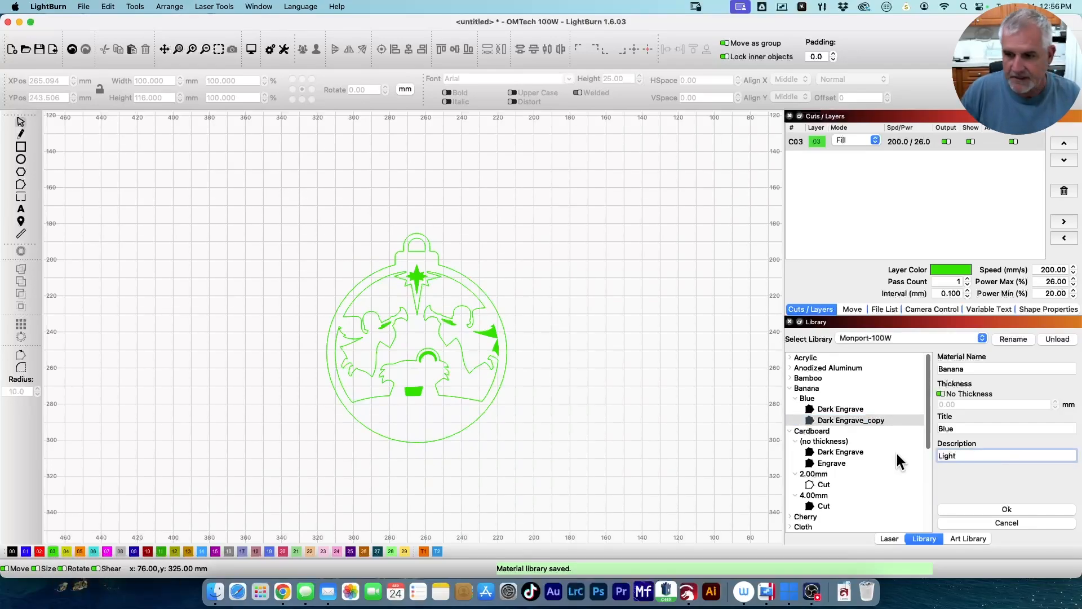
left_click(1000, 509)
Set the maximum power of the Banana Blue Light entry to 10%.
left_click(823, 420)
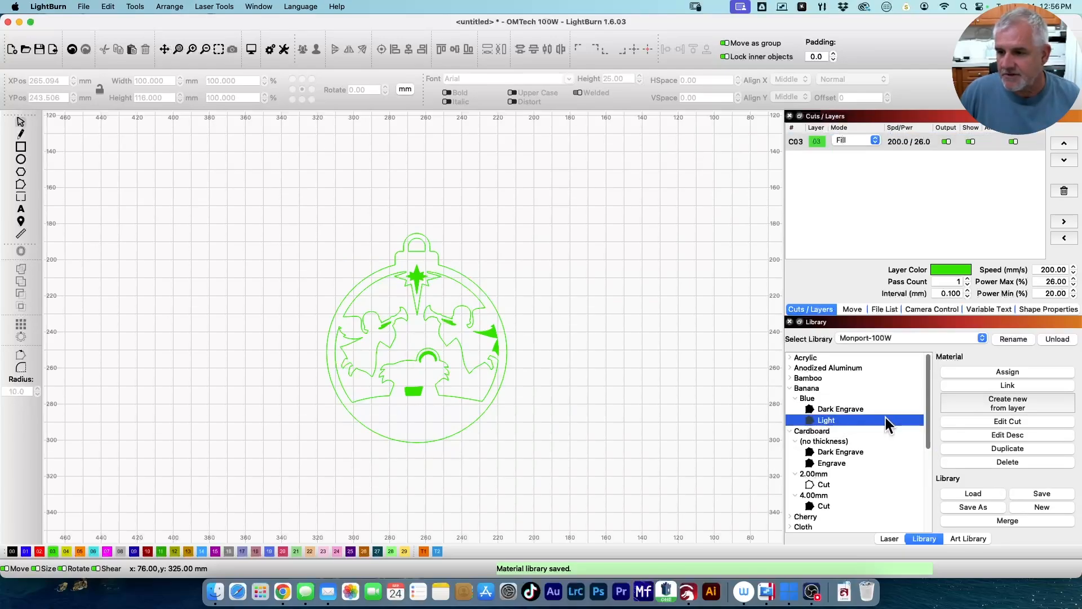
left_click(1002, 418)
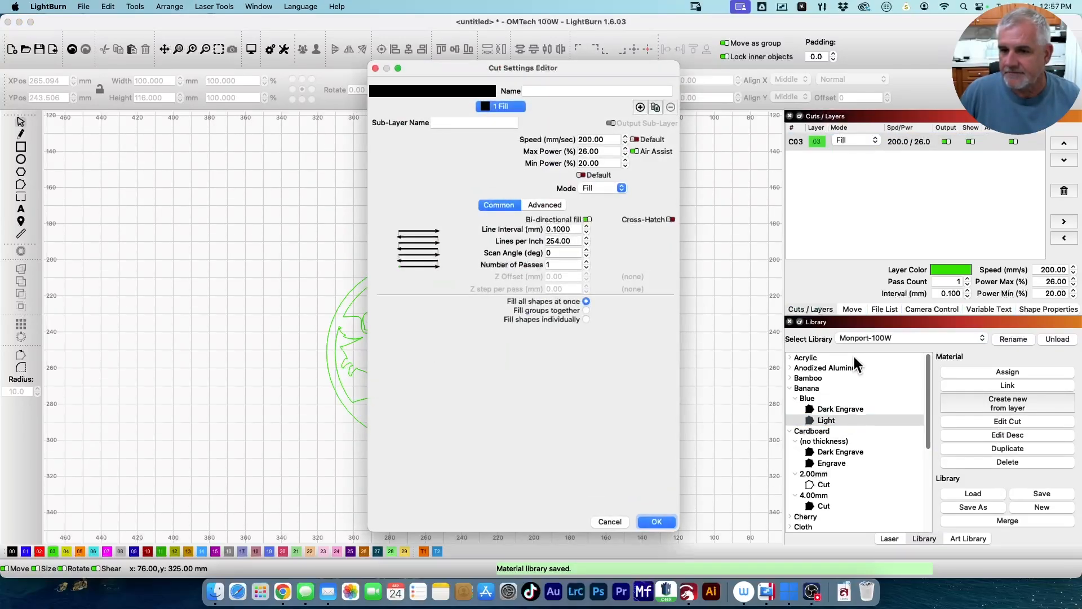
left_click_drag(604, 152, 498, 146)
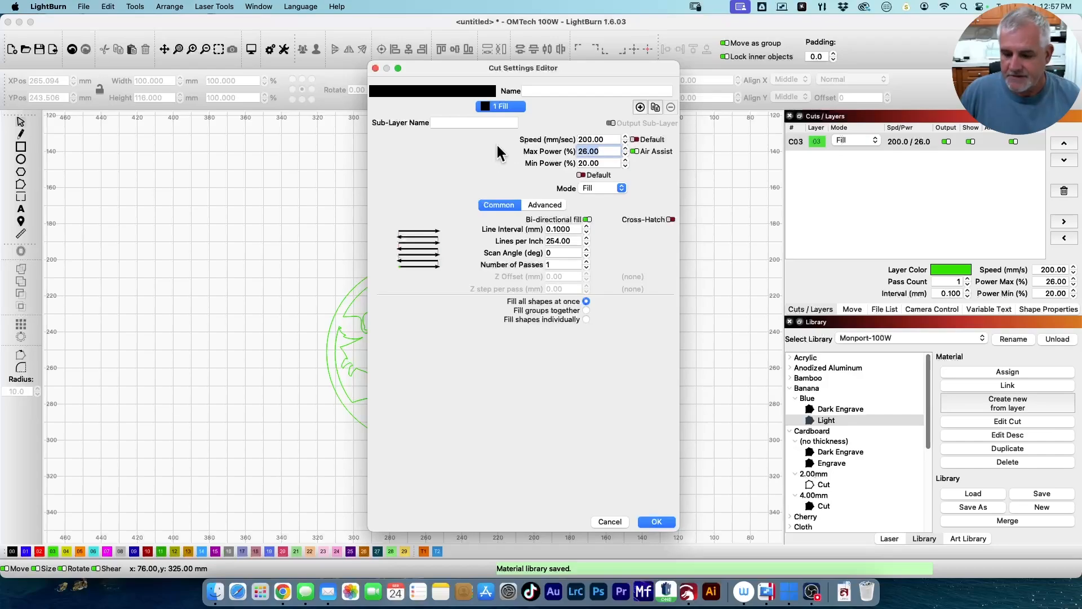
type("18")
key("Return")
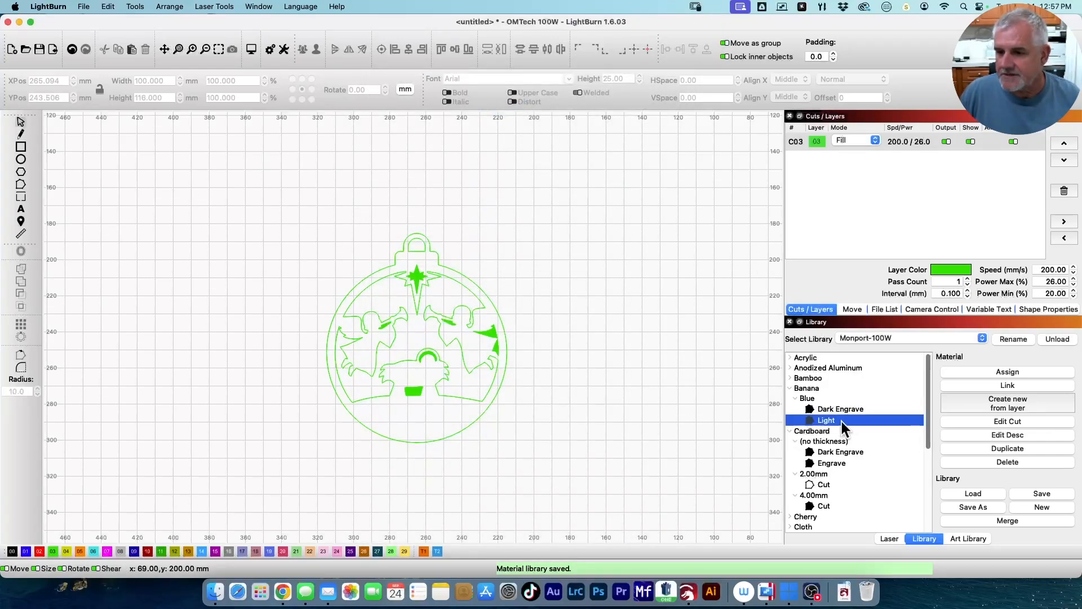
Assign the Banana Blue Light entry to layer C03, followed by the Banana Blue Dark Engrave entry.
left_click(1010, 369)
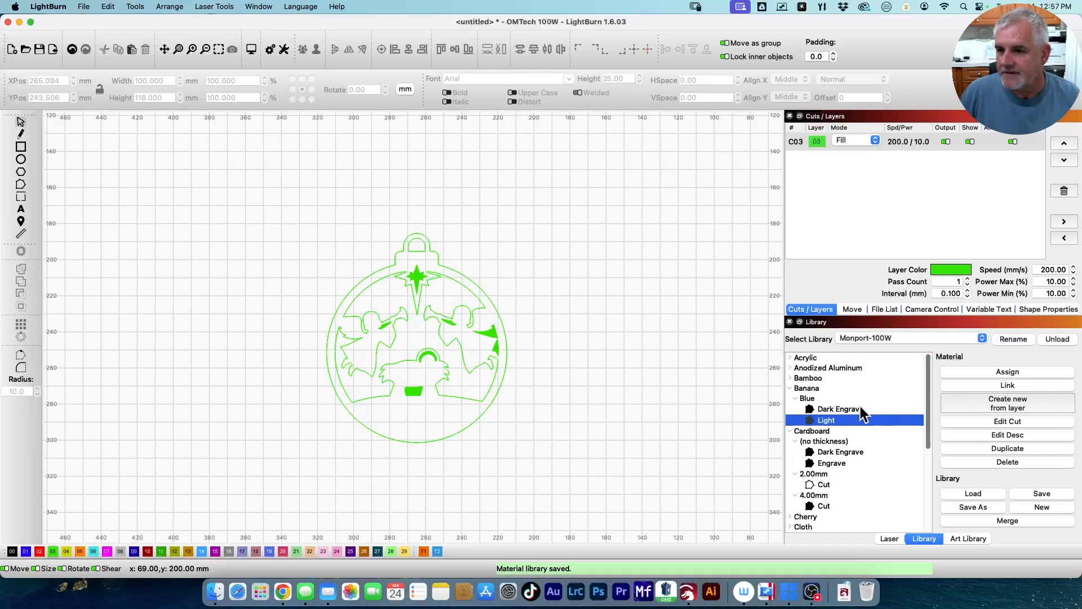
left_click(861, 409)
left_click(1006, 372)
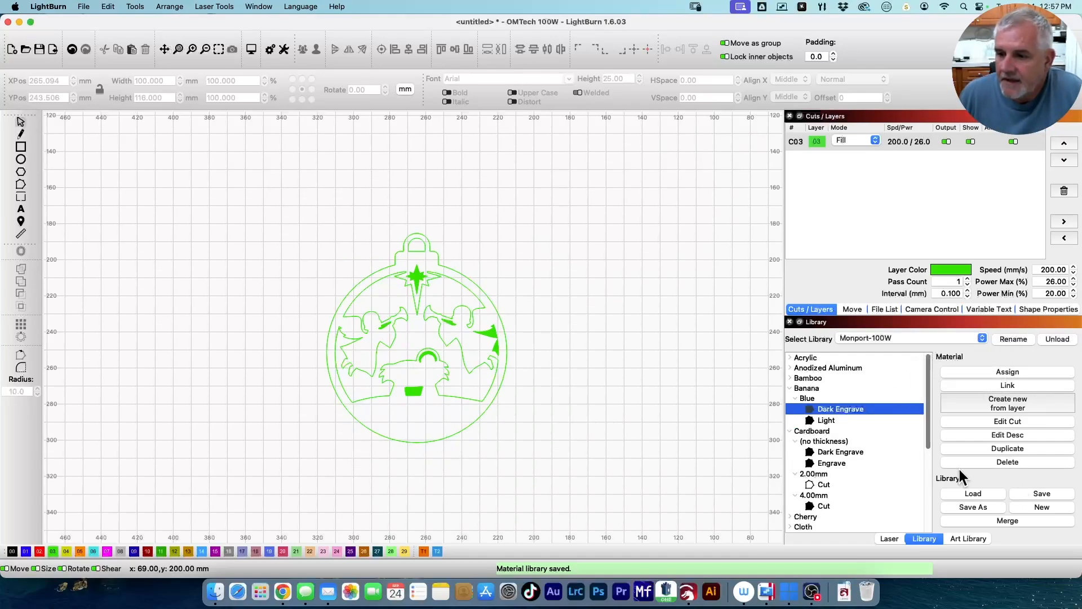
Delete the Light and Dark Engrave entries under Banana Blue from the material library.
left_click(806, 388)
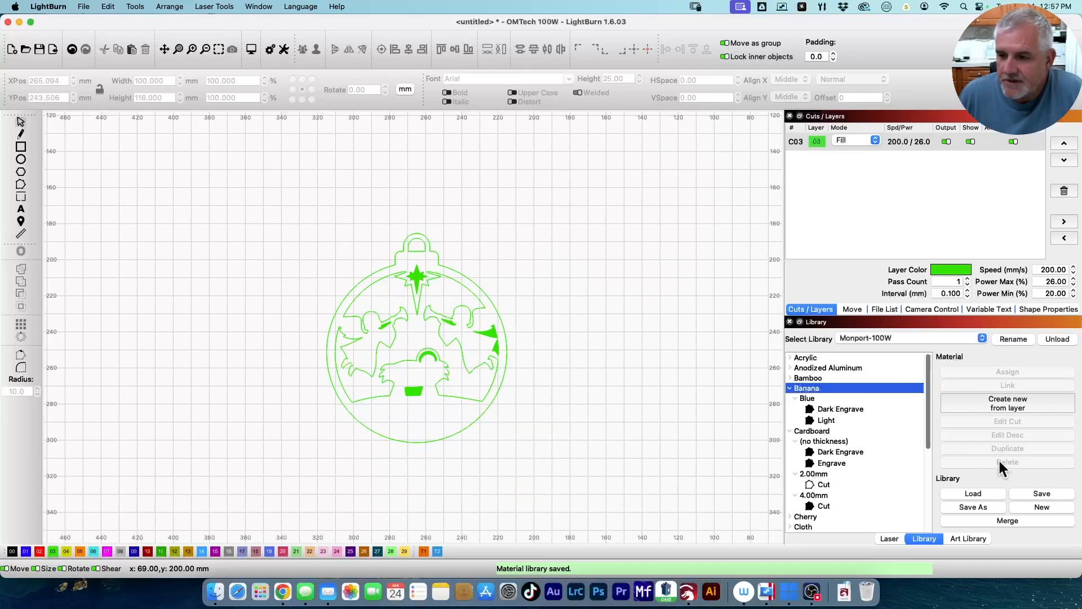
left_click(826, 419)
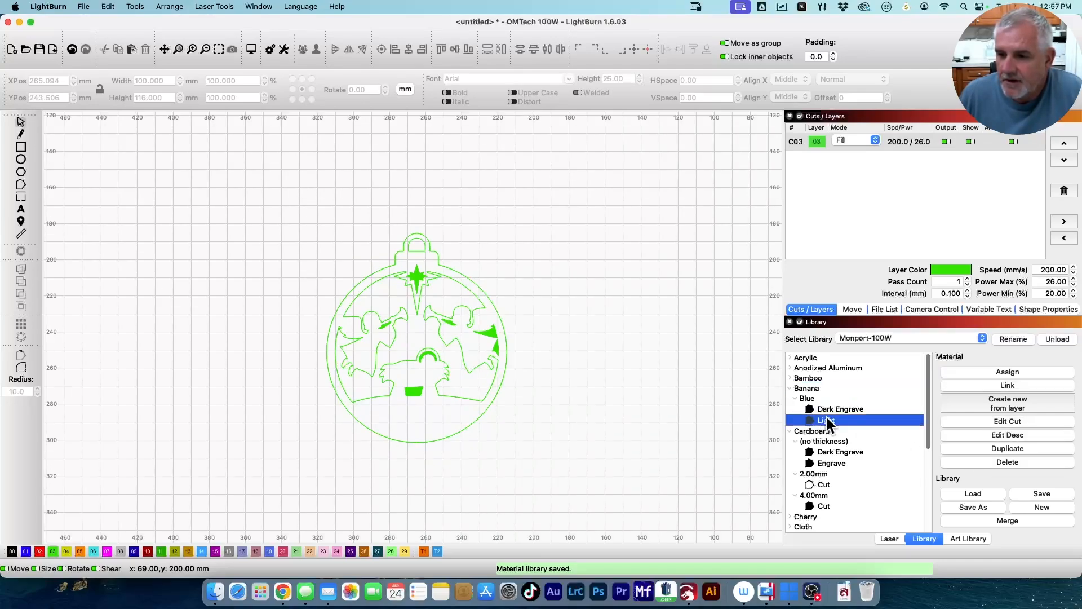
left_click(996, 459)
left_click(621, 307)
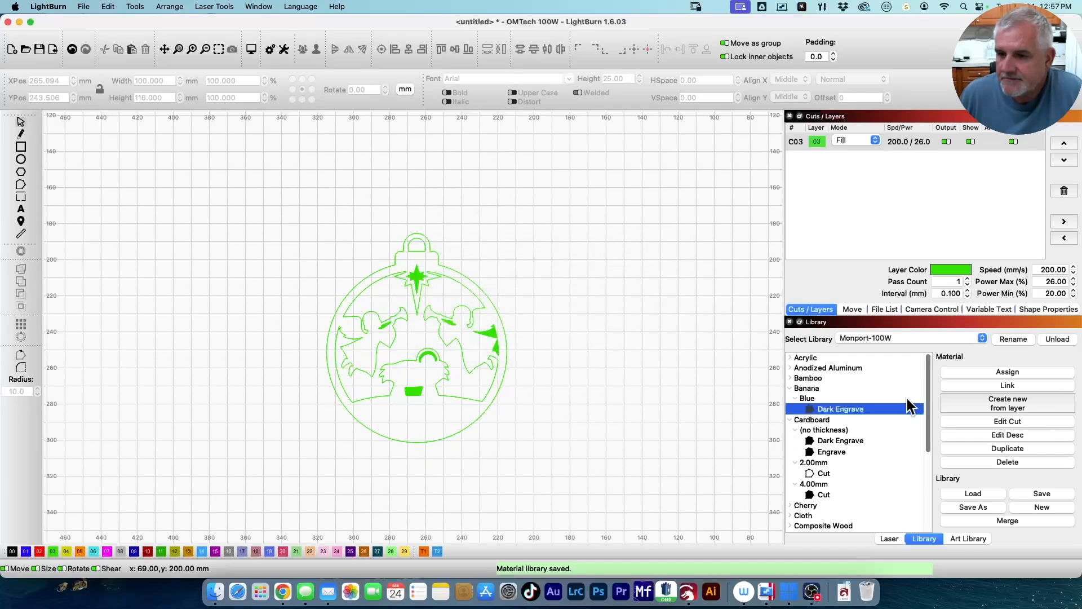
left_click(993, 458)
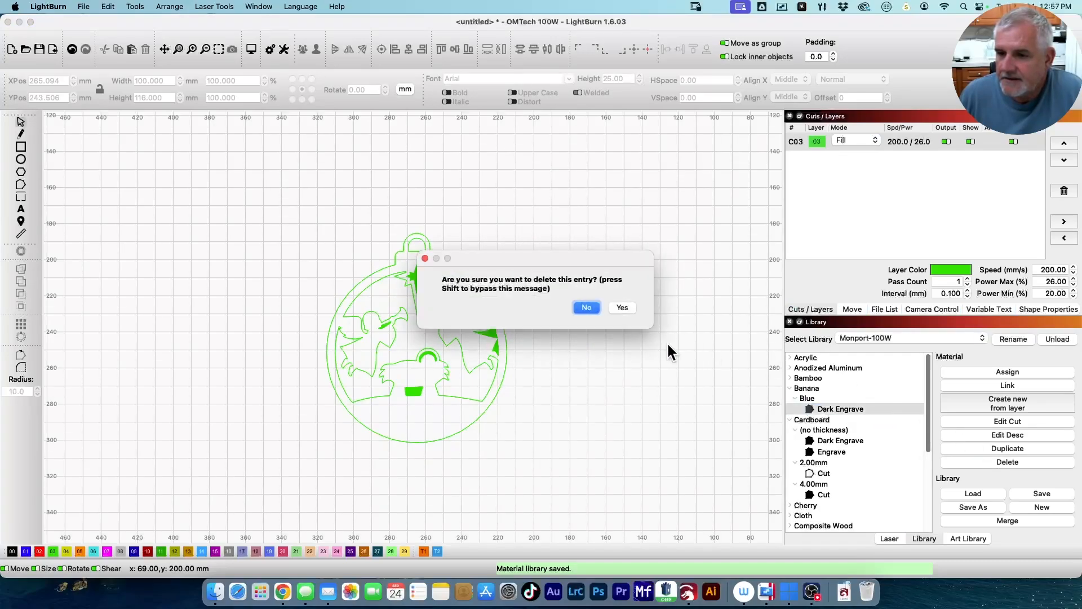
left_click(619, 309)
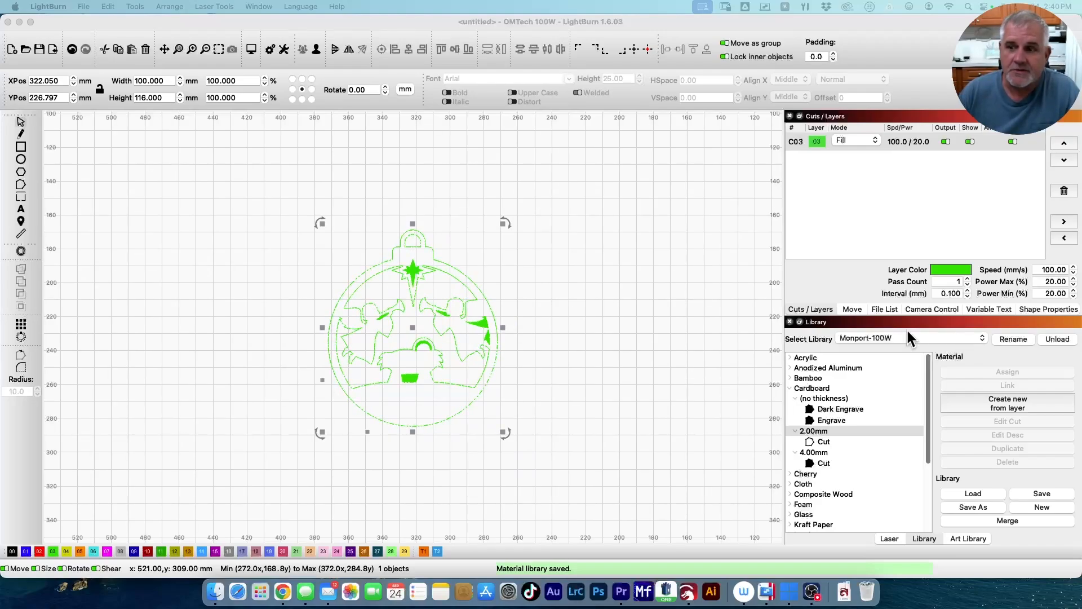
Unload the Monport-100W library and create a Banana entry from layer C03 with no thickness, title Blue and description Light.
left_click(1051, 337)
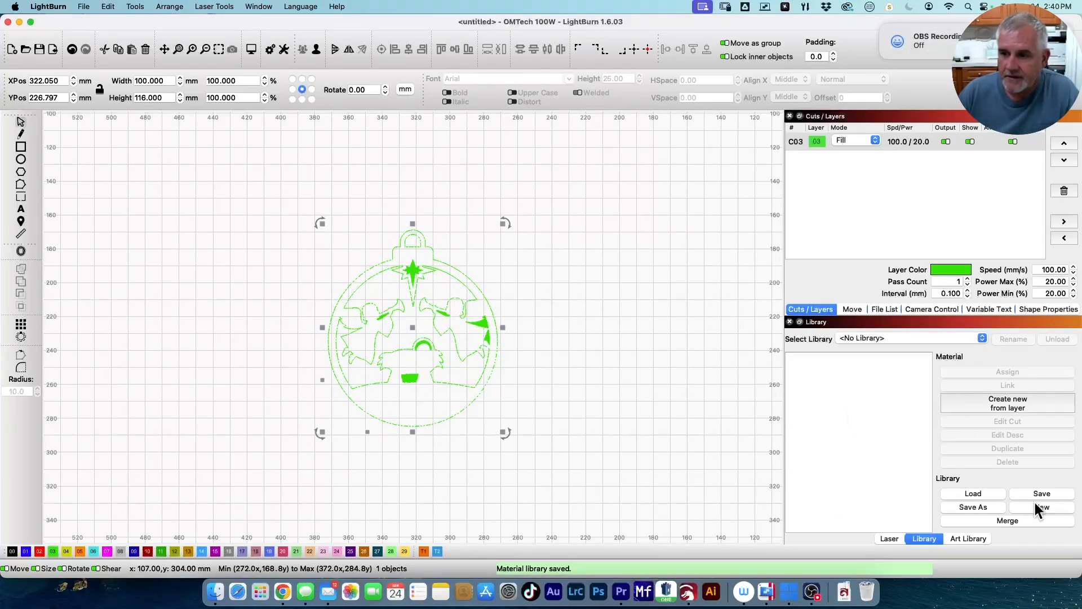
left_click(899, 136)
left_click(987, 403)
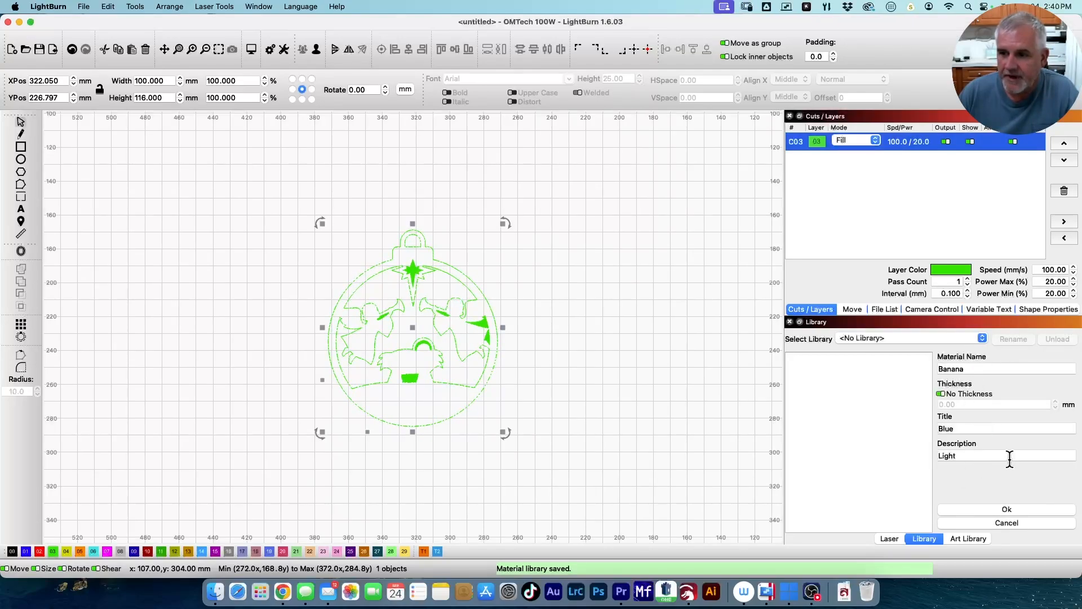
left_click(990, 507)
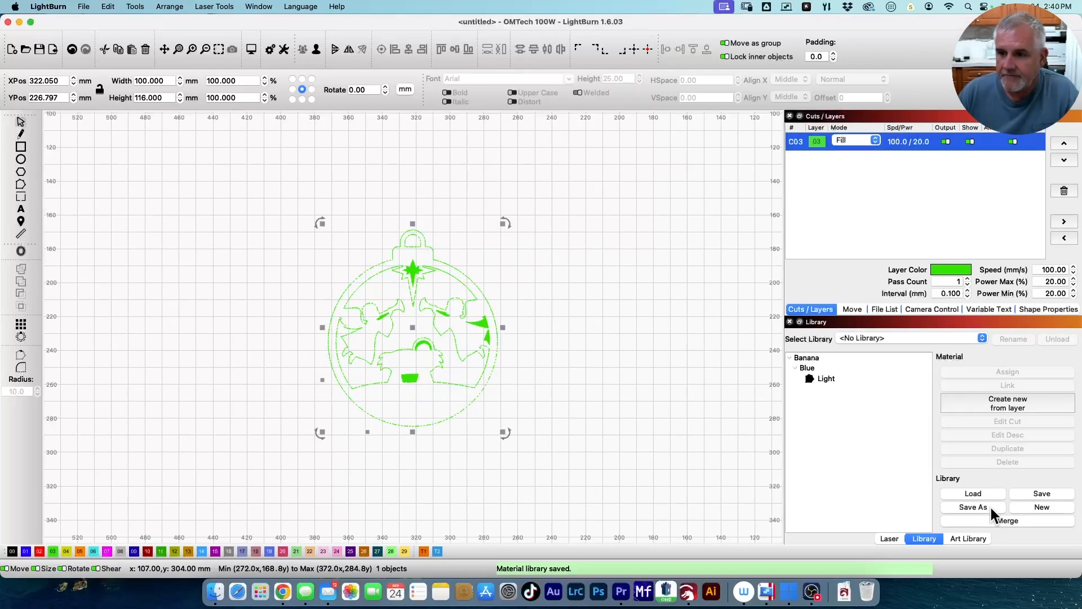
Save the new material library as Bananas in the Materials folder inside the Lightburn folder.
left_click(1041, 493)
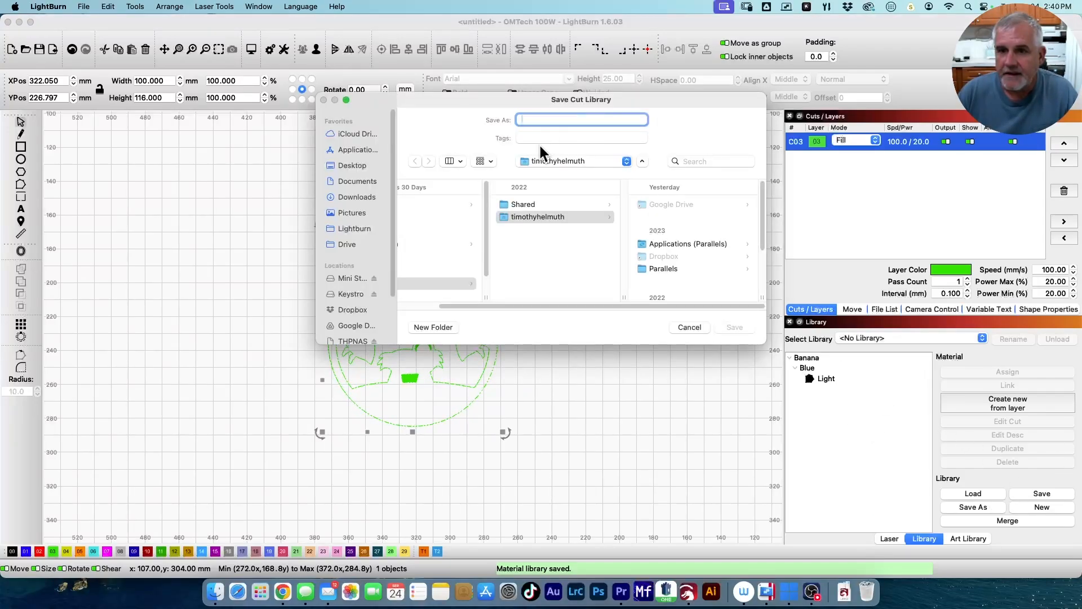
left_click(336, 228)
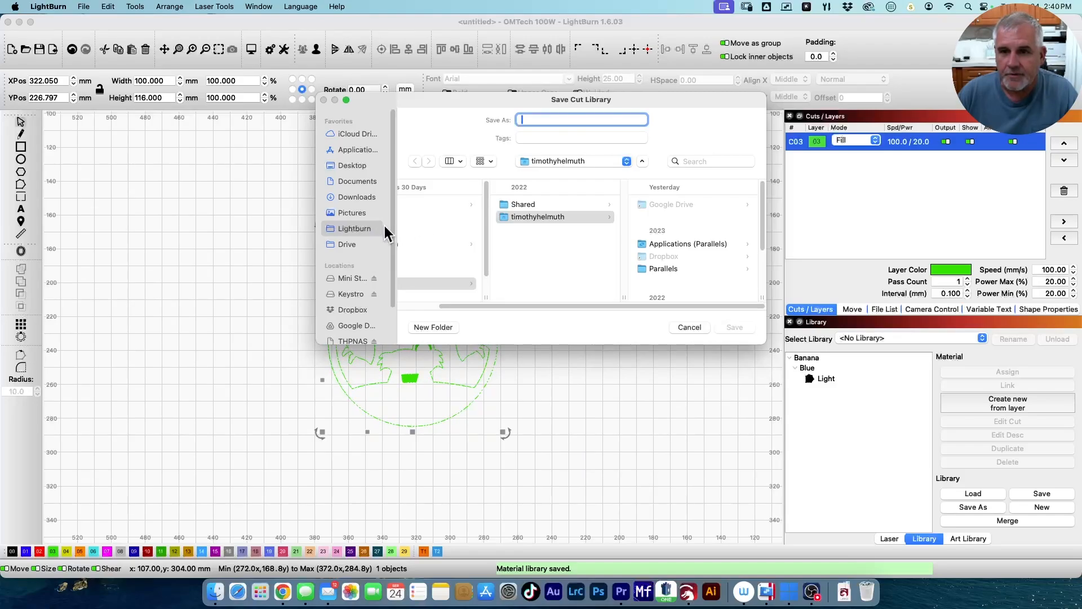
left_click(365, 213)
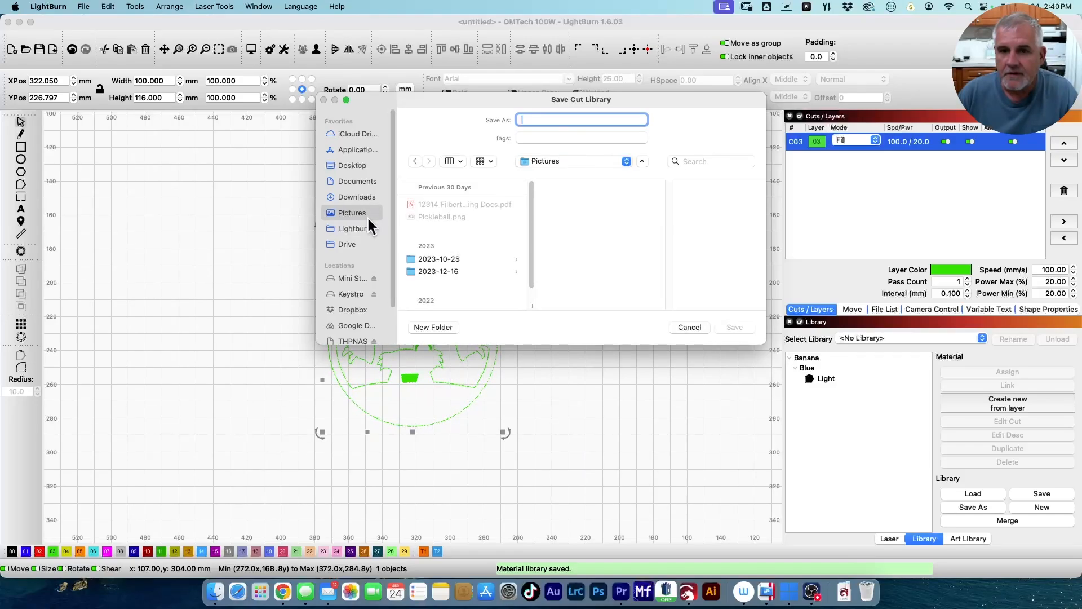
left_click(365, 225)
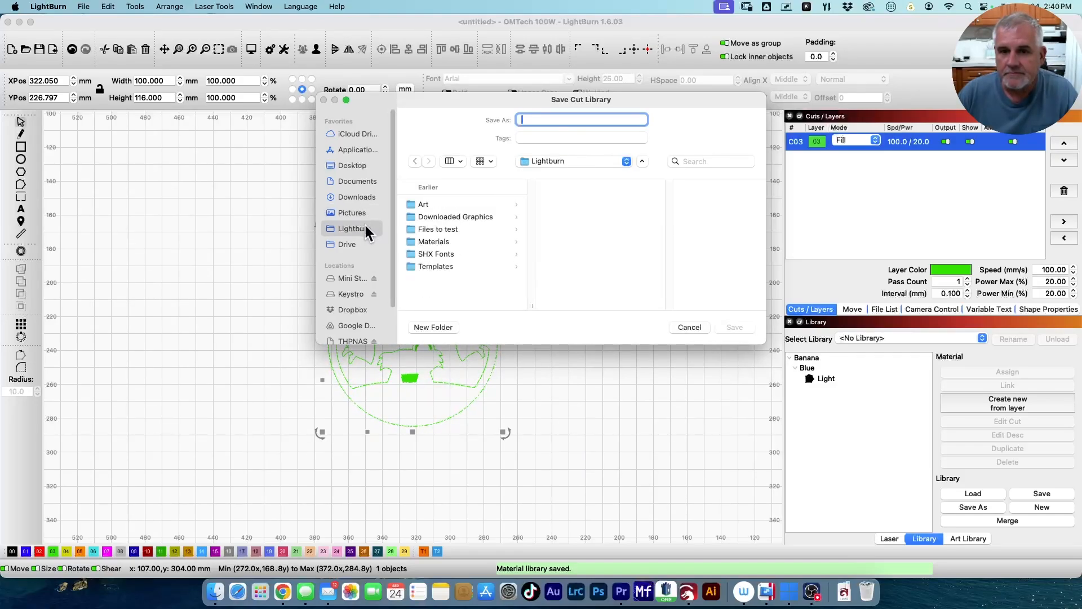
left_click(445, 242)
left_click(563, 120)
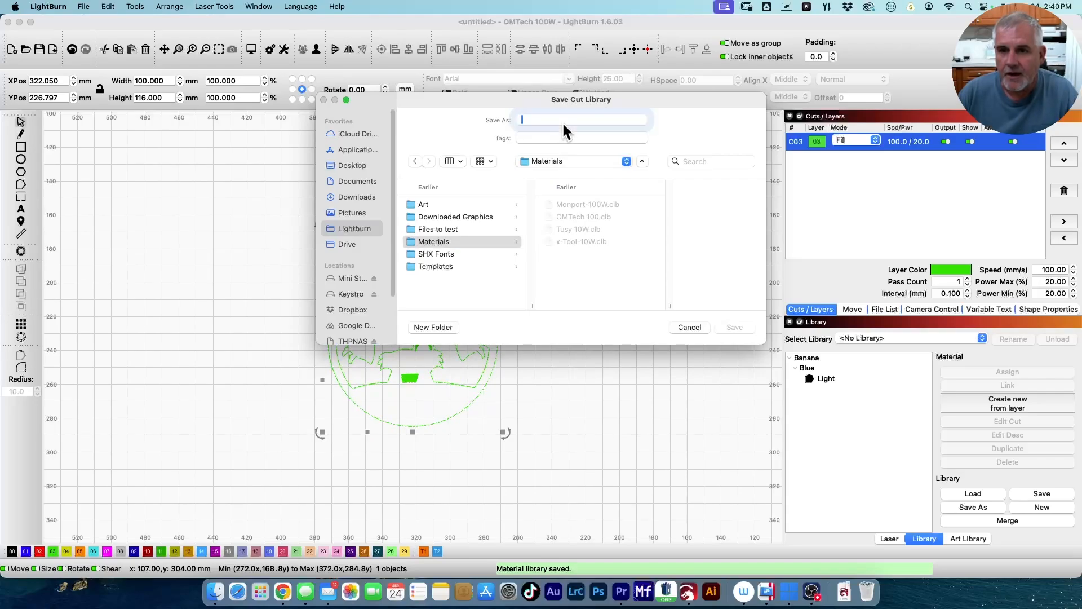
type("Banana")
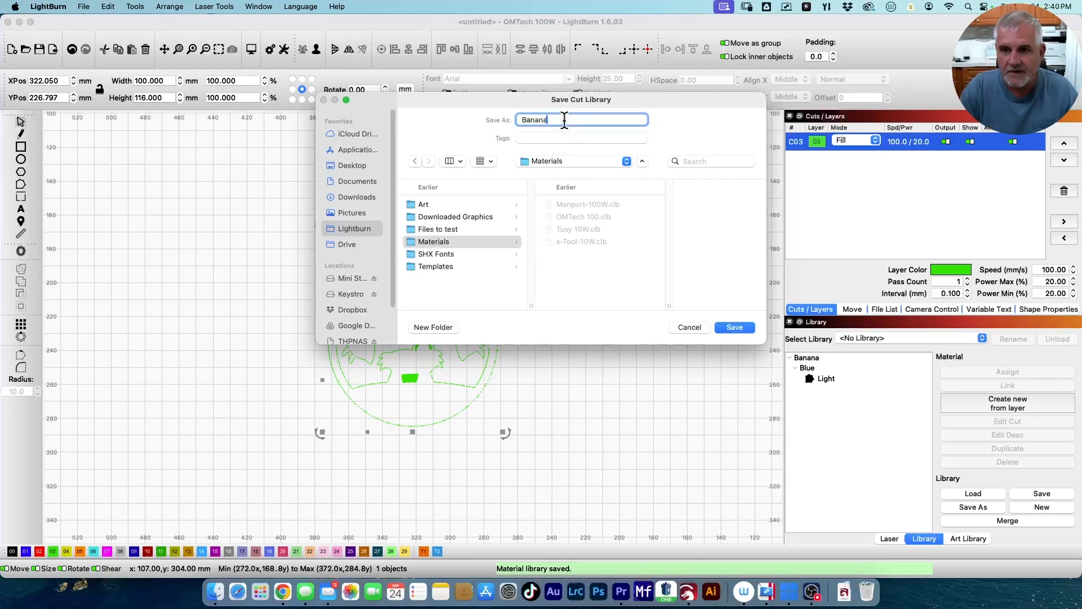
type("s")
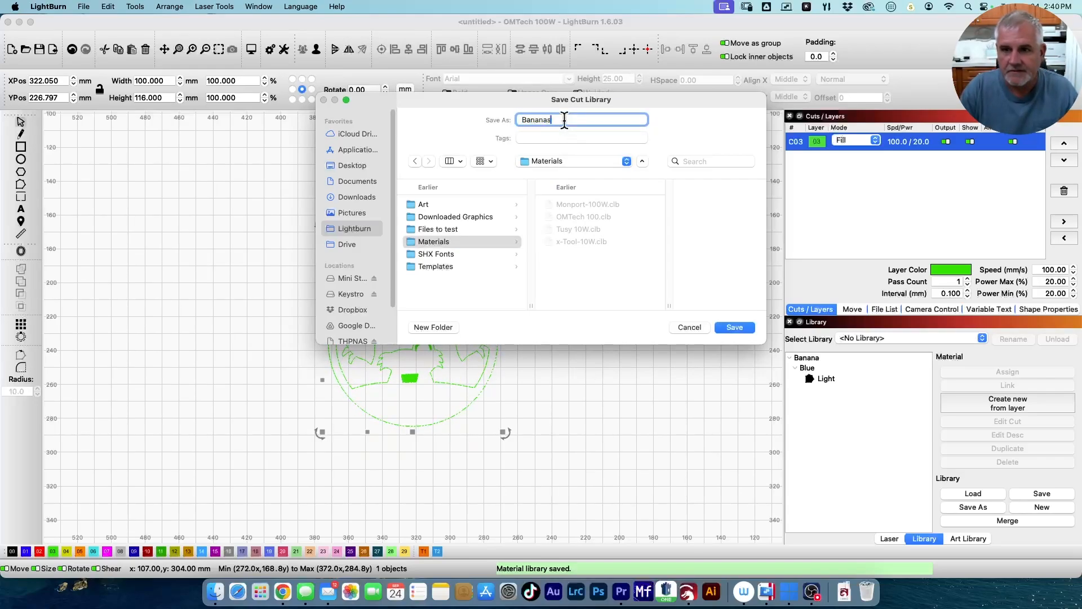
left_click(733, 327)
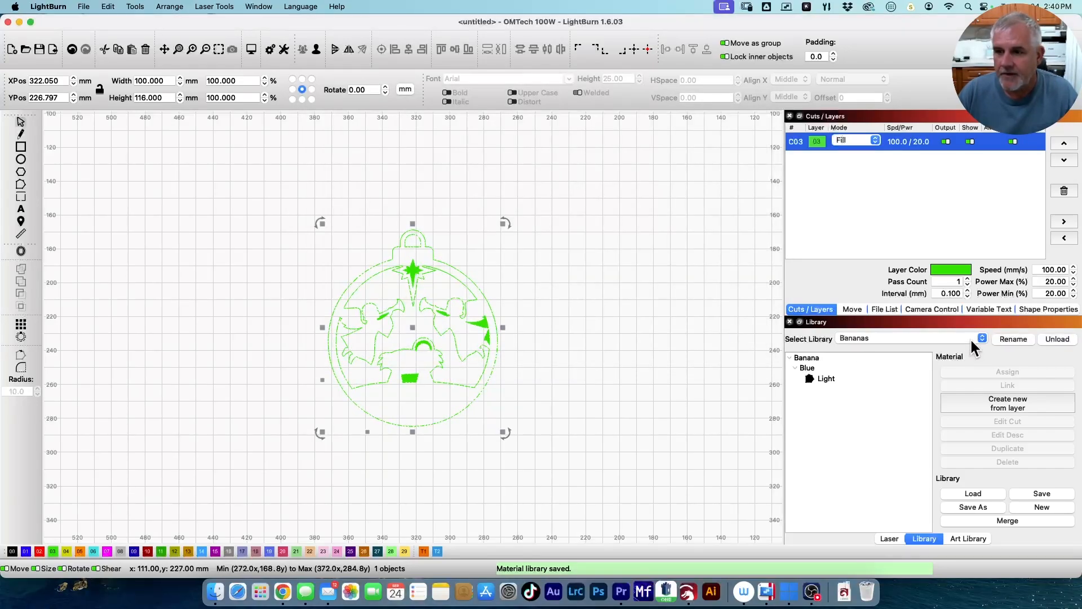
Rename the Bananas material library to Video Test.
left_click(1007, 337)
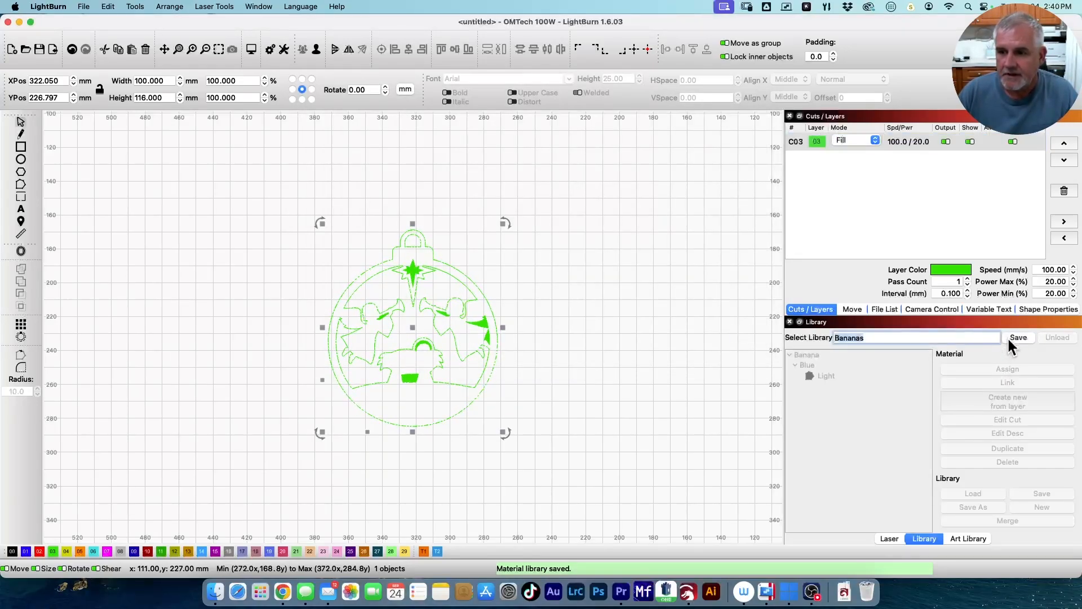
left_click(928, 336)
key("BackSpace")
key("BackSpace")
key("BackSpace")
key("BackSpace")
key("BackSpace")
key("BackSpace")
key("BackSpace")
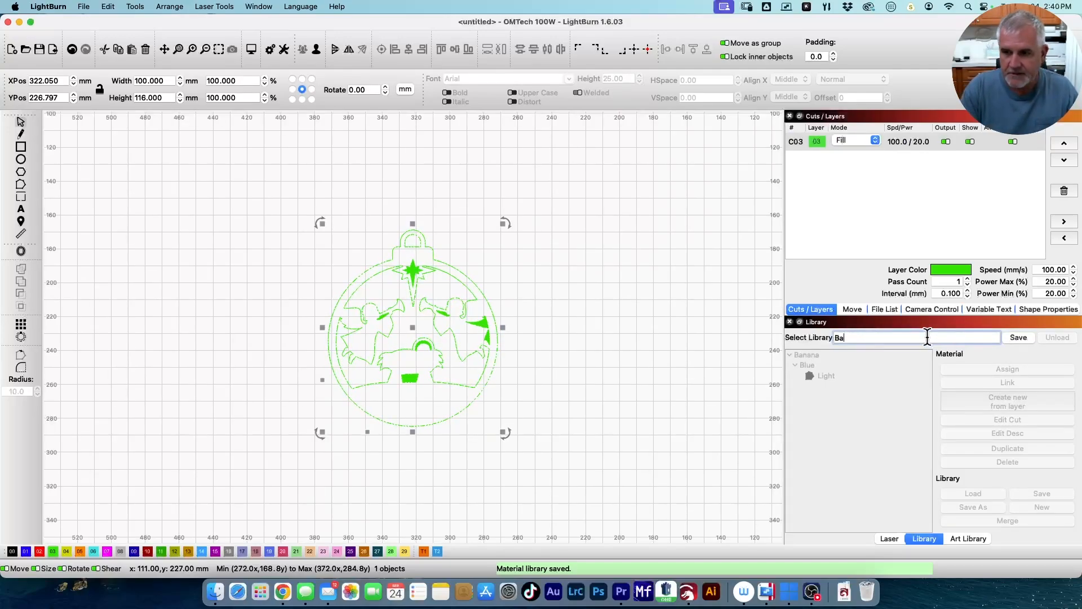
type("Video Test")
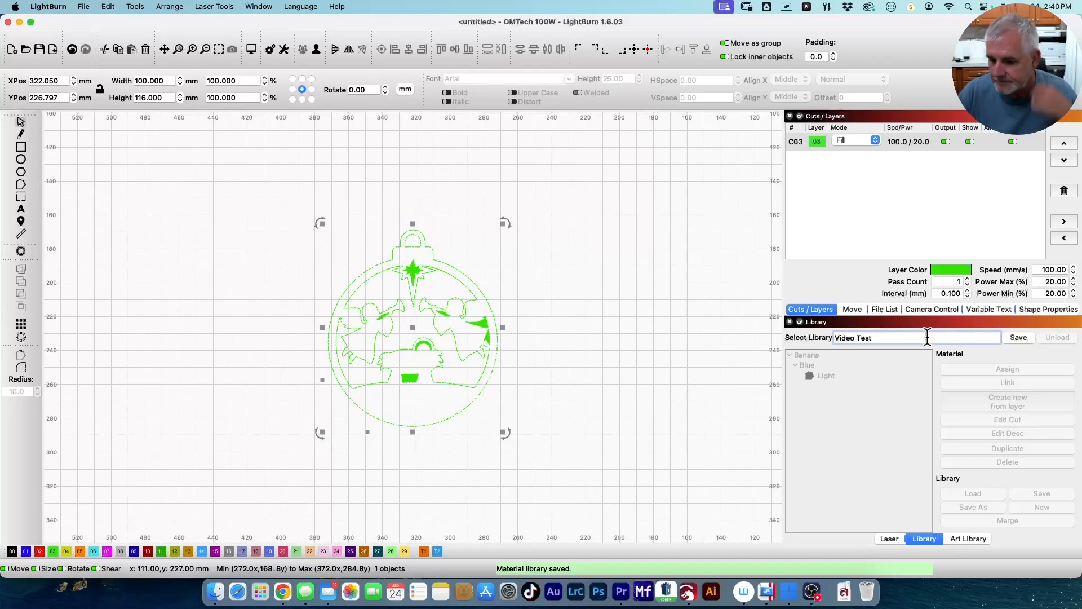
key("Return")
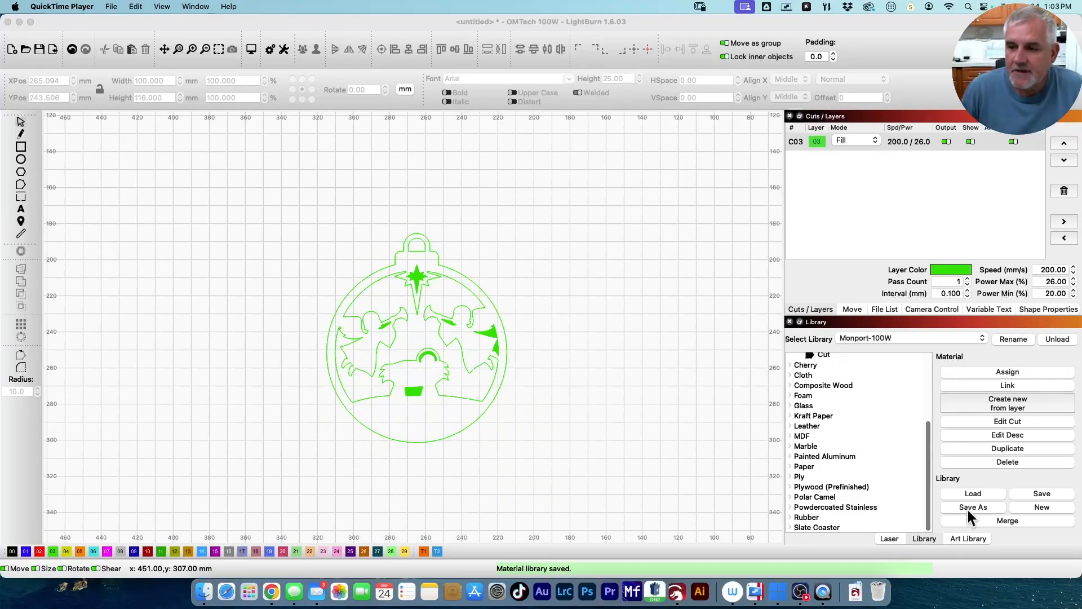
Try merging OMTech 100.clb into the Monport-100W library, going through the identical-name options Keep the original, Rename the original and Rename the new one.
key("super+q")
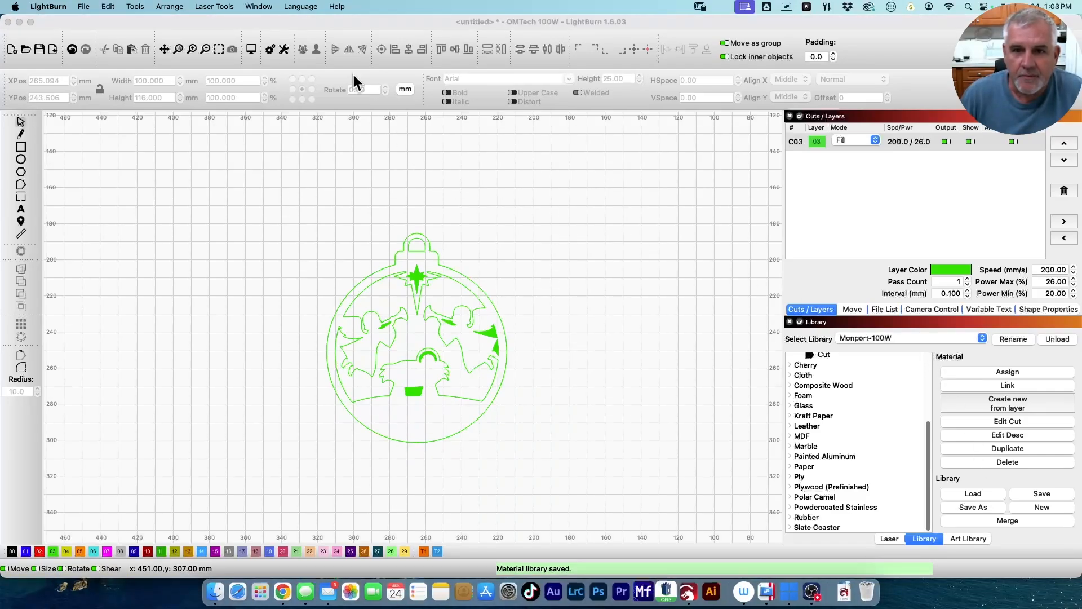
left_click(376, 99)
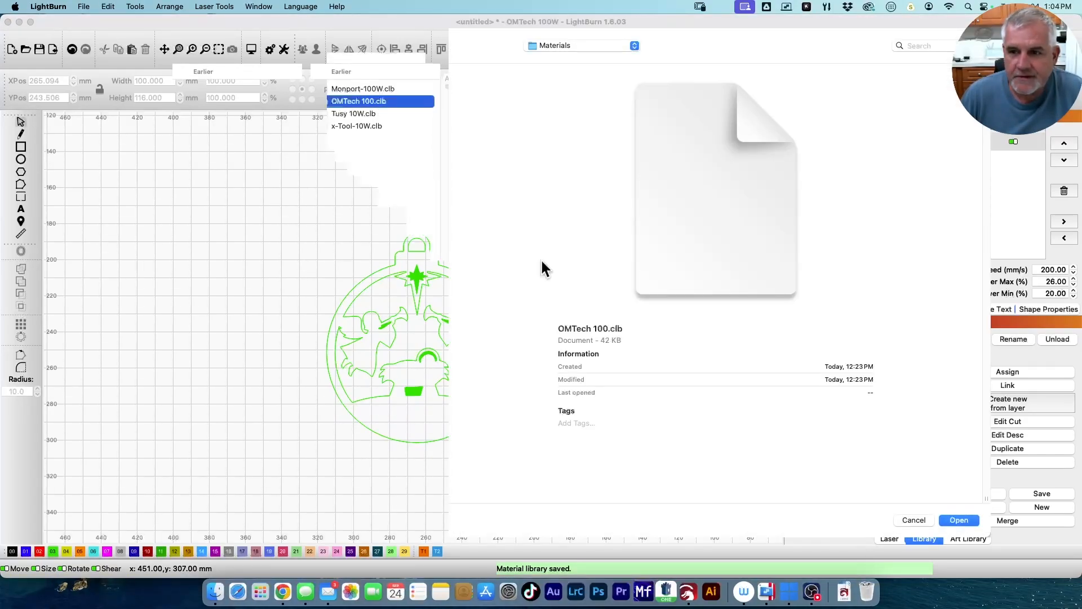
left_click(959, 520)
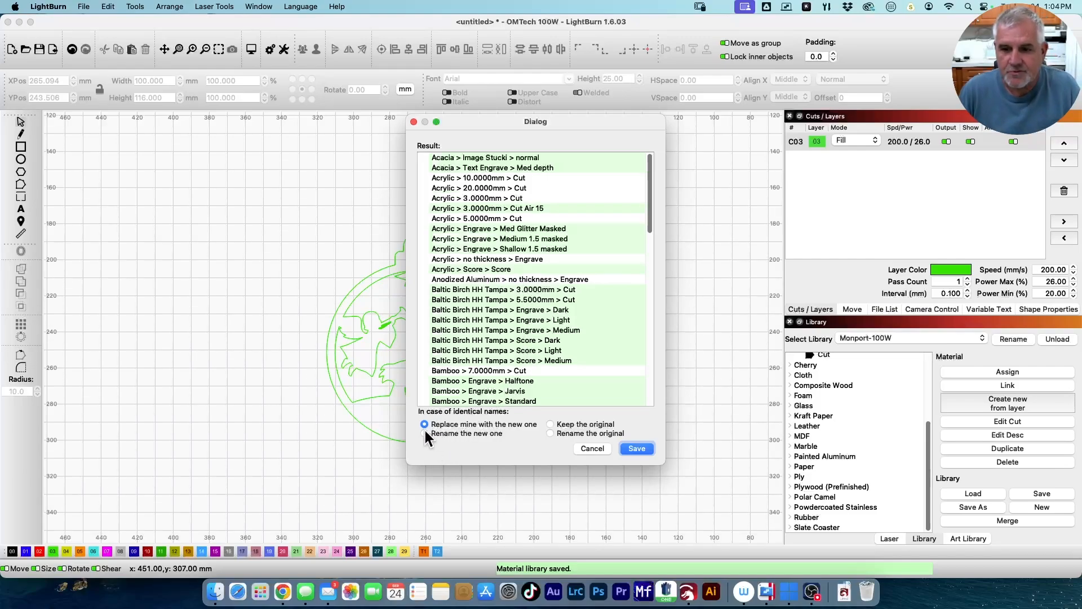
left_click(550, 424)
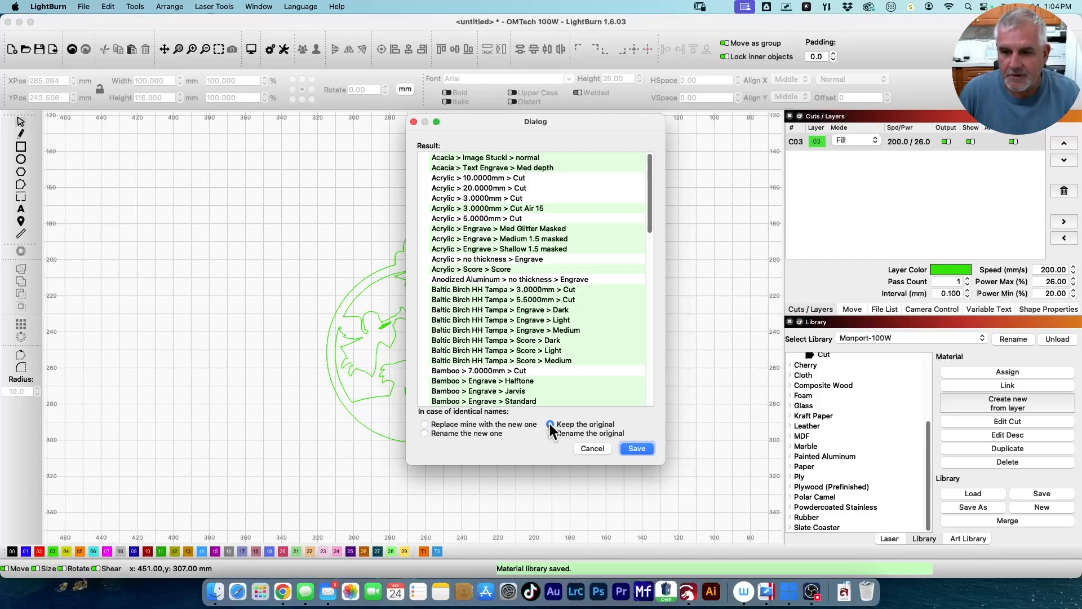
left_click(551, 434)
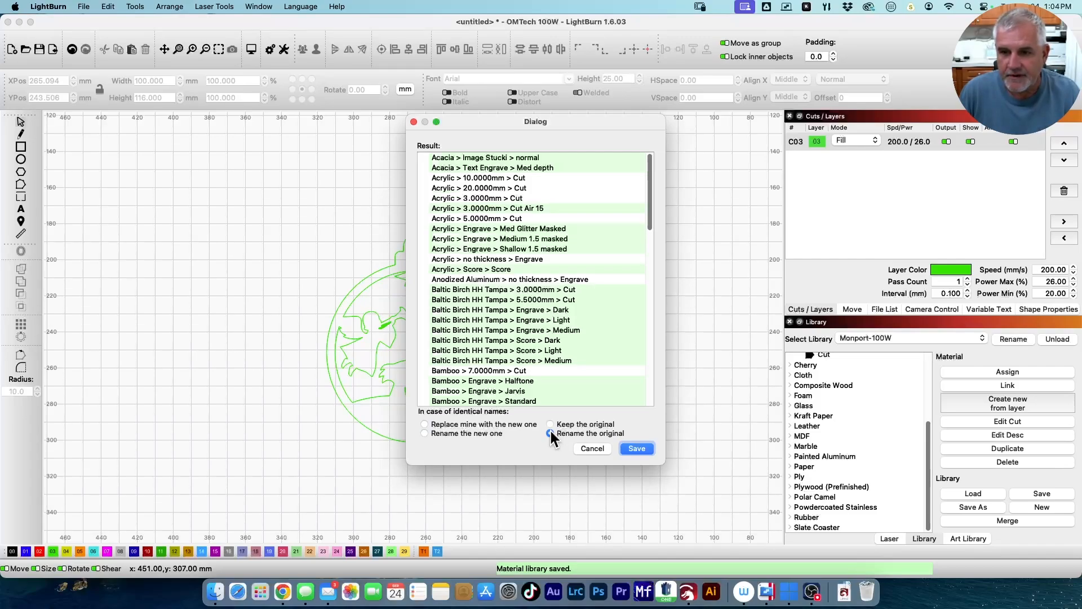
left_click(425, 433)
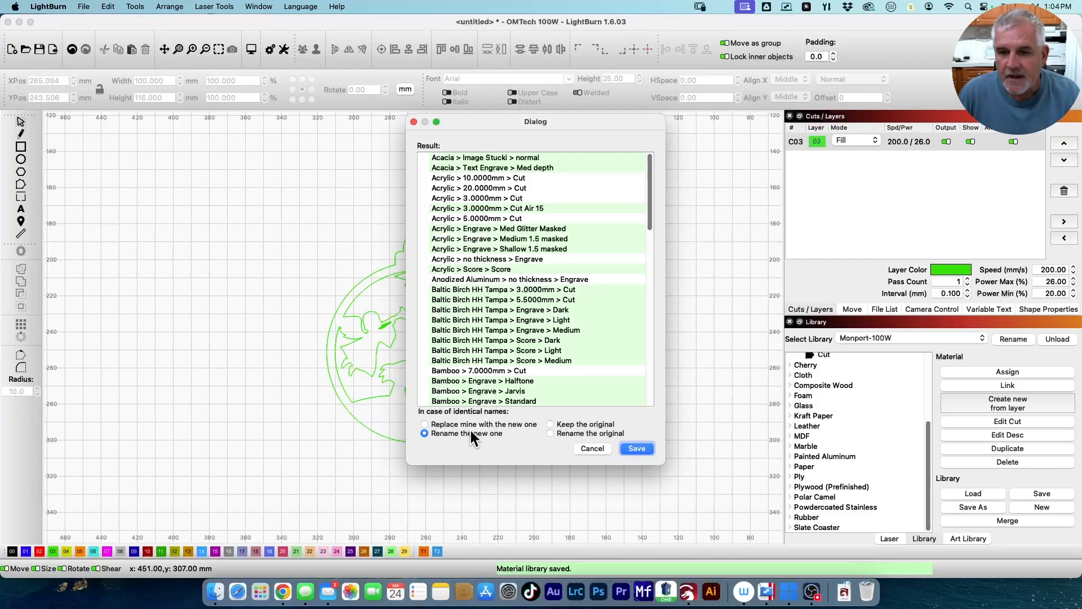
left_click(592, 448)
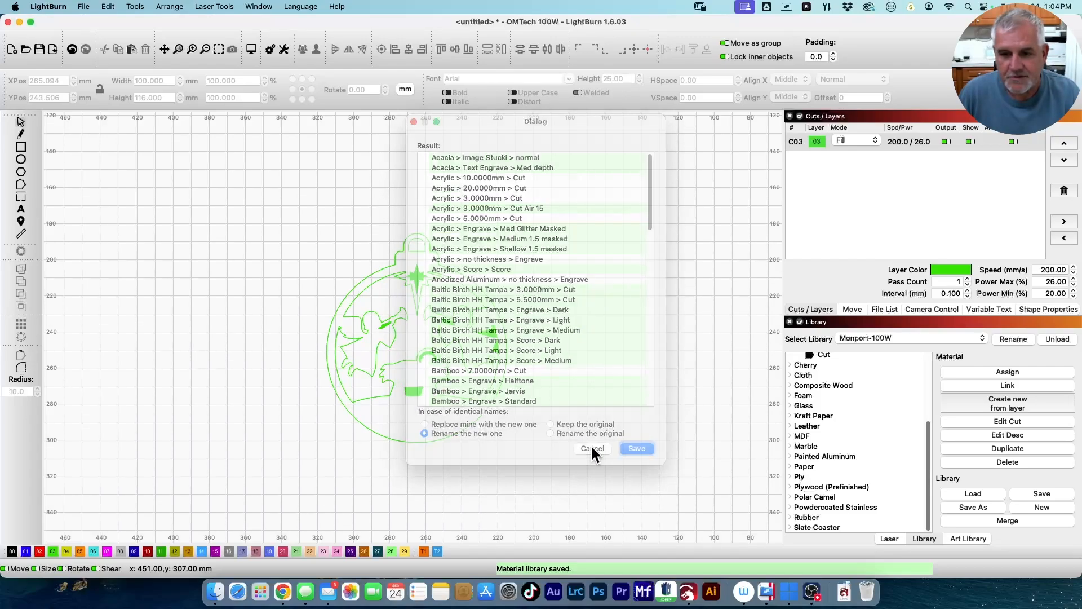